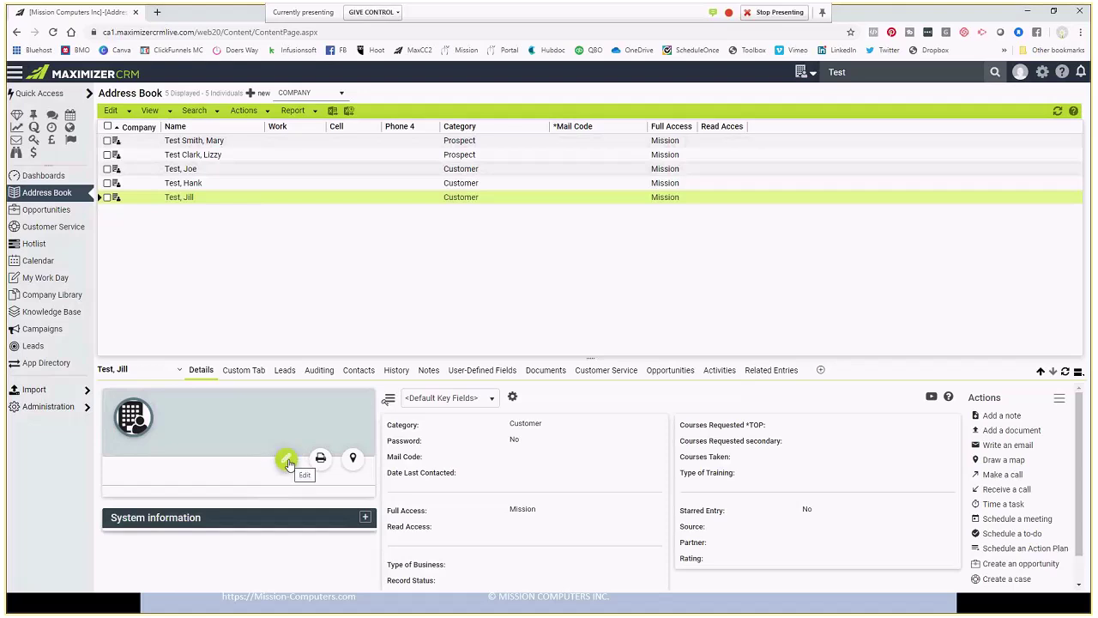
- Edit the selected contact and add Partner to its Category alongside Customer
click(288, 462)
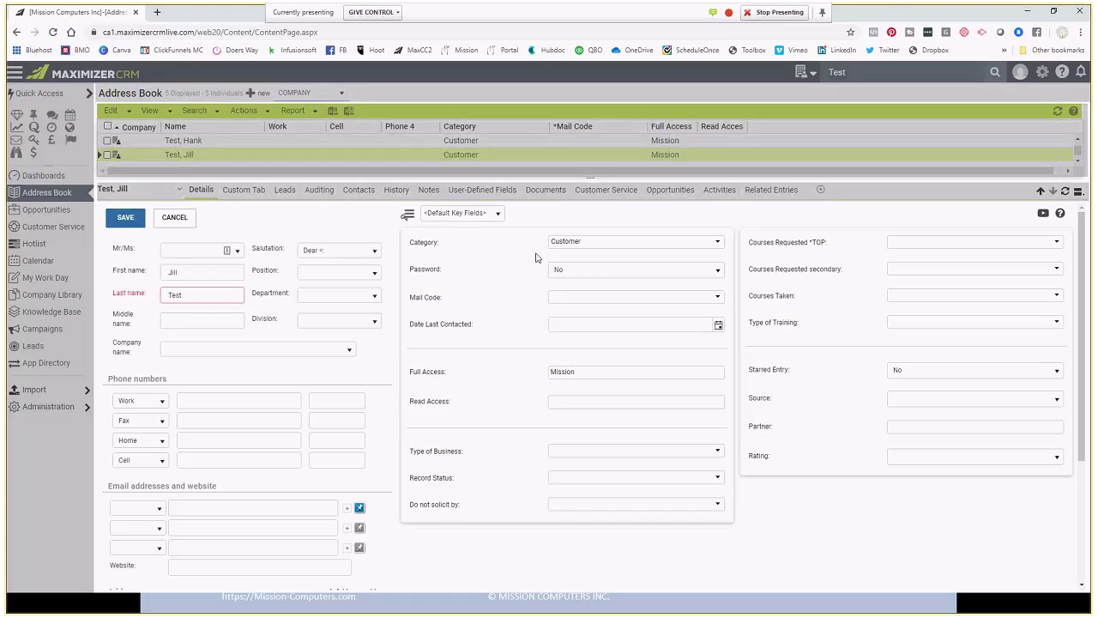
click(599, 244)
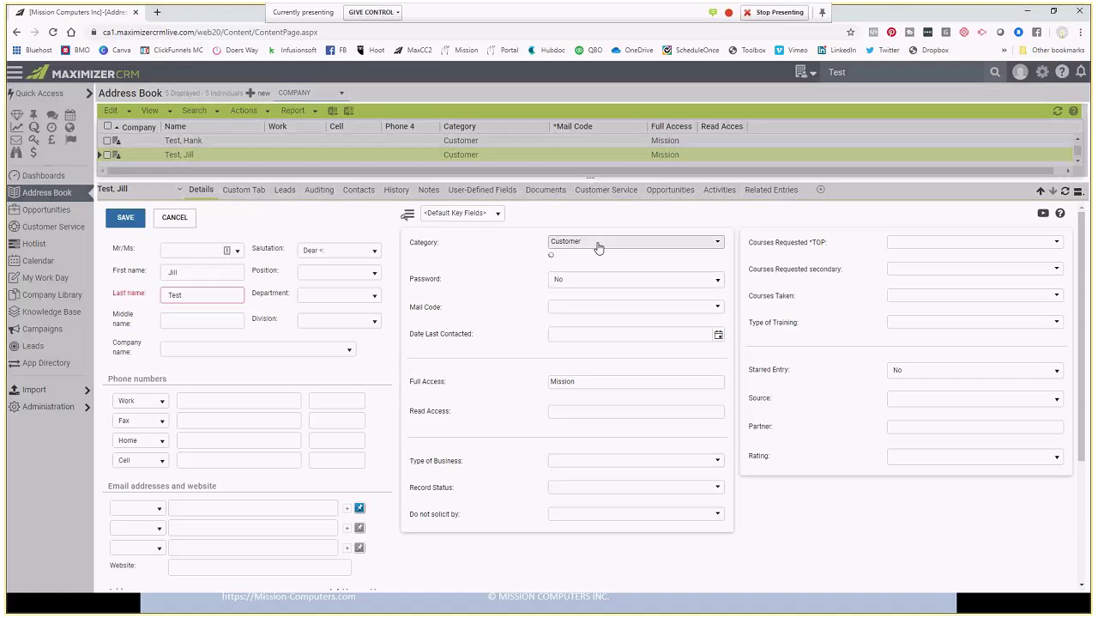
scroll(590, 365, down, 3)
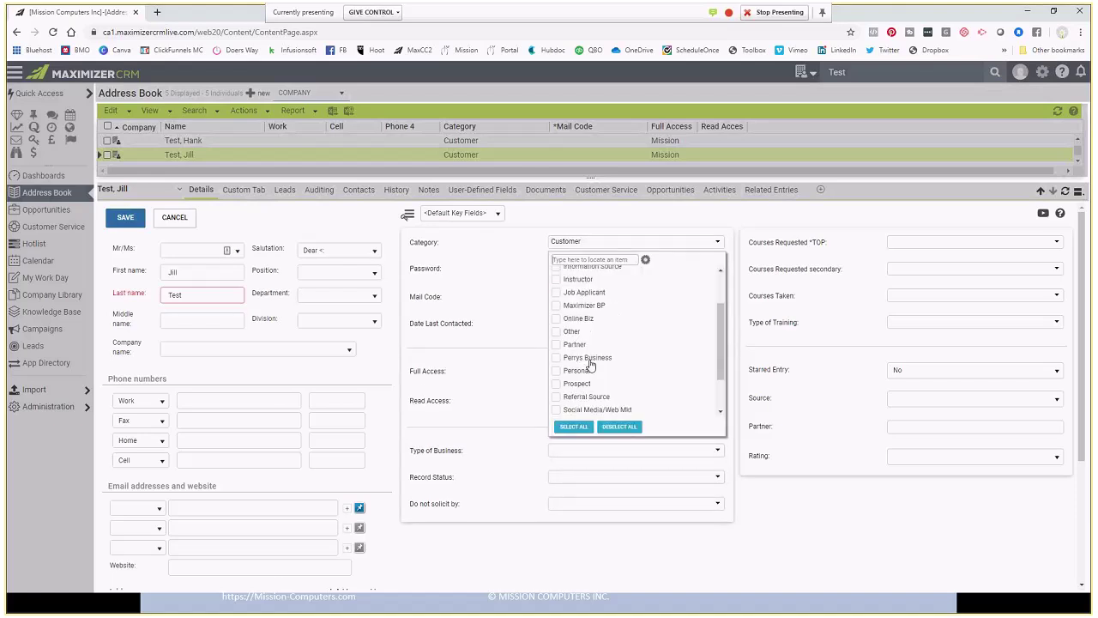
scroll(580, 325, up, 2)
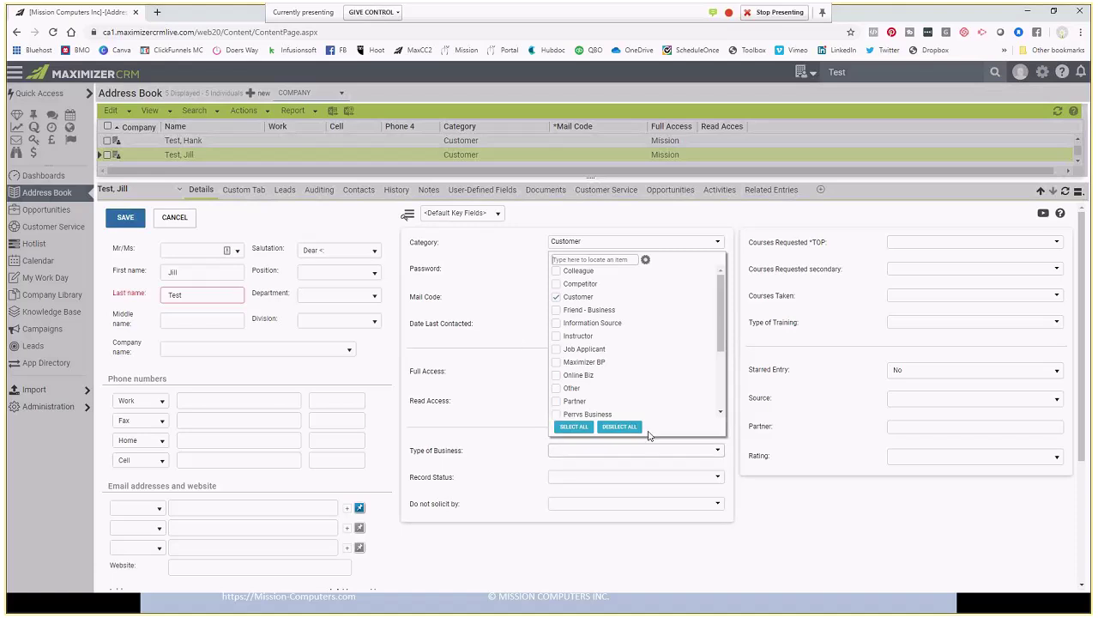
click(556, 298)
click(556, 299)
click(560, 401)
scroll(501, 332, down, 1)
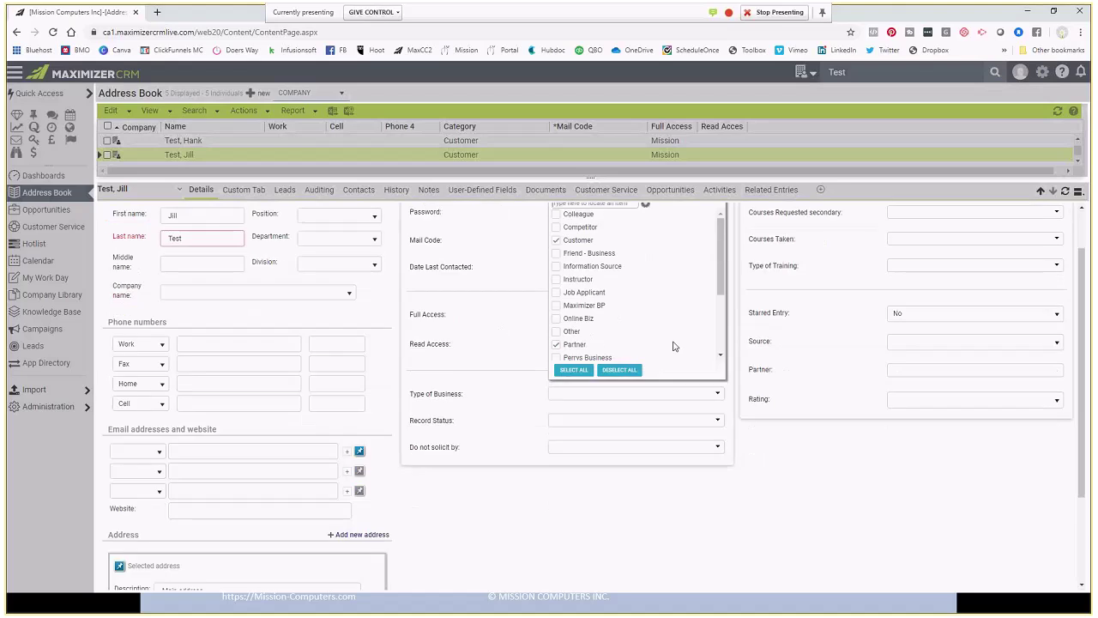
click(537, 246)
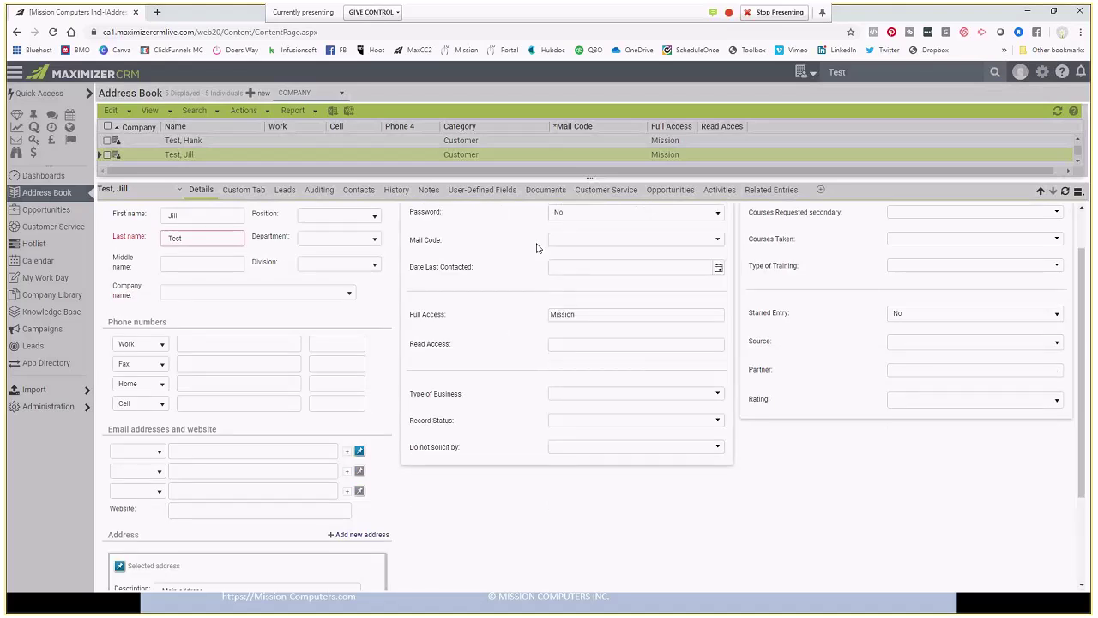
scroll(493, 272, up, 1)
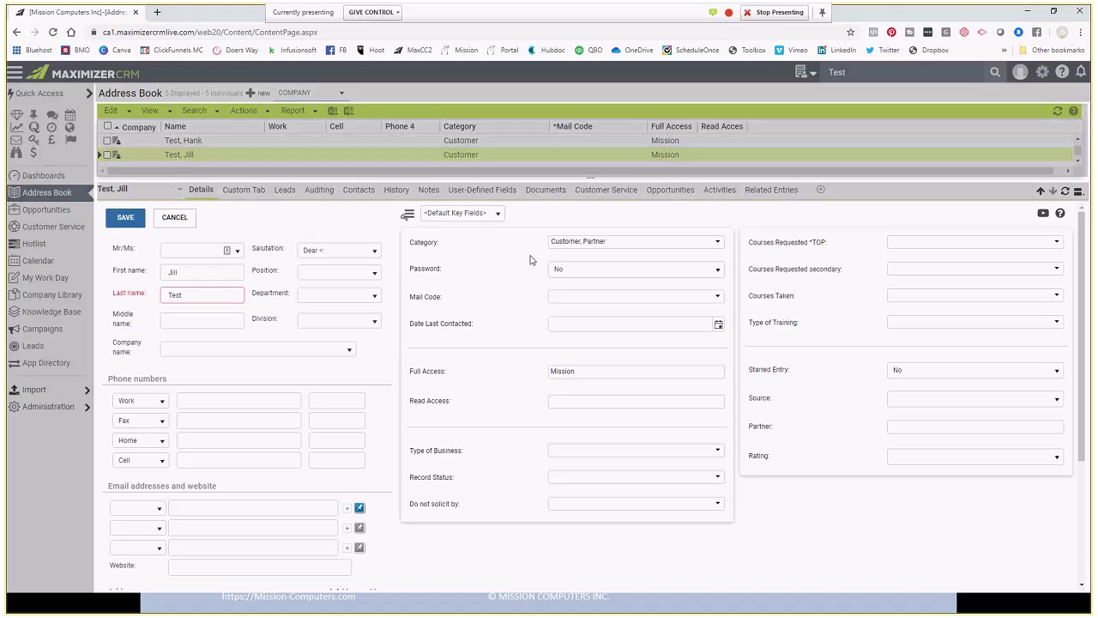
- Review the contact's selected Category items and save the entry
click(612, 243)
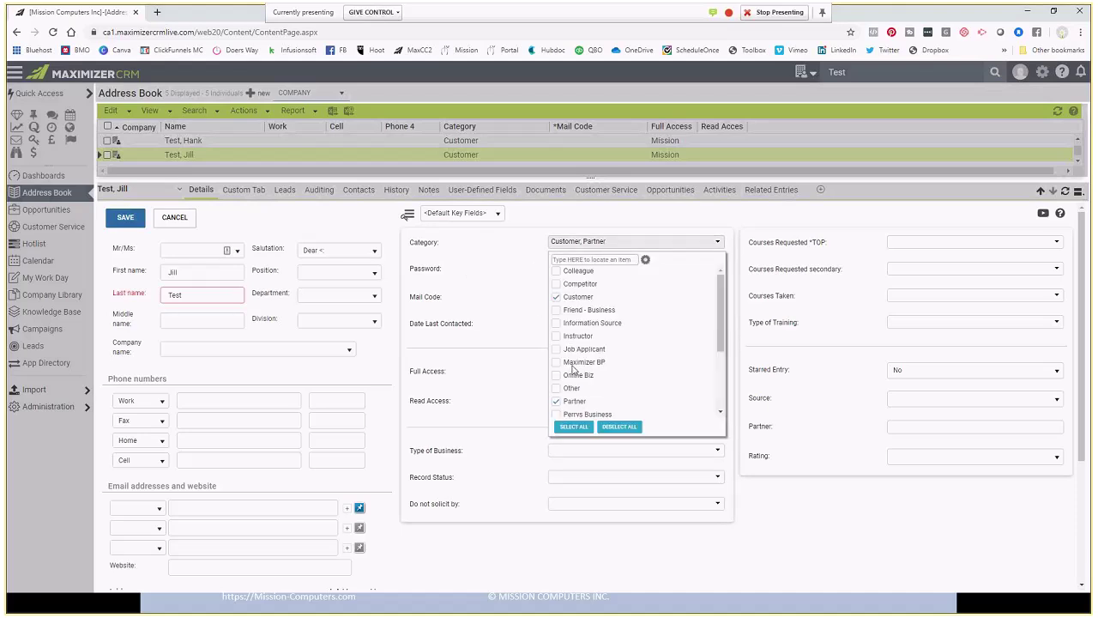
click(496, 271)
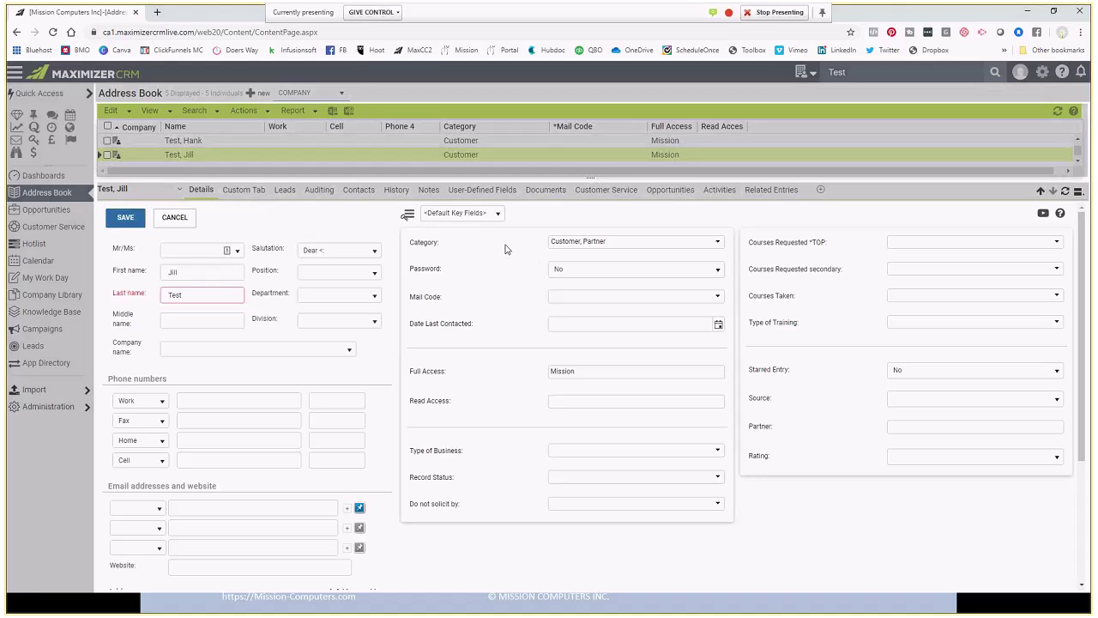
click(126, 221)
click(124, 221)
click(143, 220)
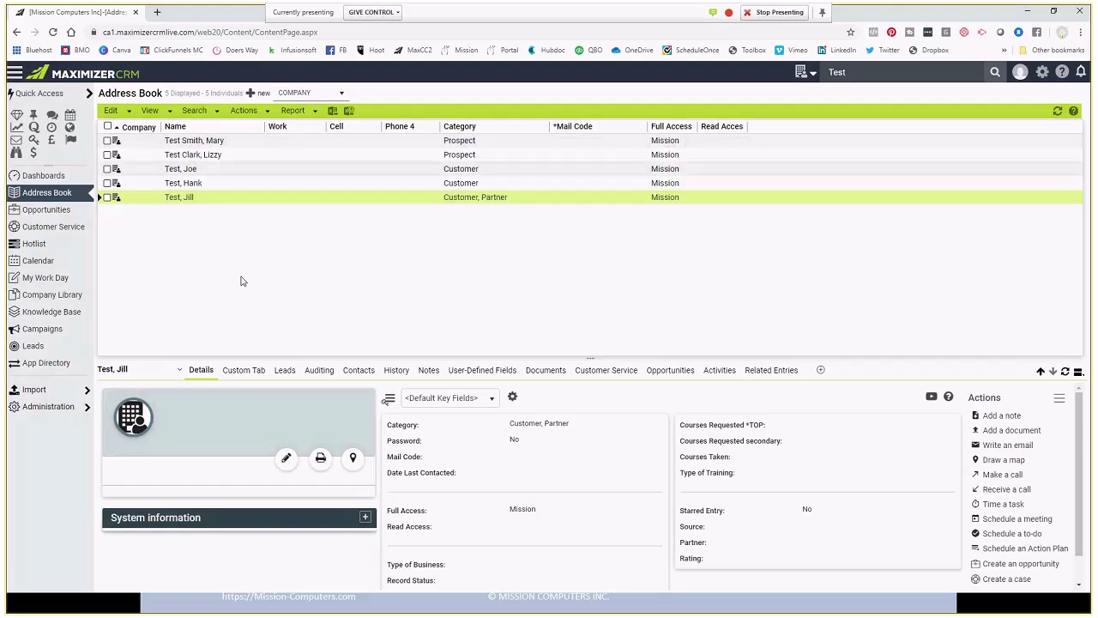
- Open the user-defined field setup and add a root-level folder named Test for Address Book / Leads
click(63, 418)
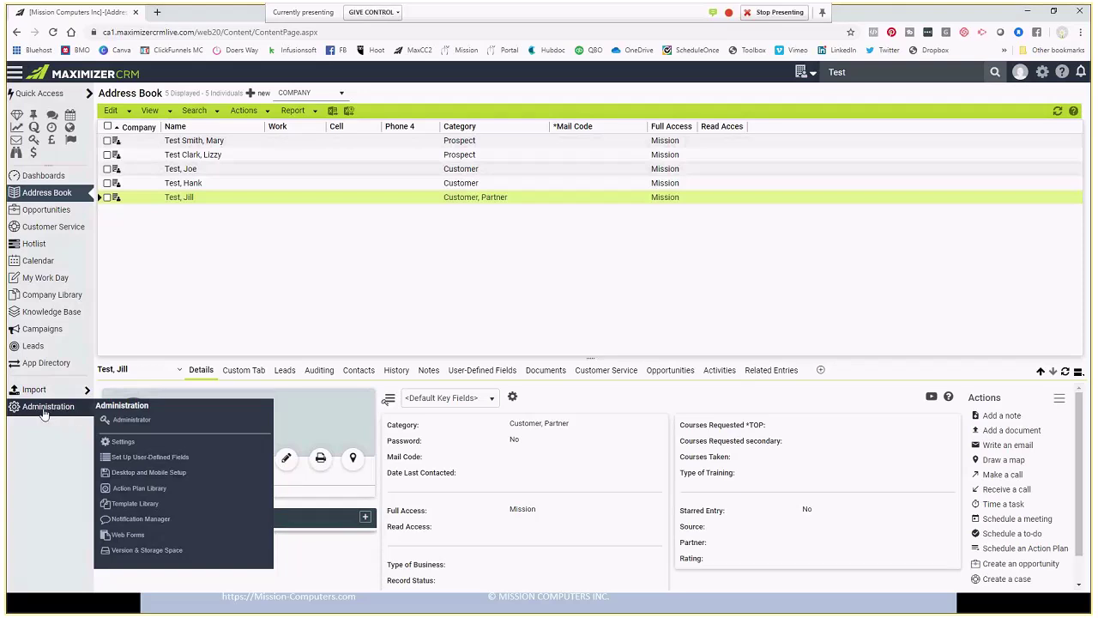
click(147, 457)
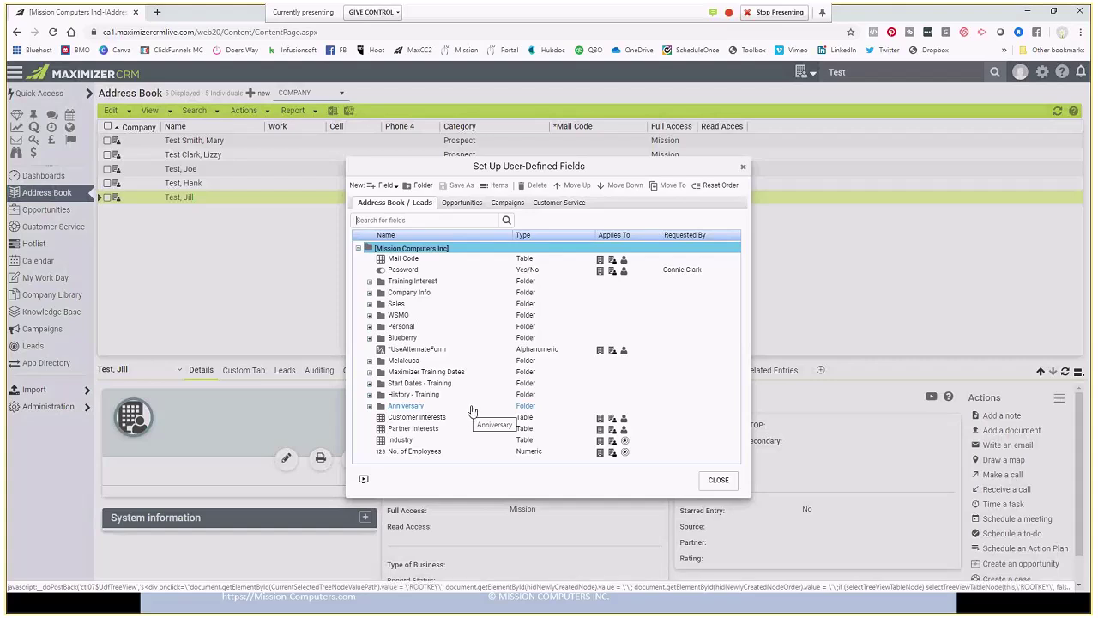
click(421, 186)
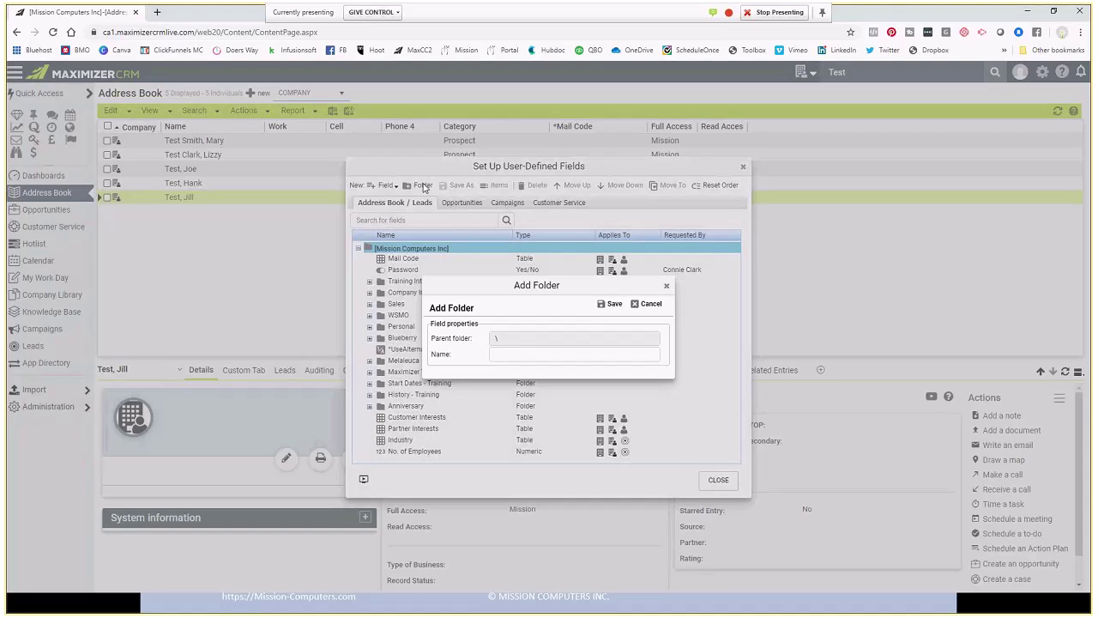
text(Test)
click(609, 305)
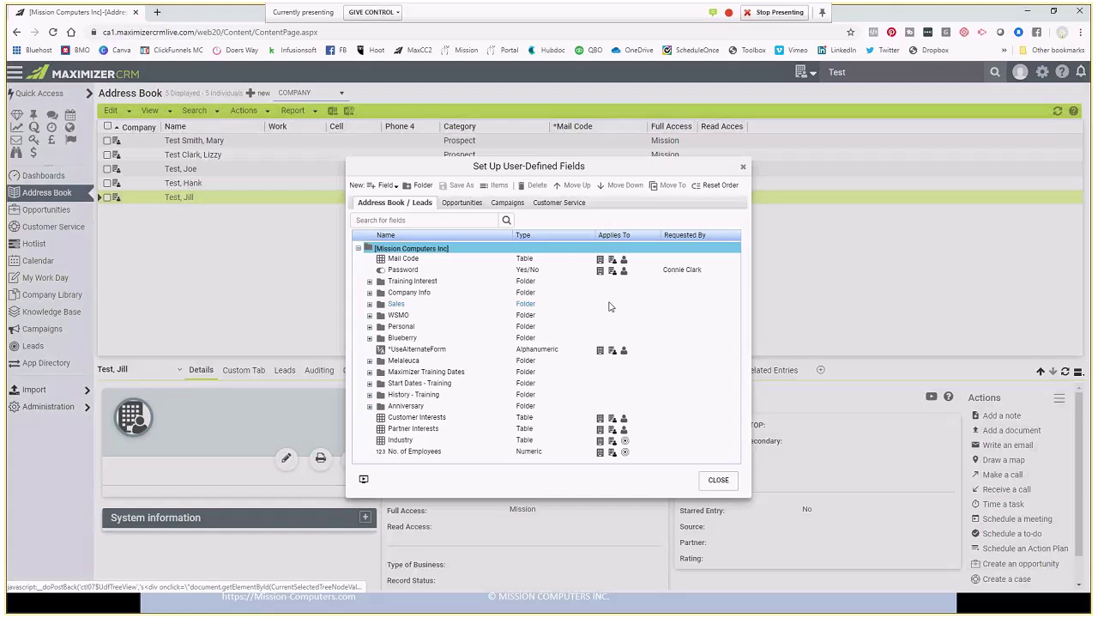
click(461, 313)
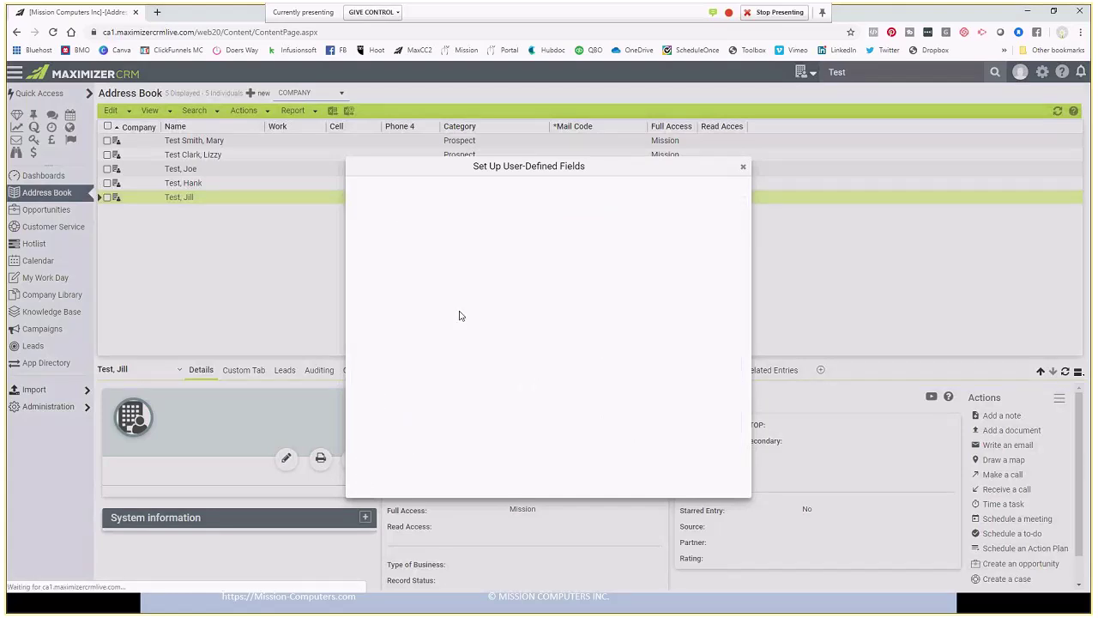
- Move the Test folder up the user-defined fields list until it sits directly between Password and Training Interest
click(407, 460)
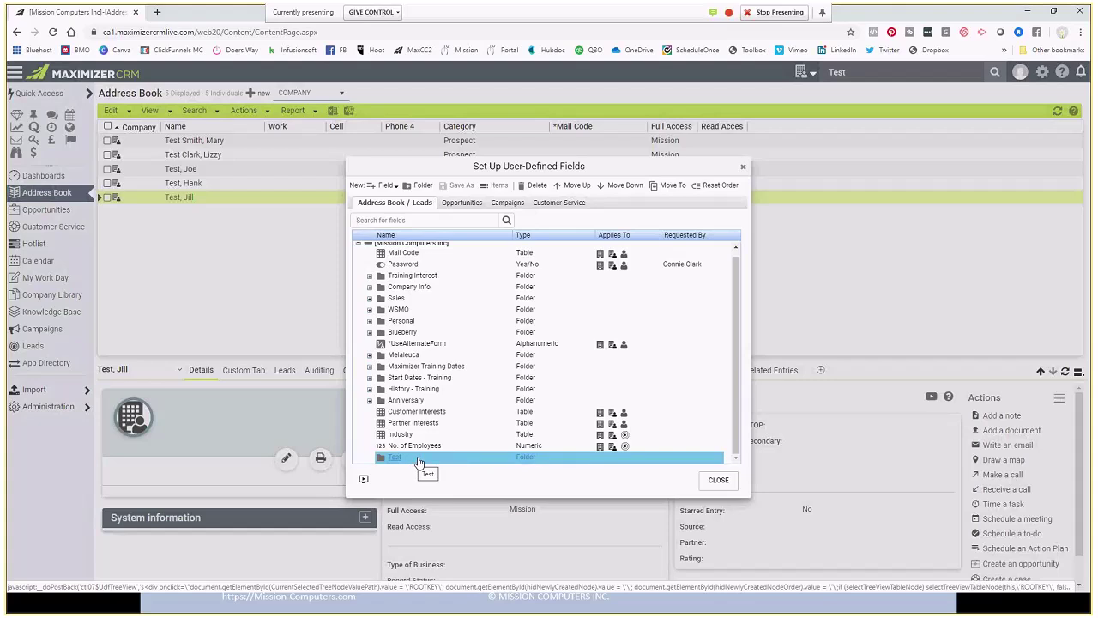
click(583, 185)
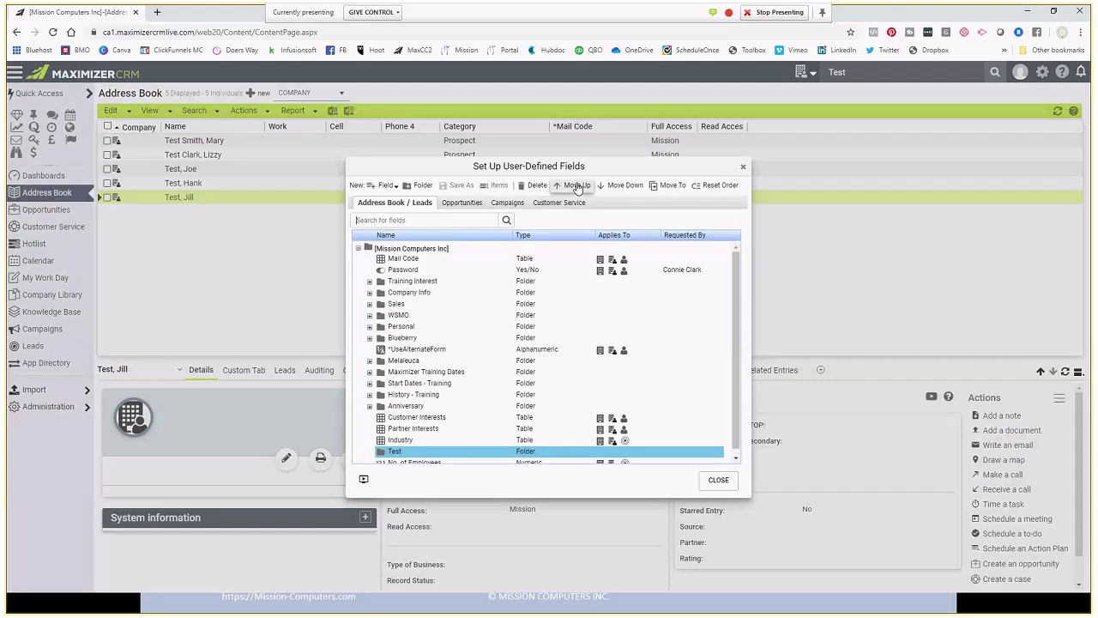
click(578, 186)
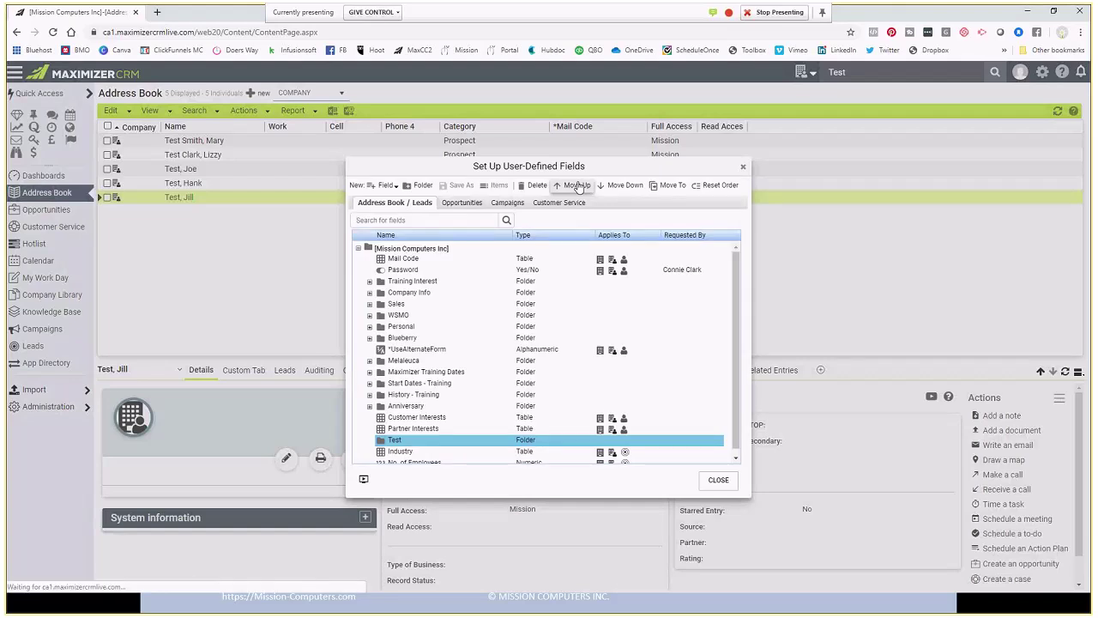
click(579, 187)
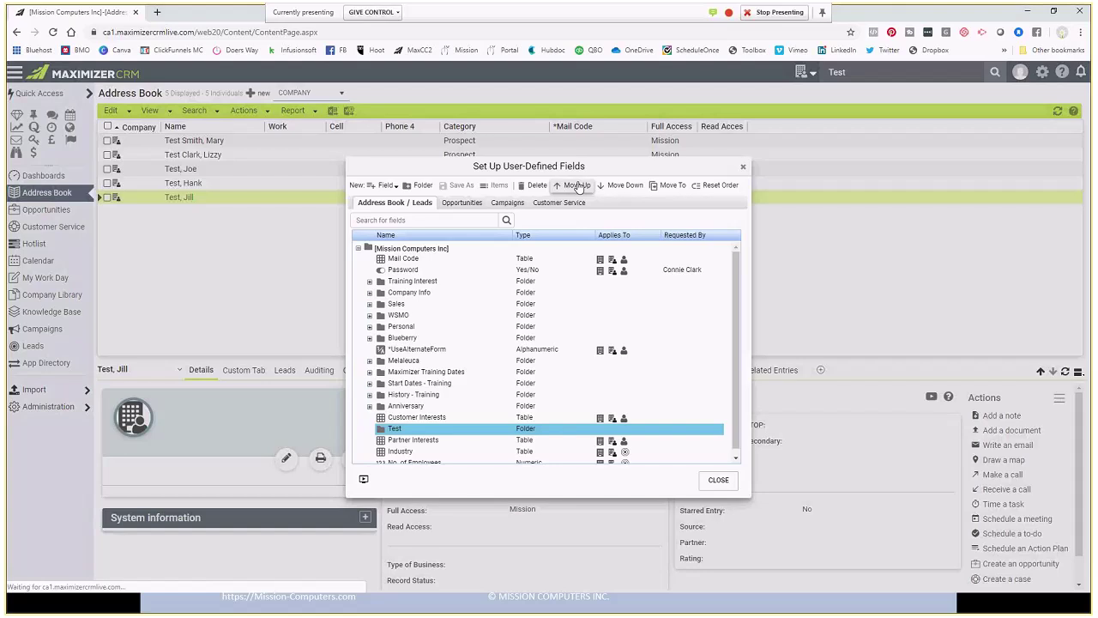
click(579, 187)
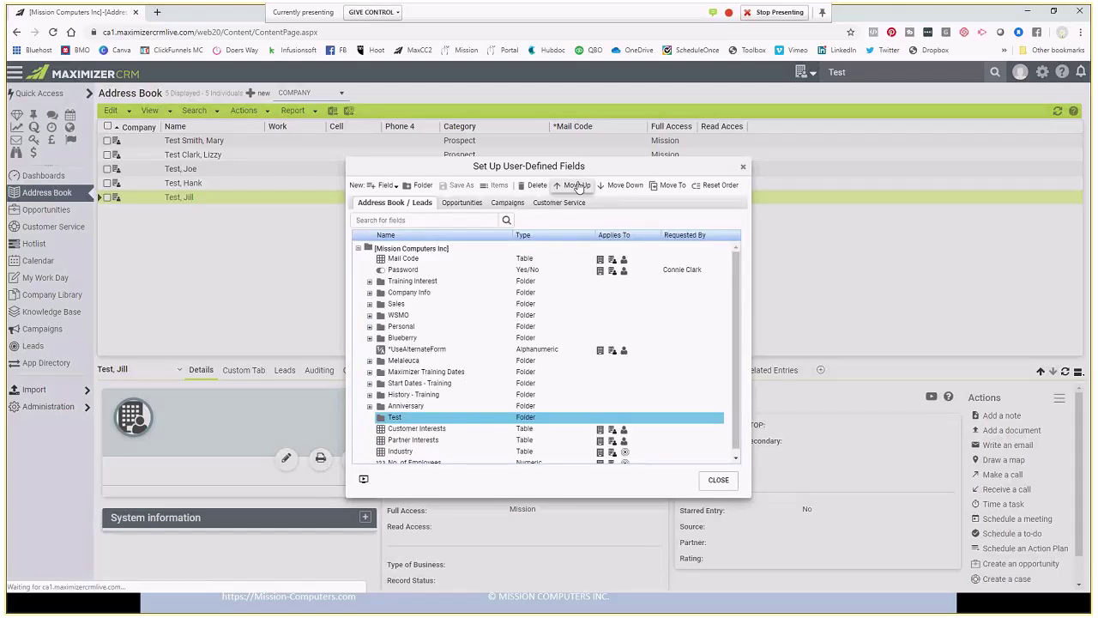
click(579, 188)
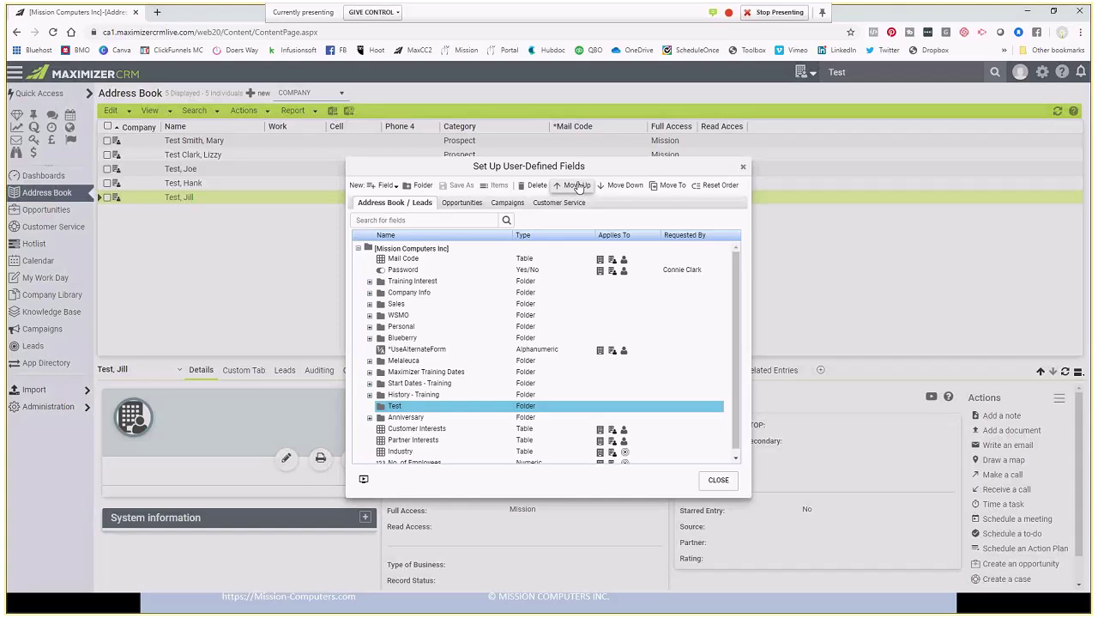
click(579, 187)
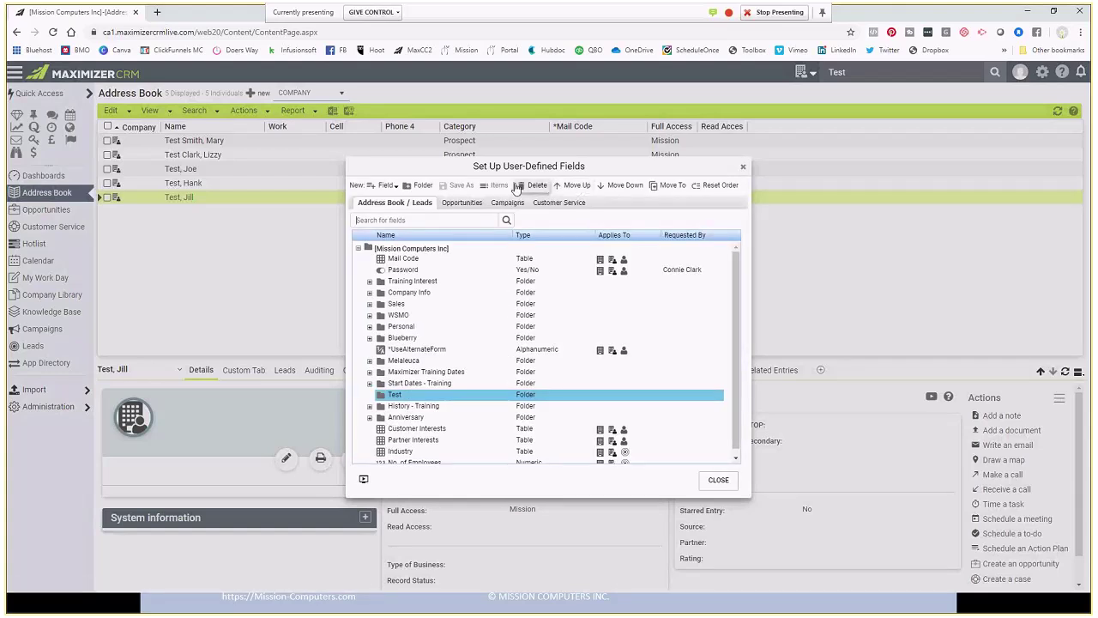
click(570, 190)
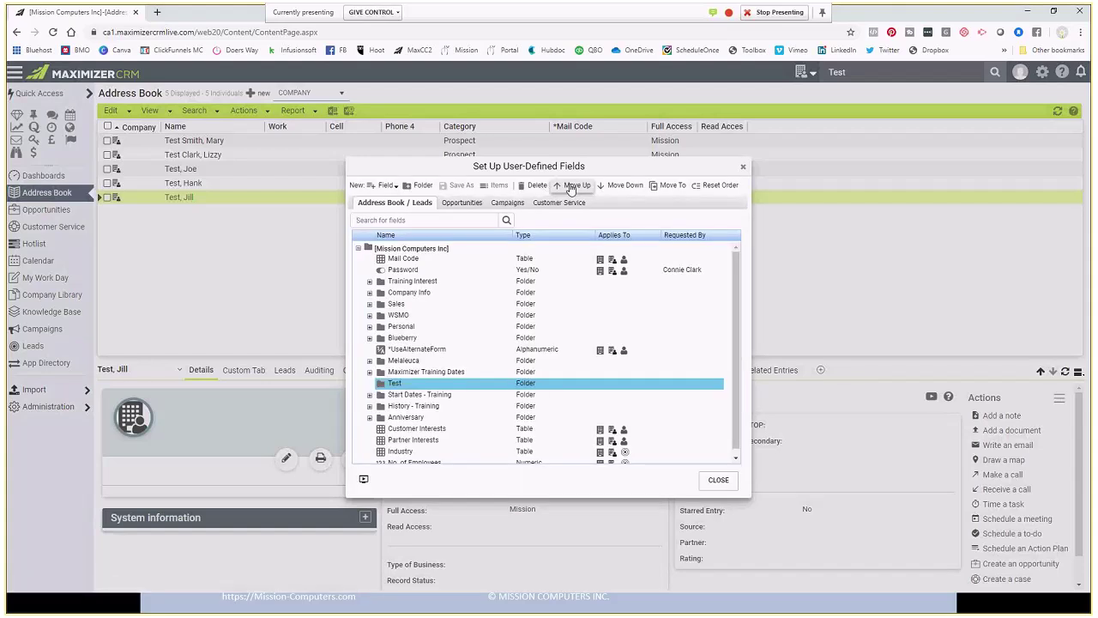
click(570, 187)
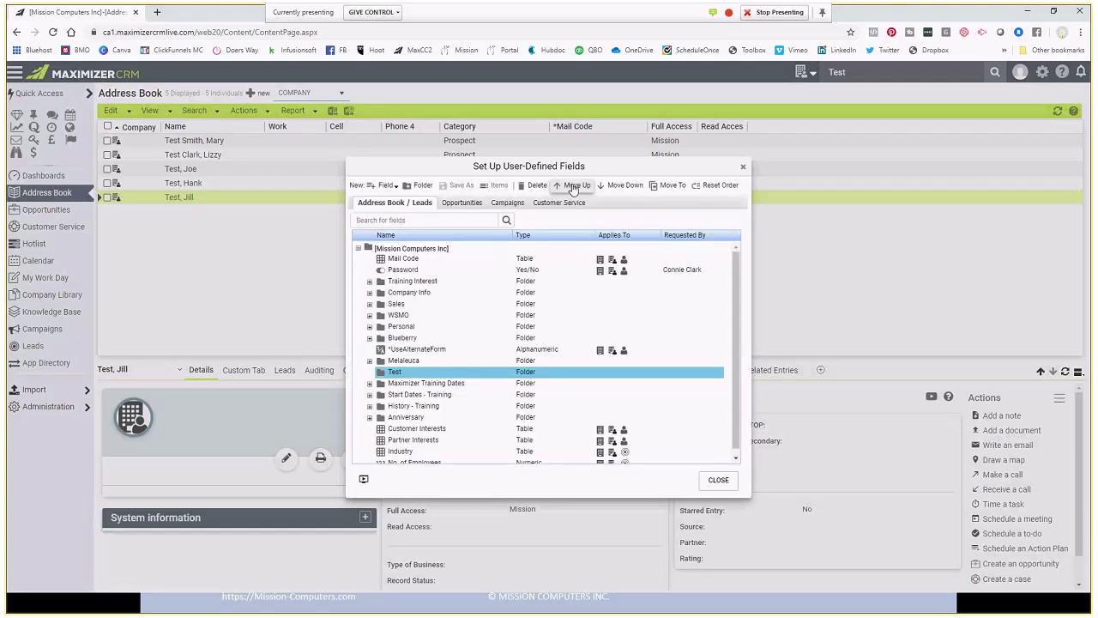
click(573, 188)
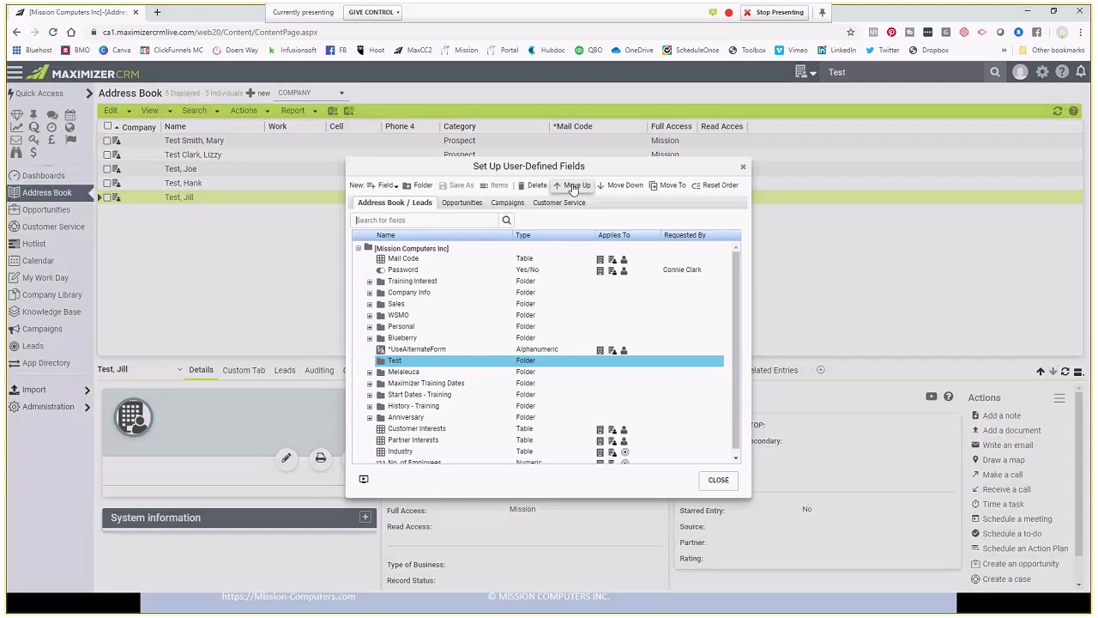
click(572, 188)
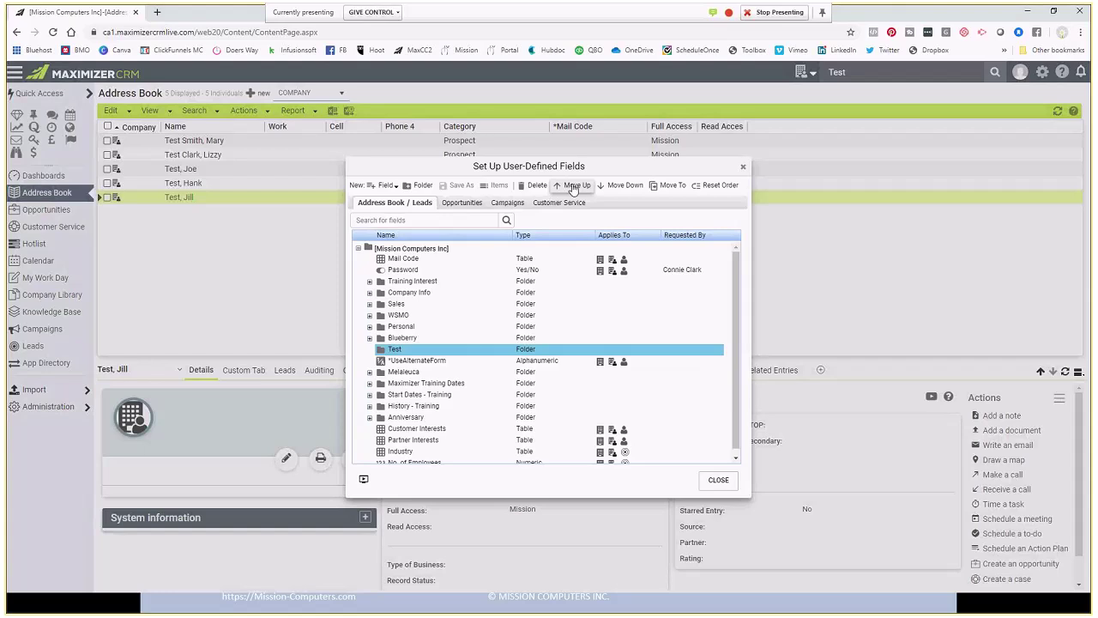
click(572, 187)
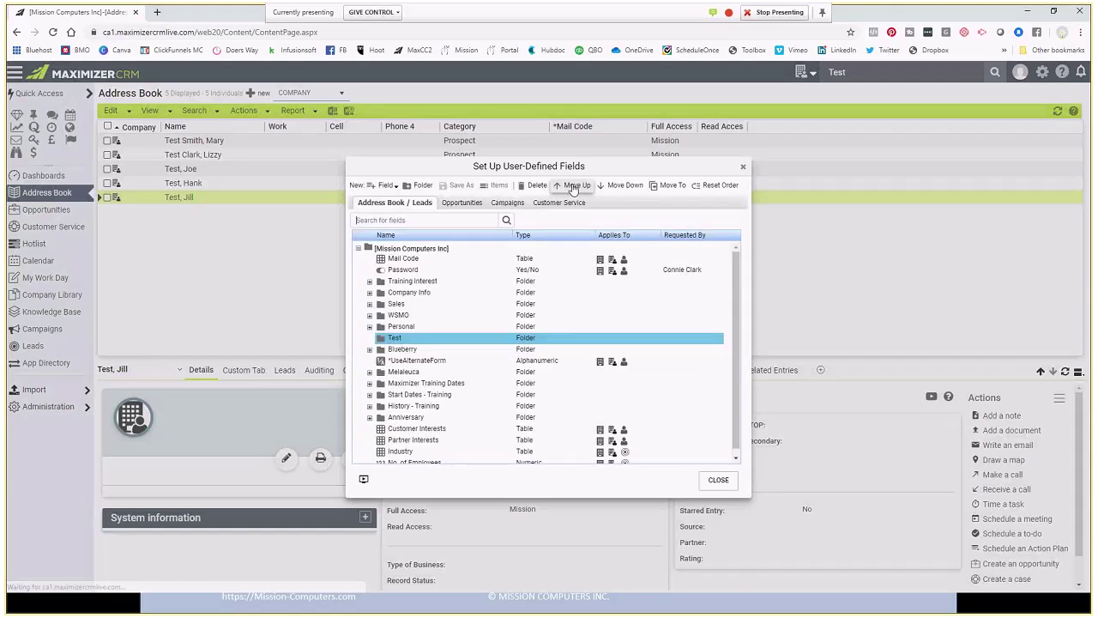
click(573, 188)
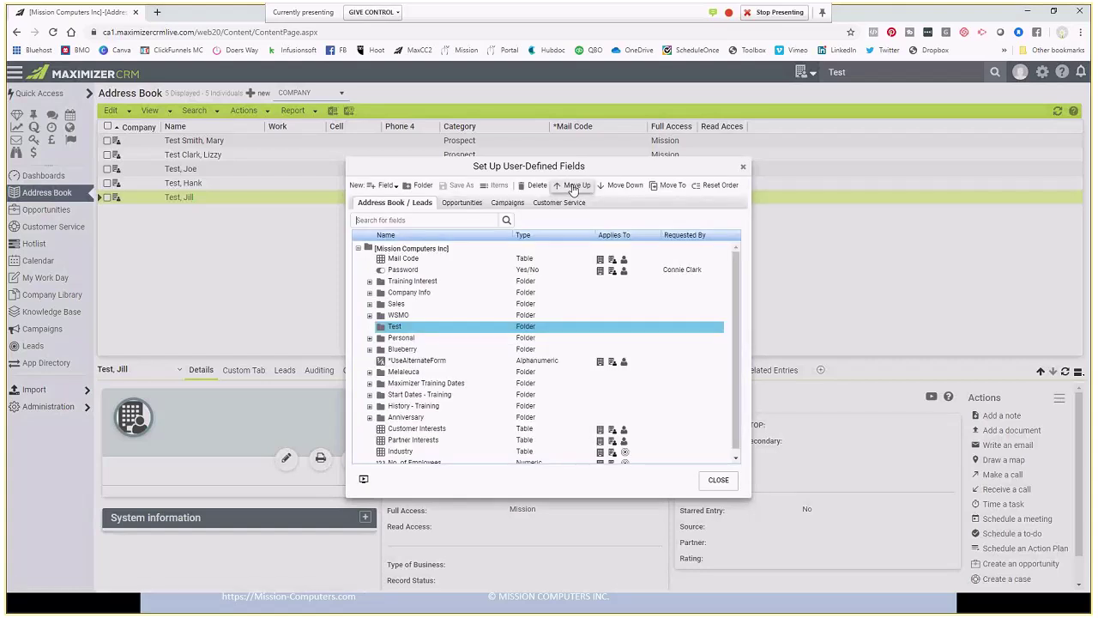
click(572, 188)
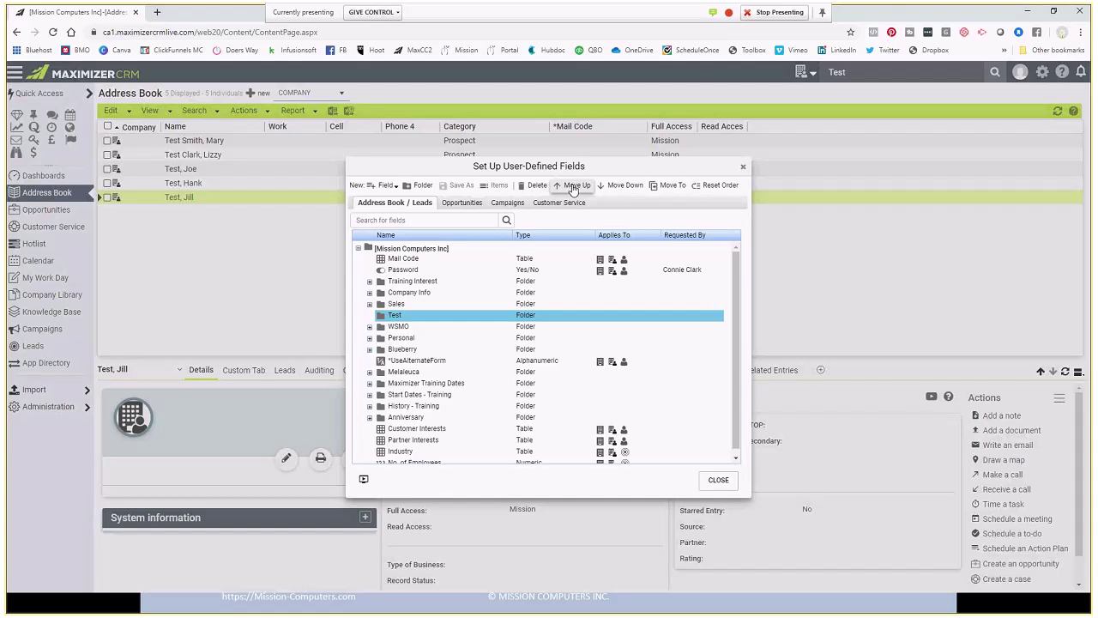
click(572, 188)
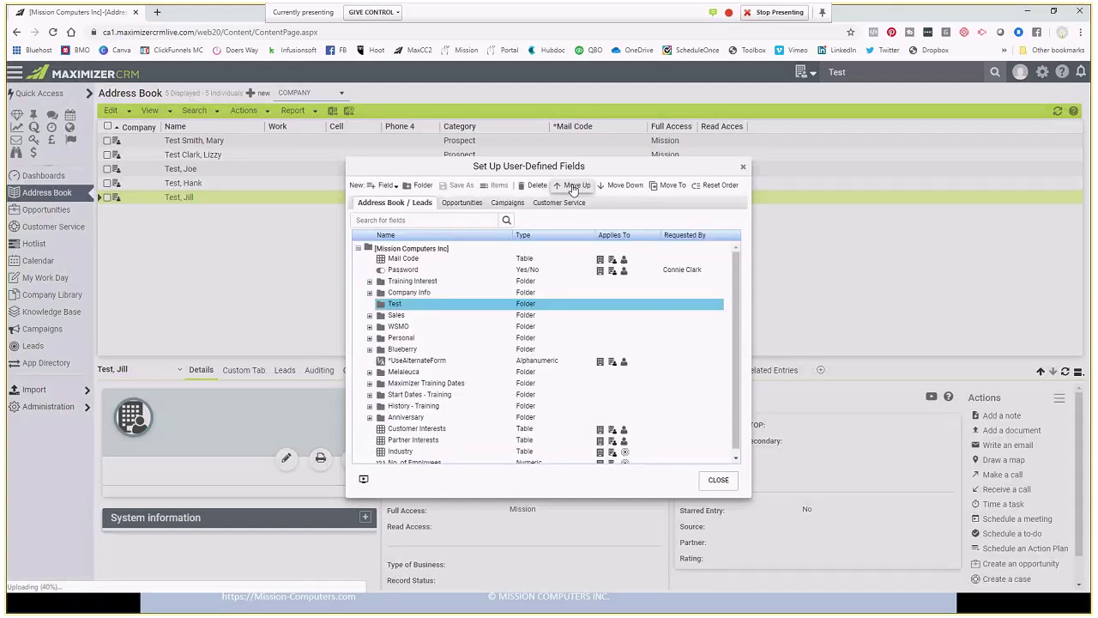
click(572, 188)
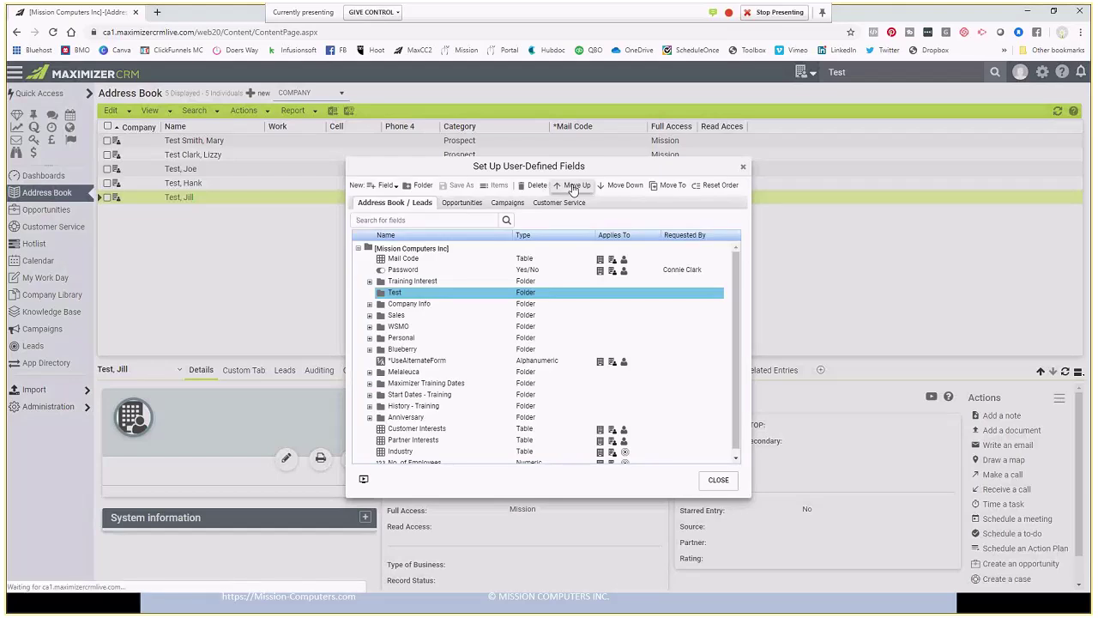
click(573, 189)
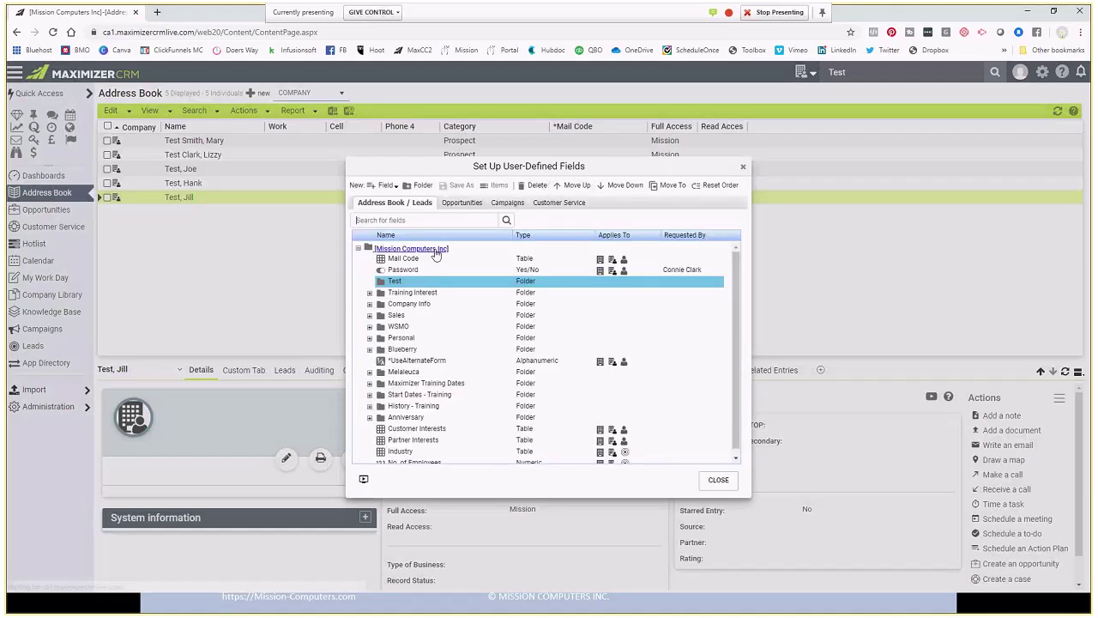
- Check the Test folder's name and parent folder in its properties, and close them without changes
double_click(396, 283)
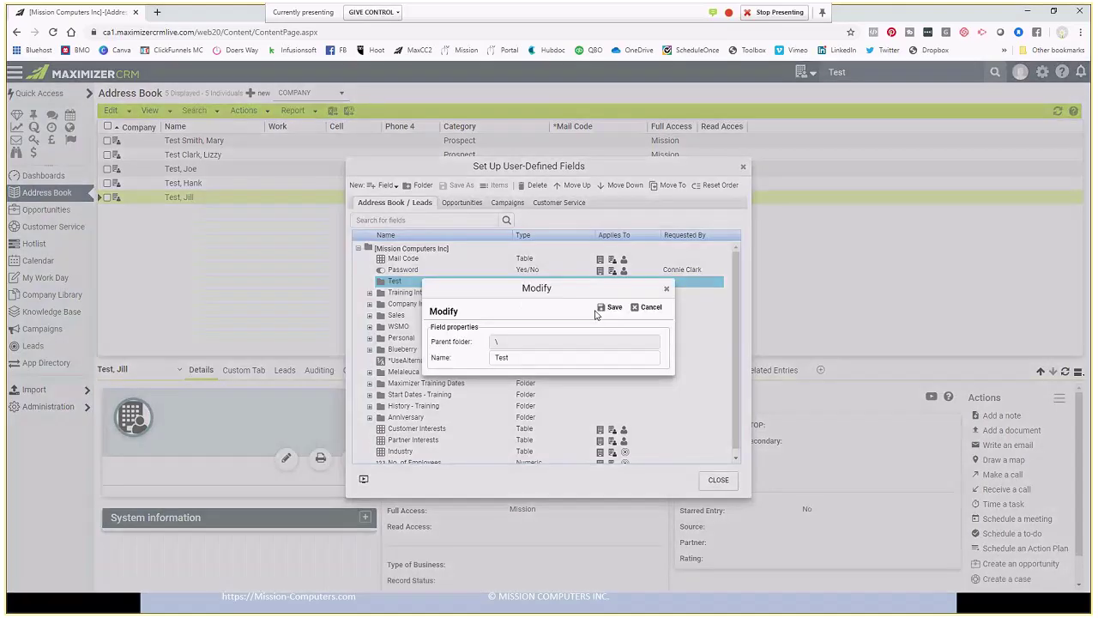
click(666, 291)
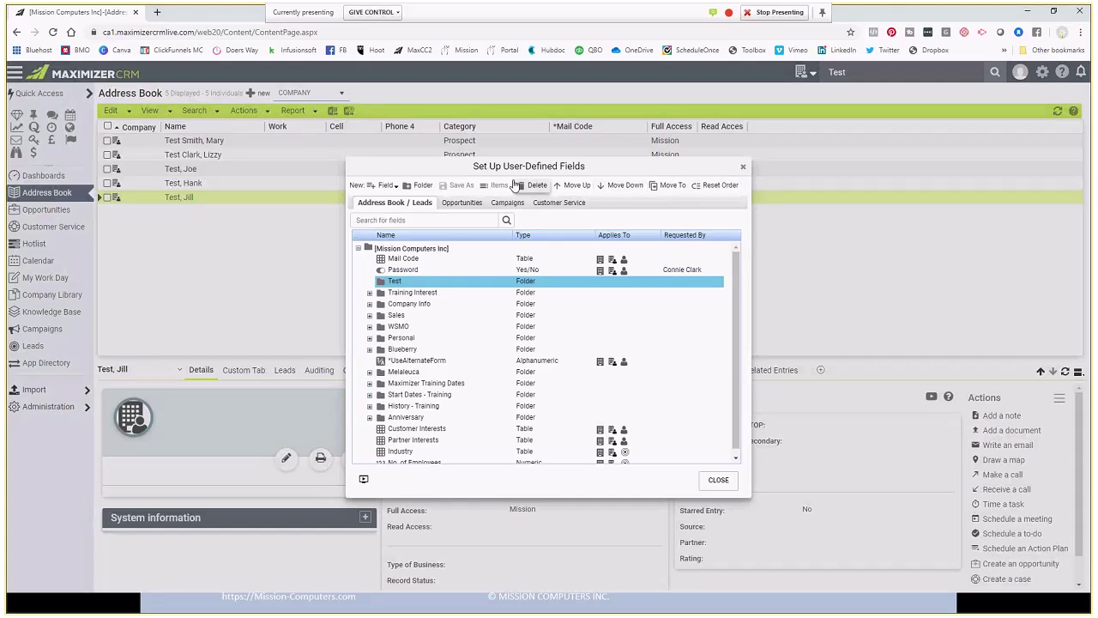
- Start a new table field named Type of Contact in the Test folder
click(384, 186)
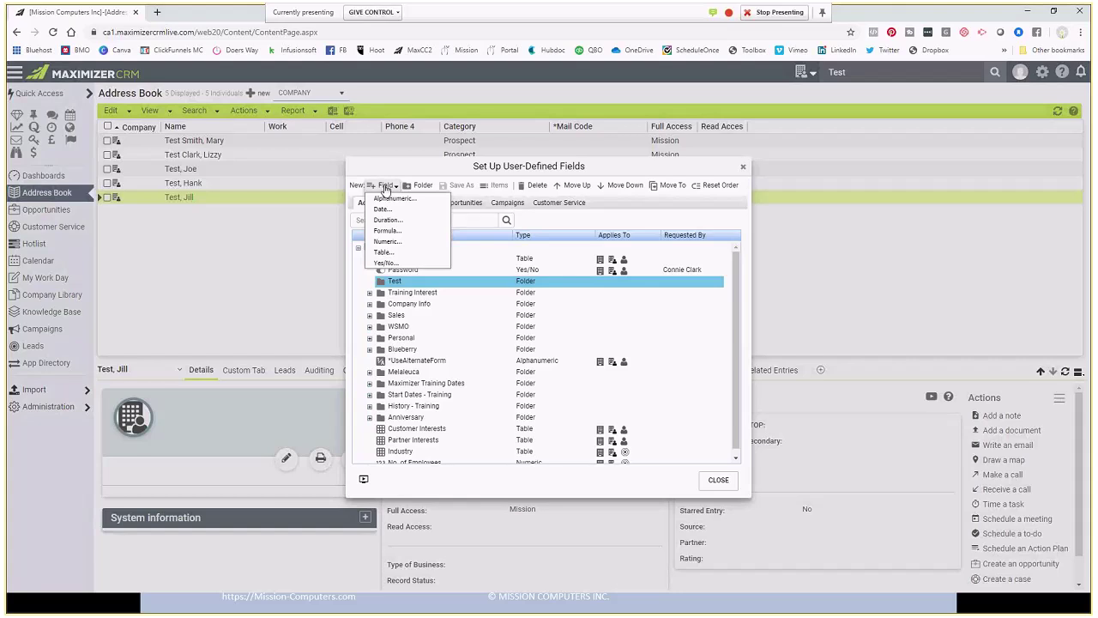
click(404, 259)
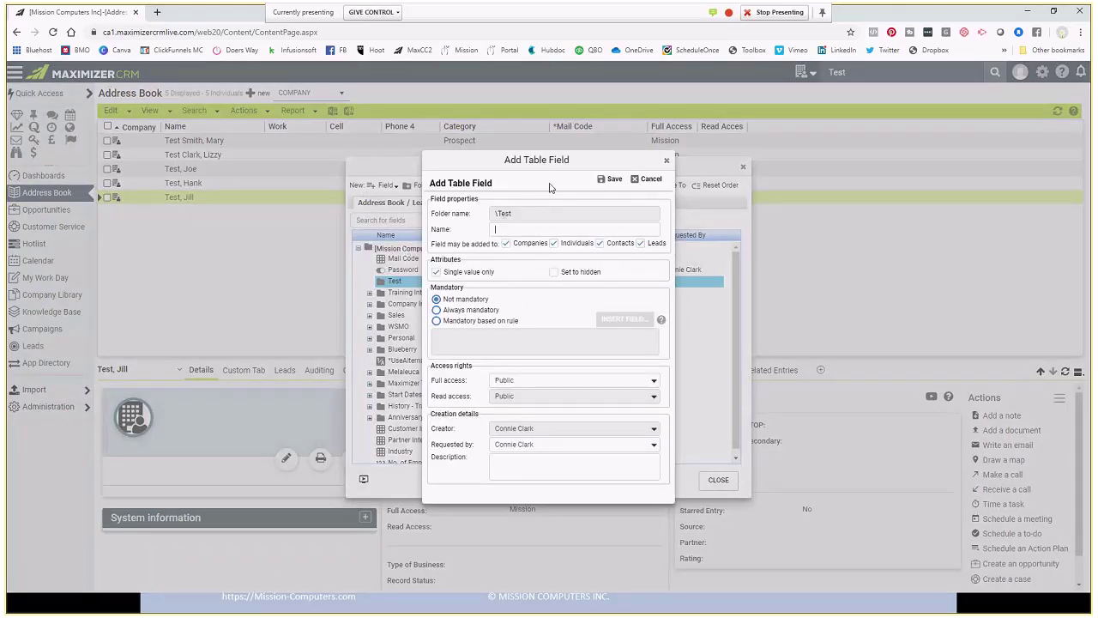
text(Type of Contact)
click(508, 245)
click(237, 599)
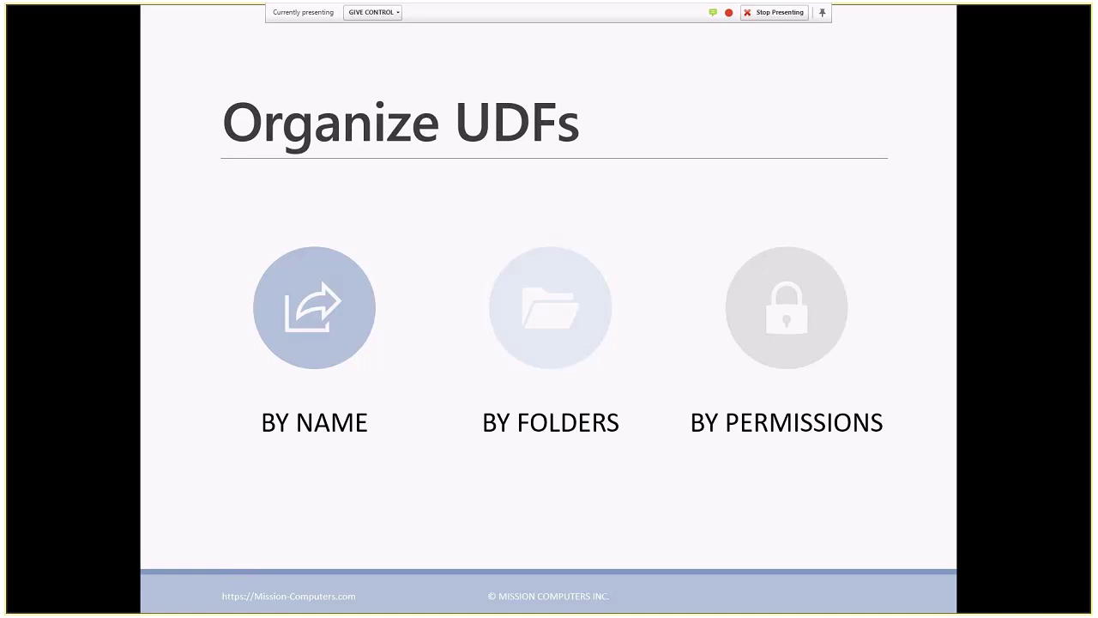
key(alt+Tab)
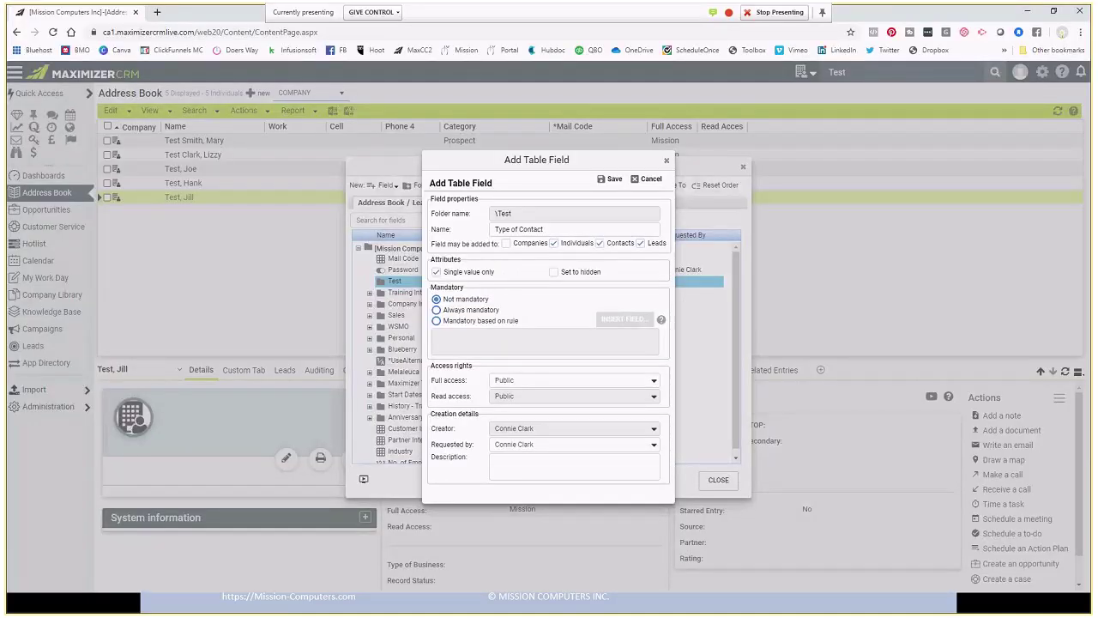
key(alt+Tab)
drag(546, 229, 495, 229)
click(506, 244)
- Turn off the single-value restriction and, after trying the always and rule-based mandatory options, set the field to Not mandatory
click(438, 273)
click(437, 311)
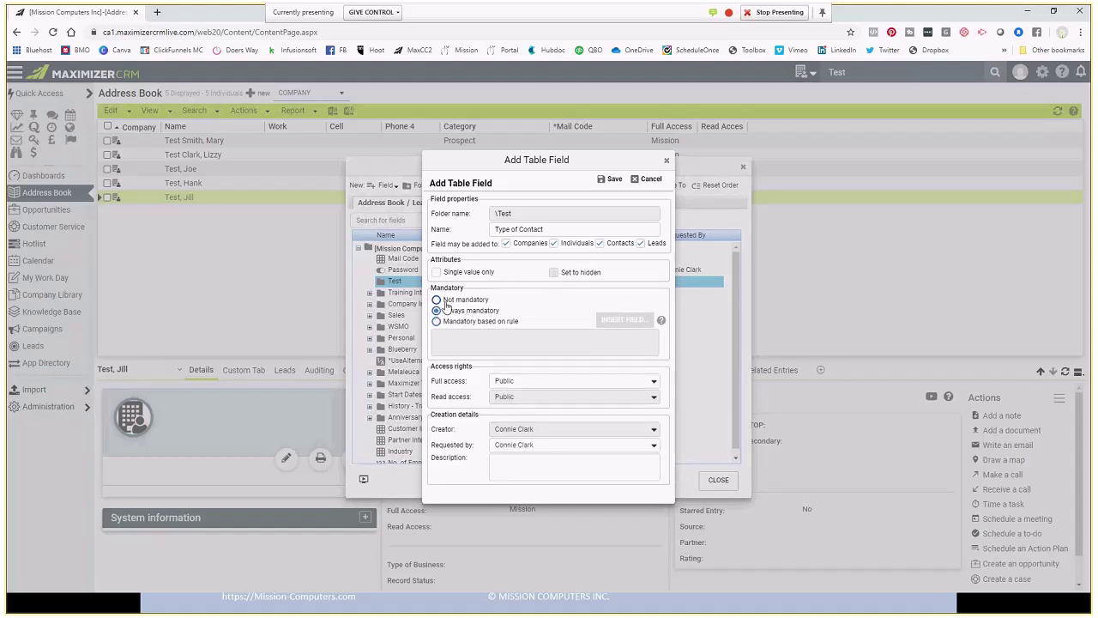
click(436, 299)
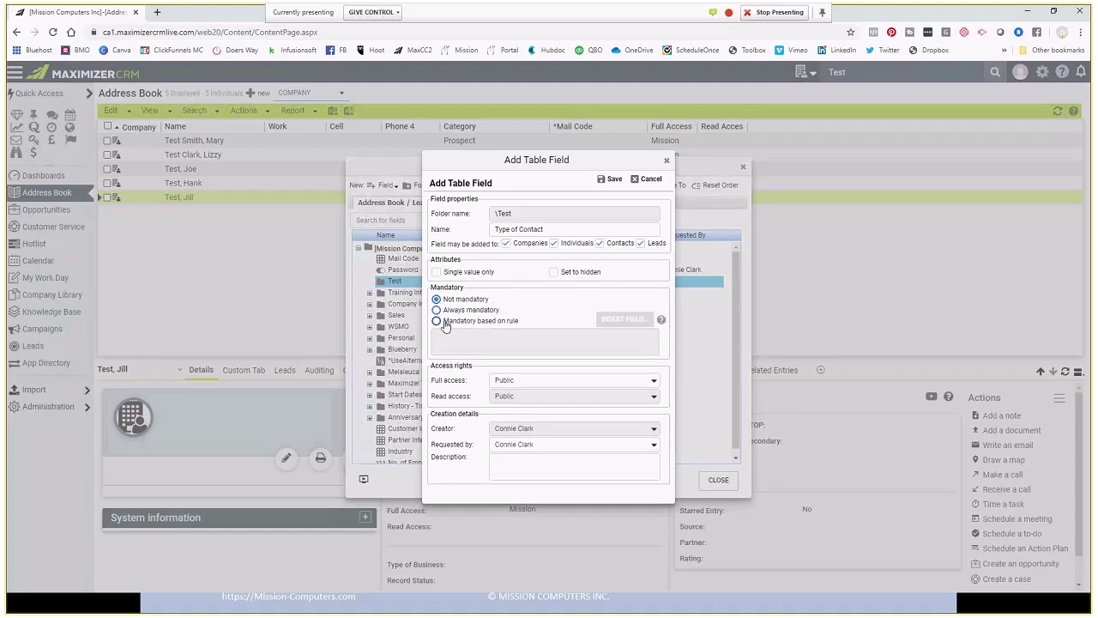
click(436, 322)
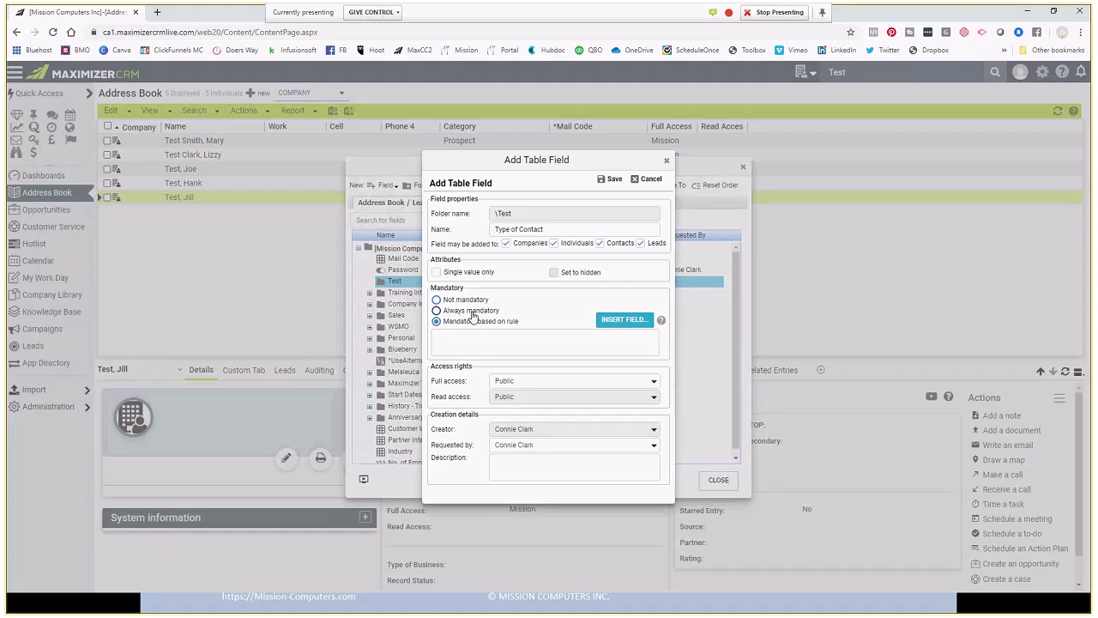
click(437, 300)
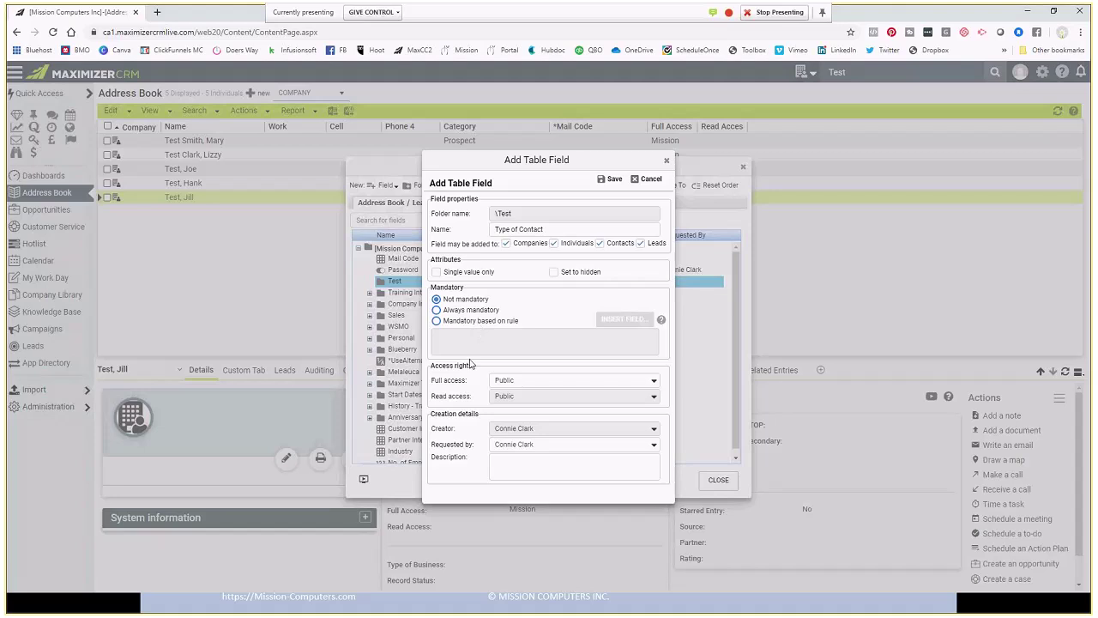
- Try restricting the field's full and read access to a single user, and restore both to Public
click(558, 388)
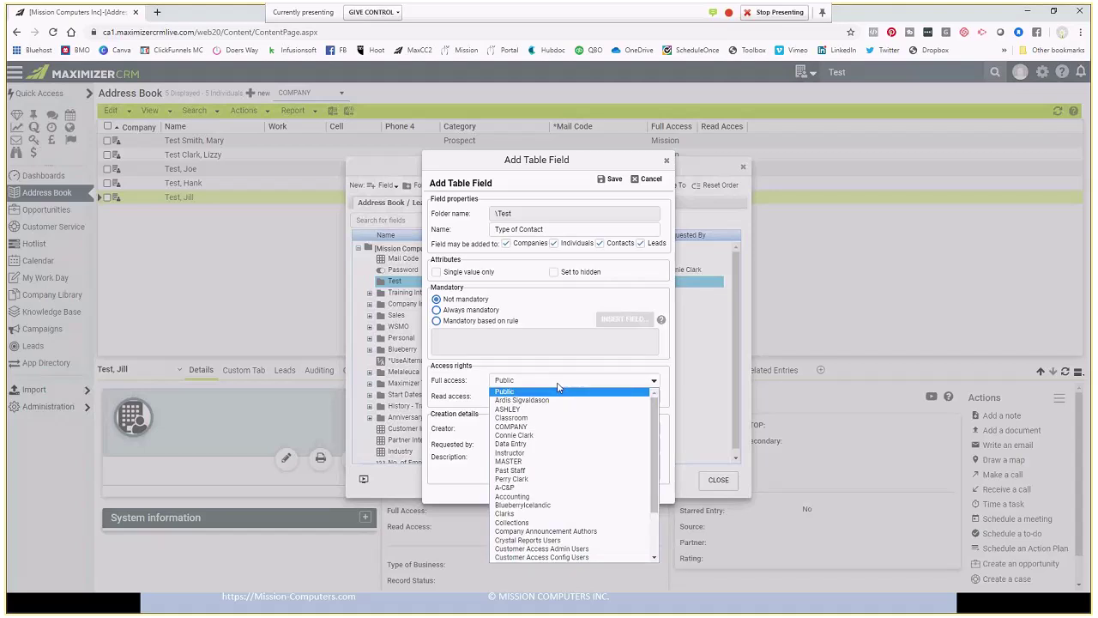
click(534, 436)
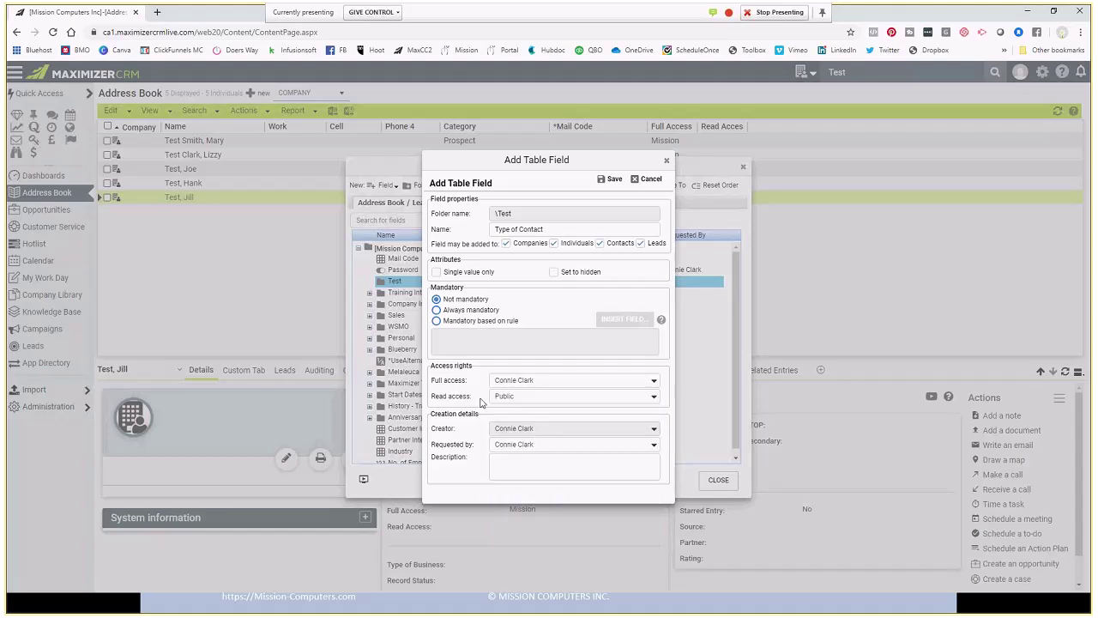
click(534, 397)
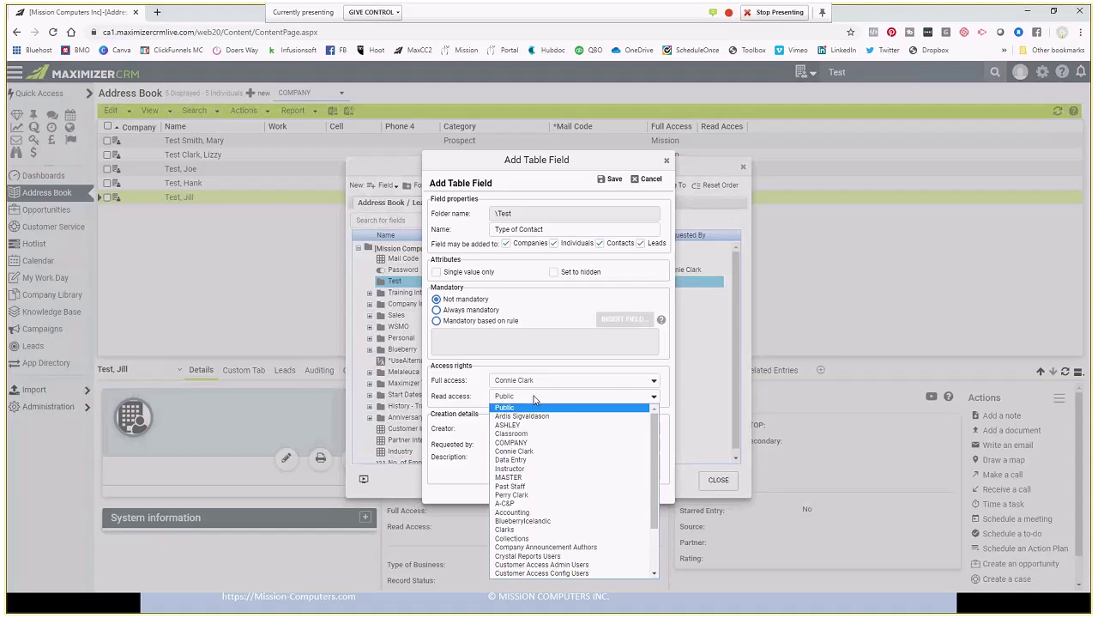
click(534, 451)
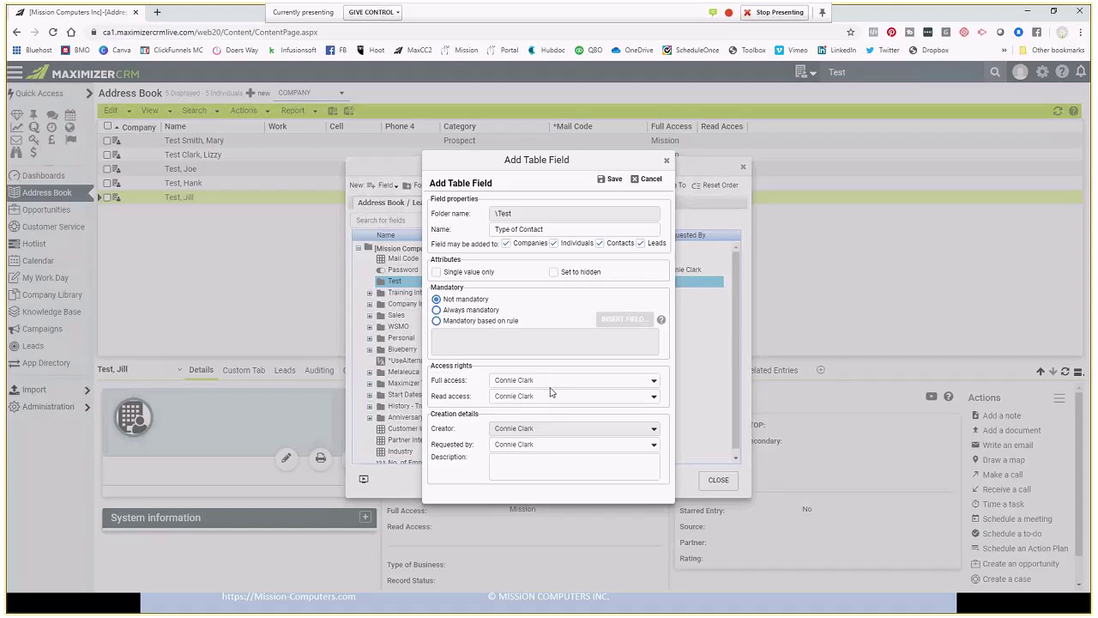
click(573, 384)
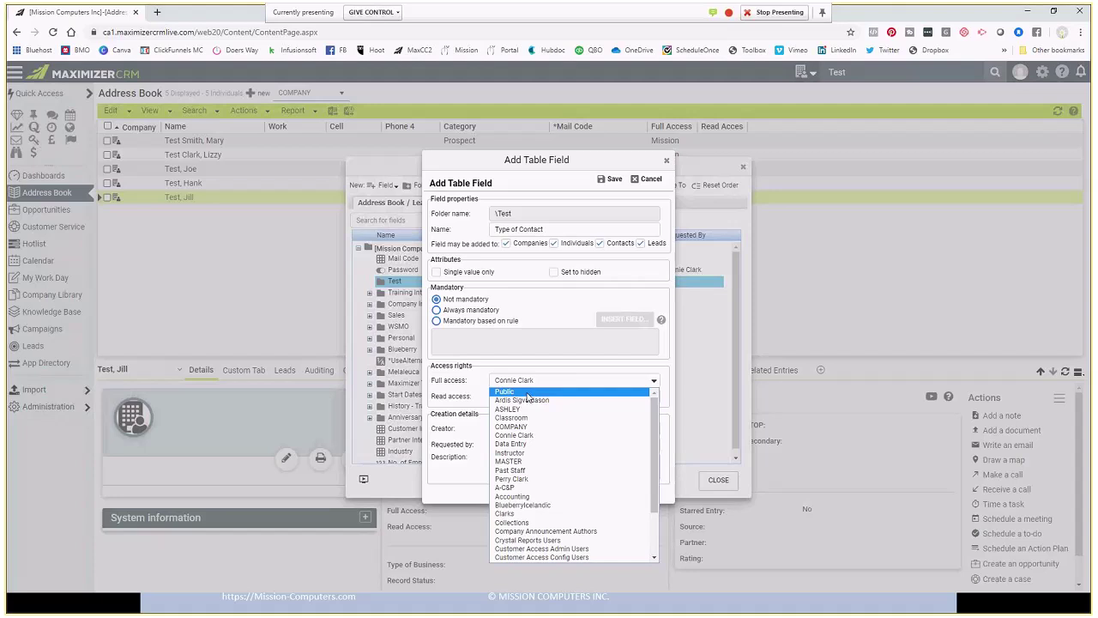
click(533, 390)
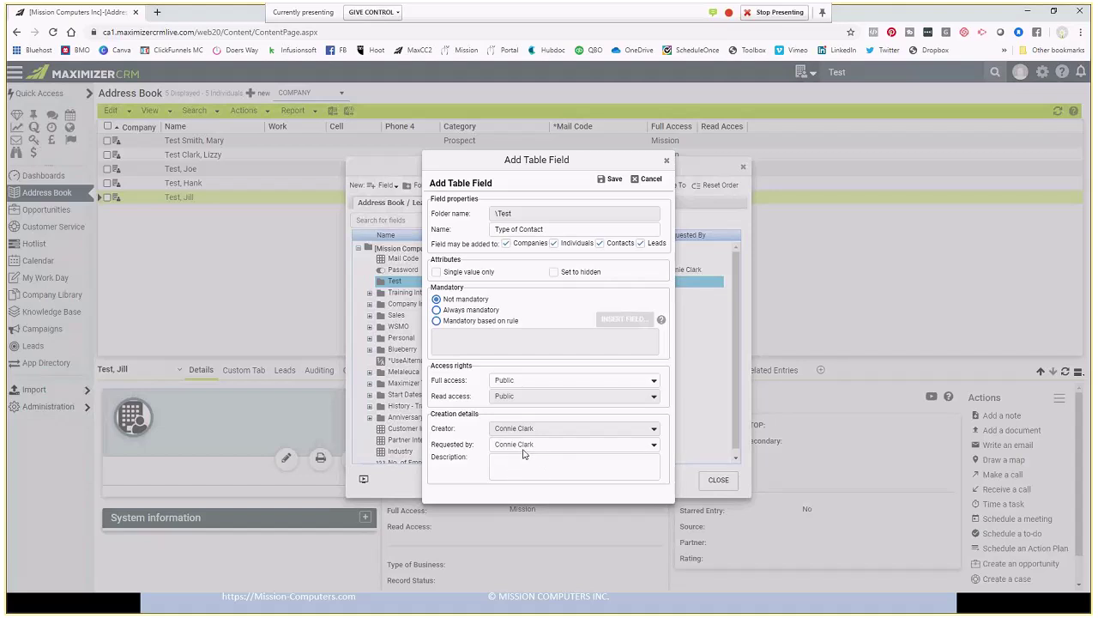
- Enter "more info" as the table field's description and save the field
text(more info)
click(612, 185)
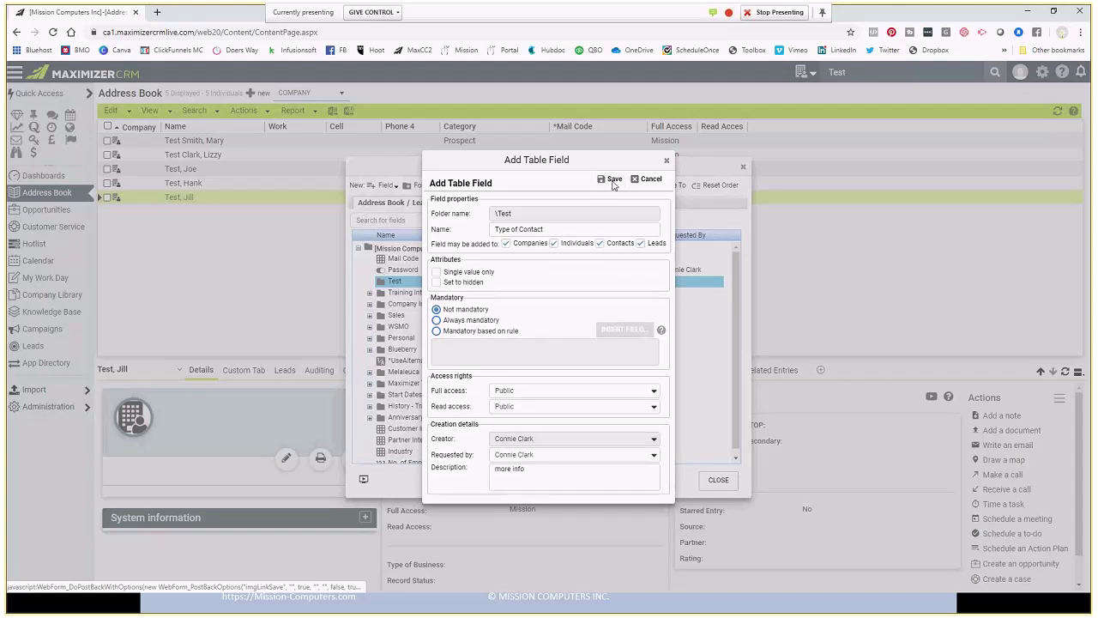
click(613, 186)
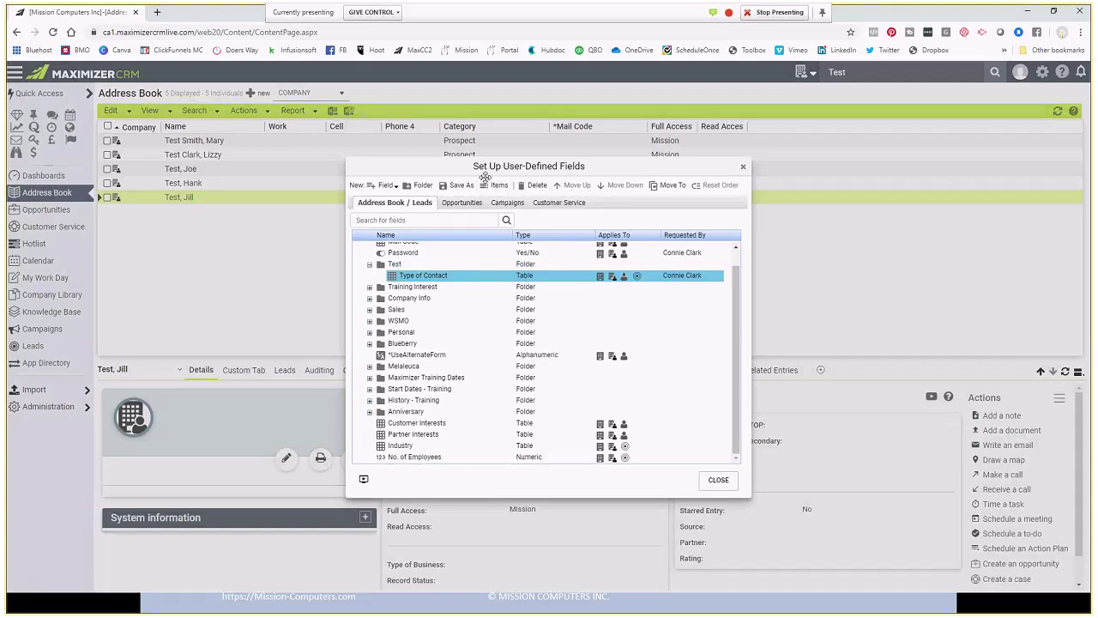
- Check whether item setup is available for the Password and *UseAlternateForm fields
scroll(471, 284, up, 1)
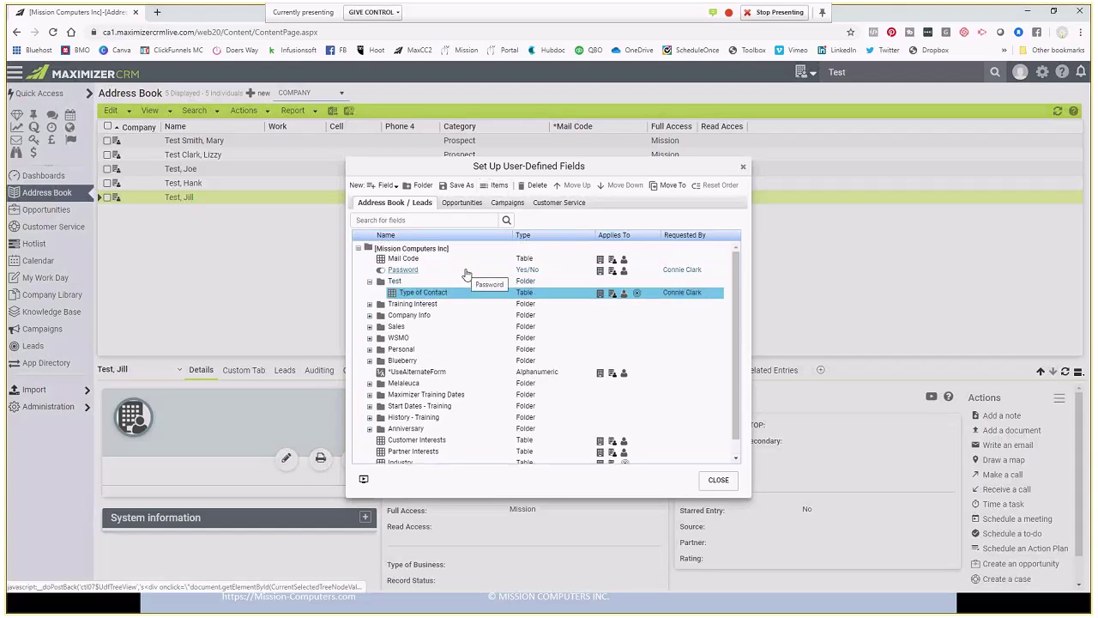
click(466, 271)
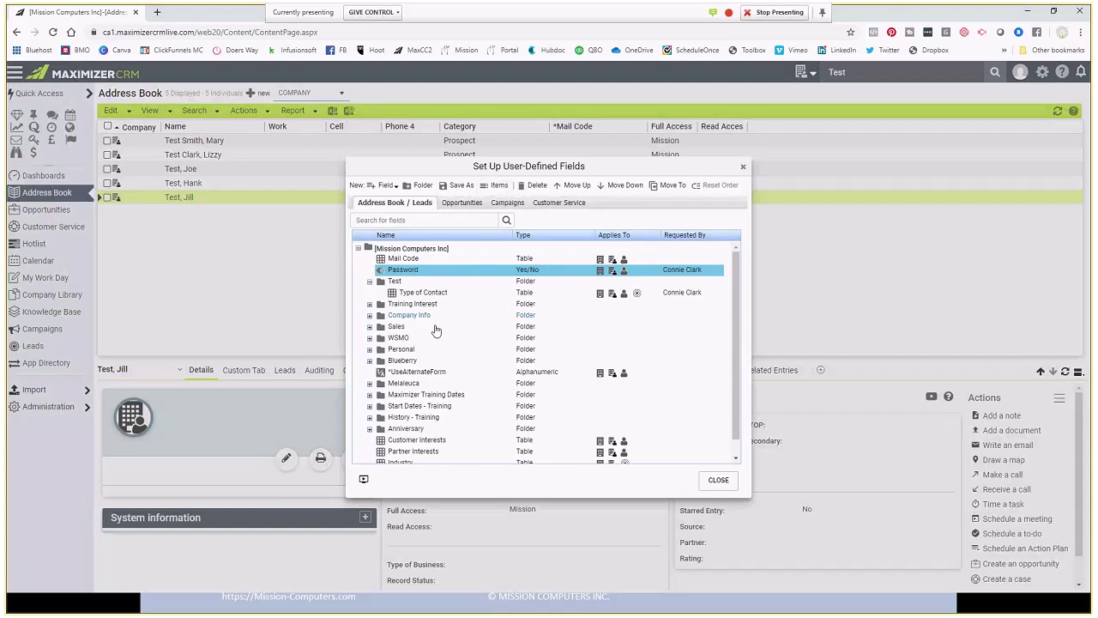
click(477, 373)
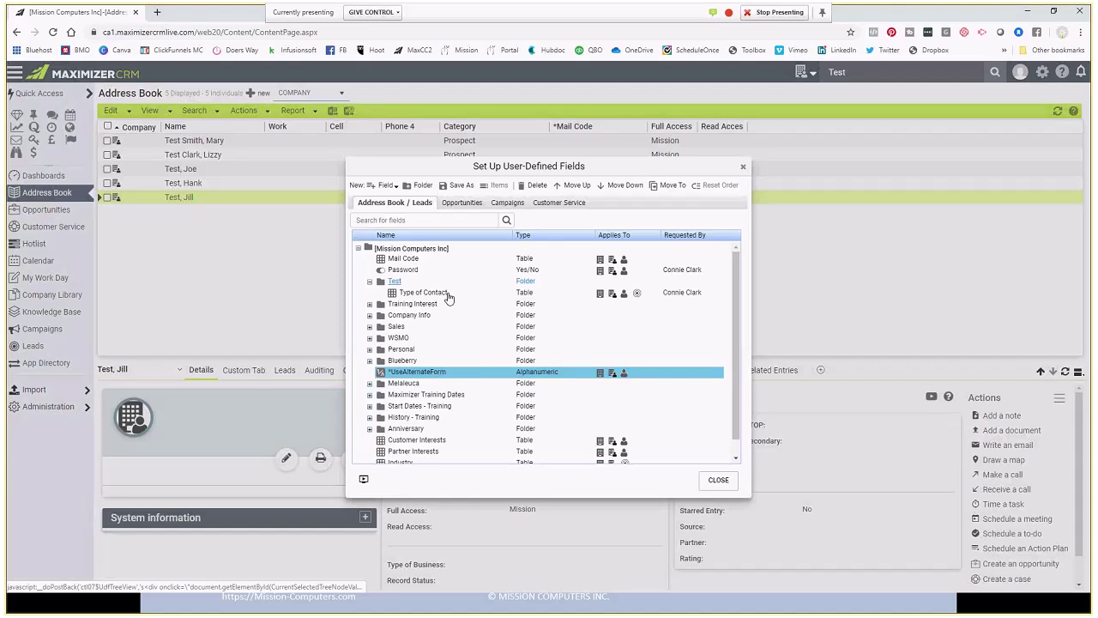
- Open the item setup of the Type of Contact field and add an item named Constituent
click(476, 295)
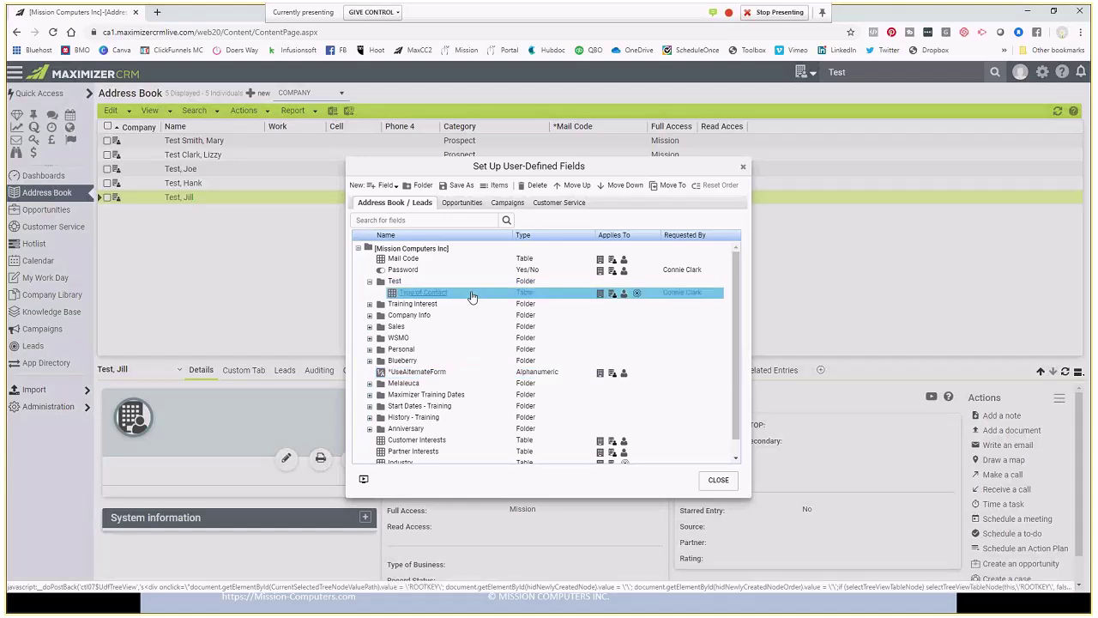
click(497, 185)
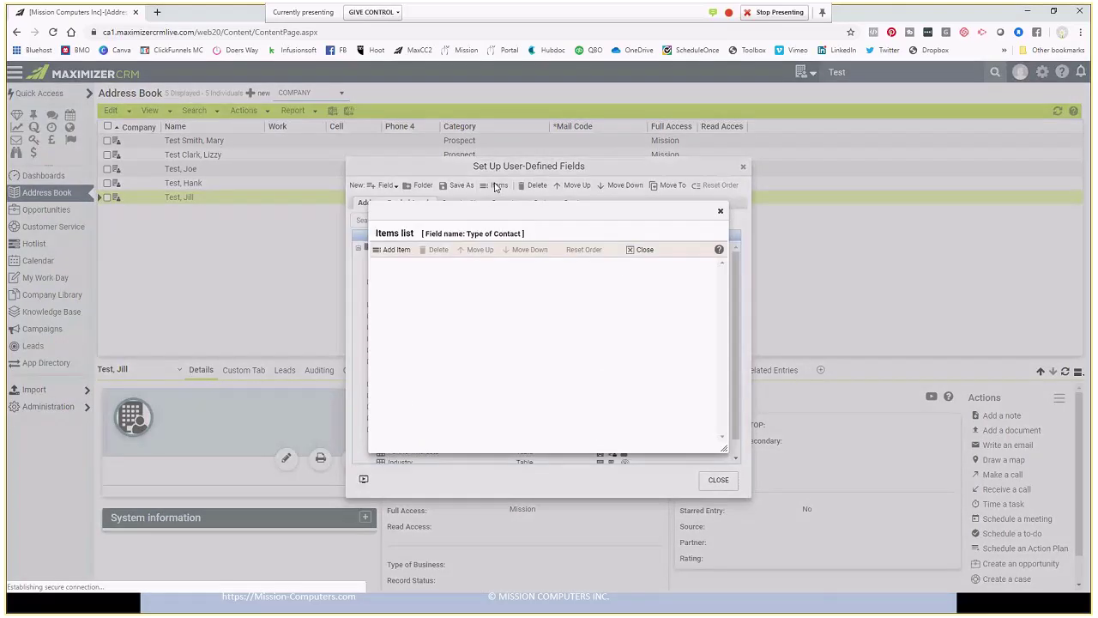
click(398, 251)
text(Constitu)
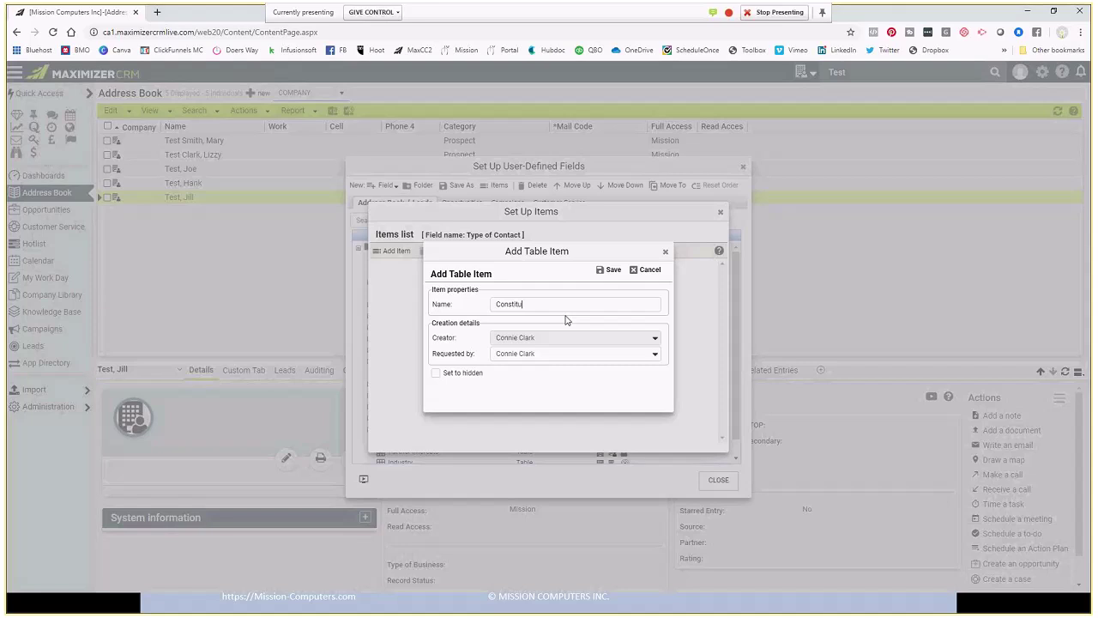
text(ent)
key(Return)
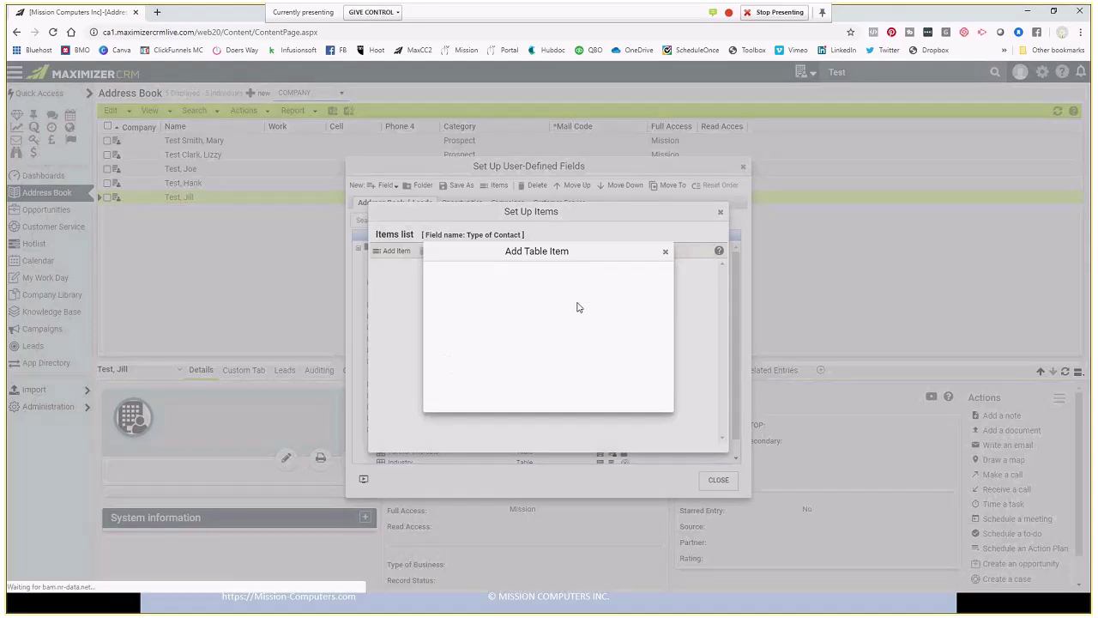
- Add Volunteer and VIP as further Type of Contact items and close the items list
click(397, 252)
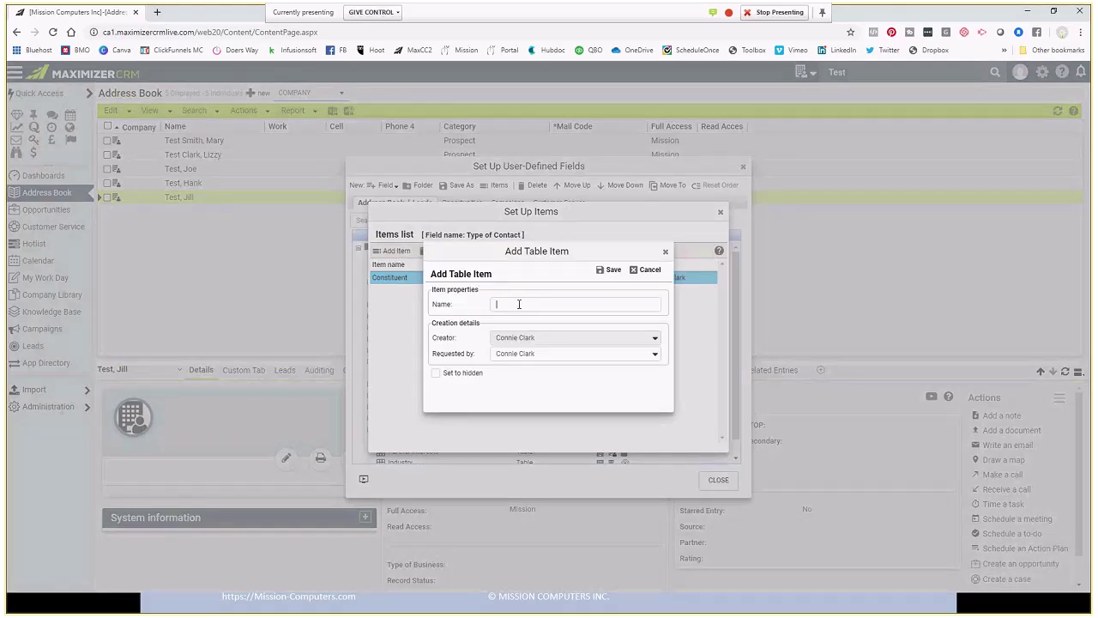
text(Volunteer)
click(608, 270)
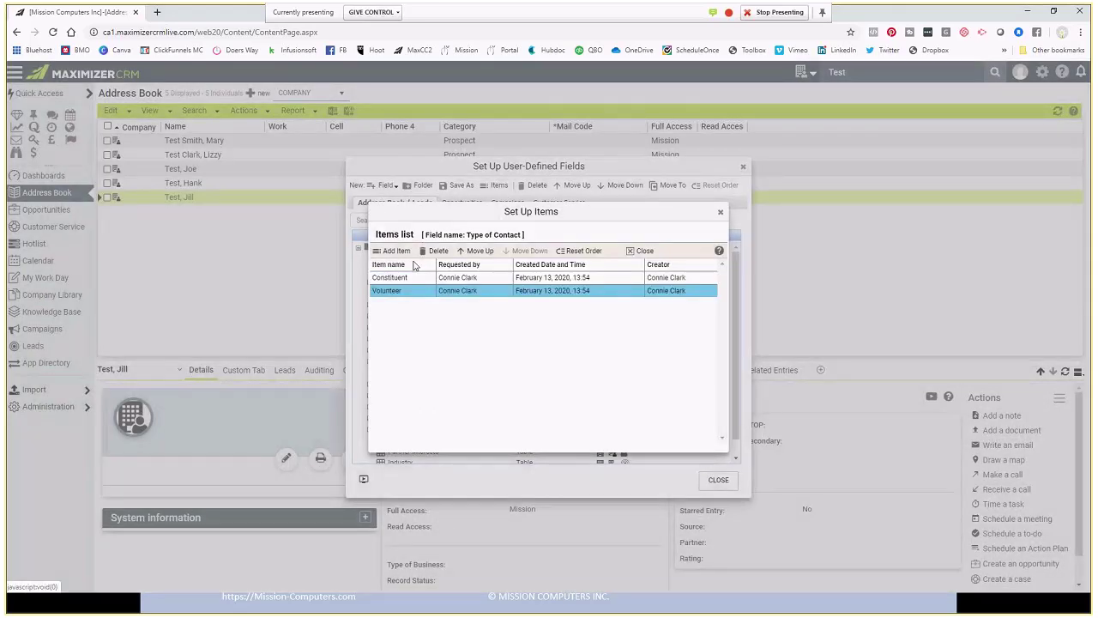
click(397, 251)
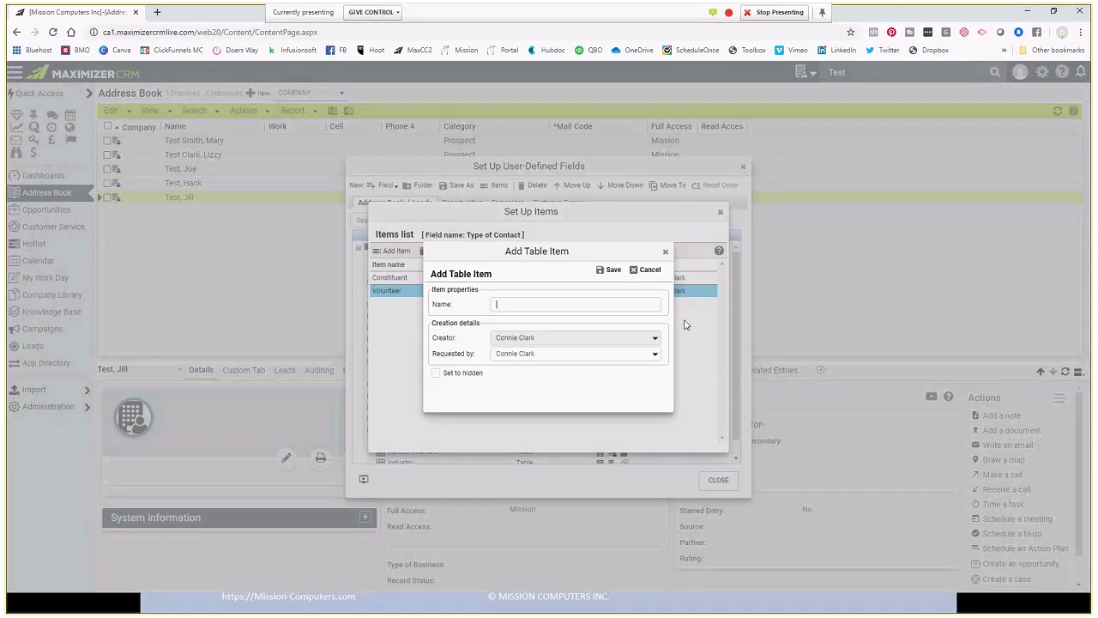
text(ViP)
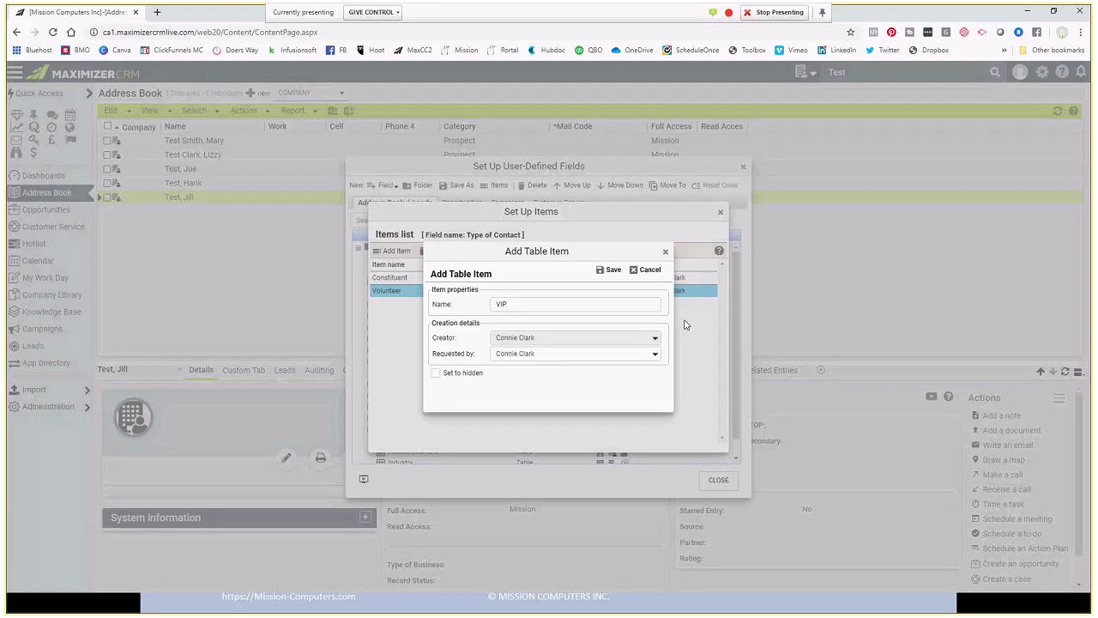
click(608, 271)
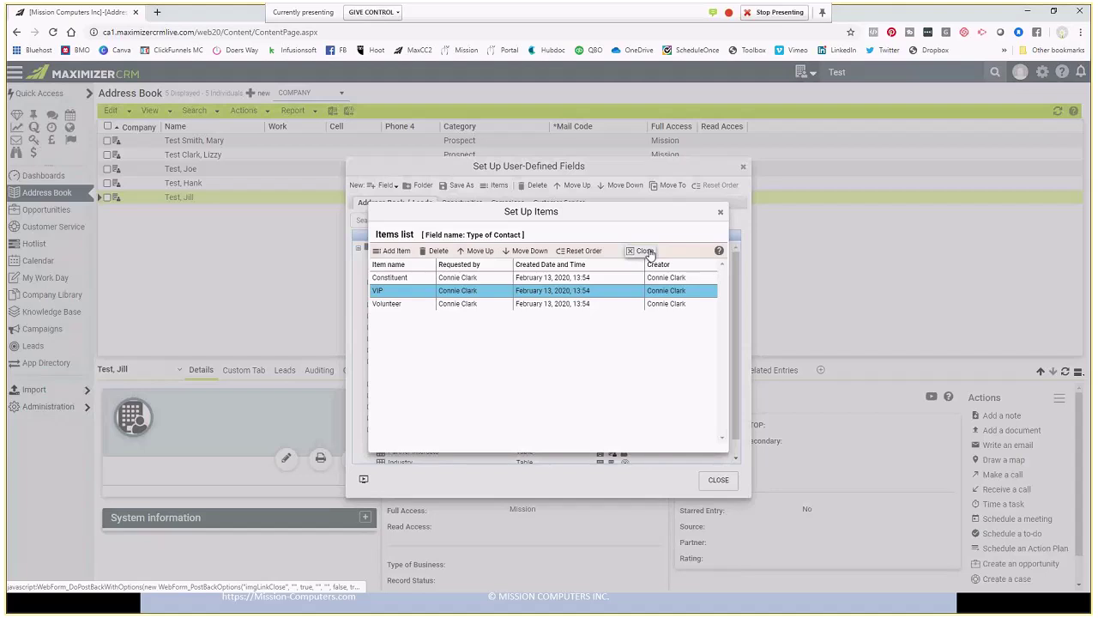
click(646, 251)
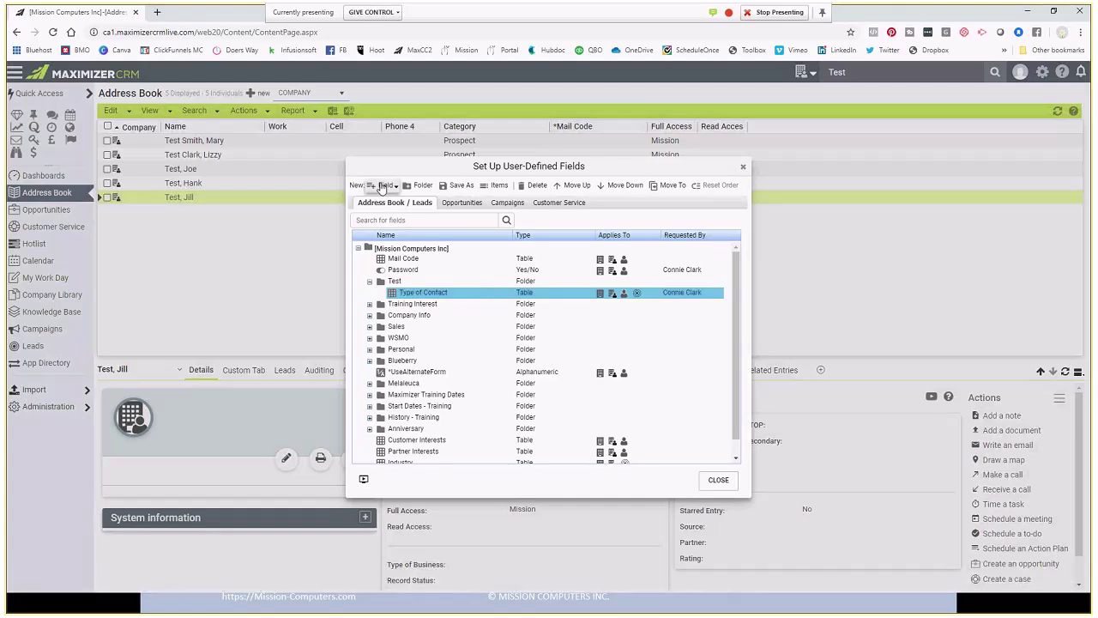
- Start a new alphanumeric field named Spouse's Name in the Test folder
click(384, 185)
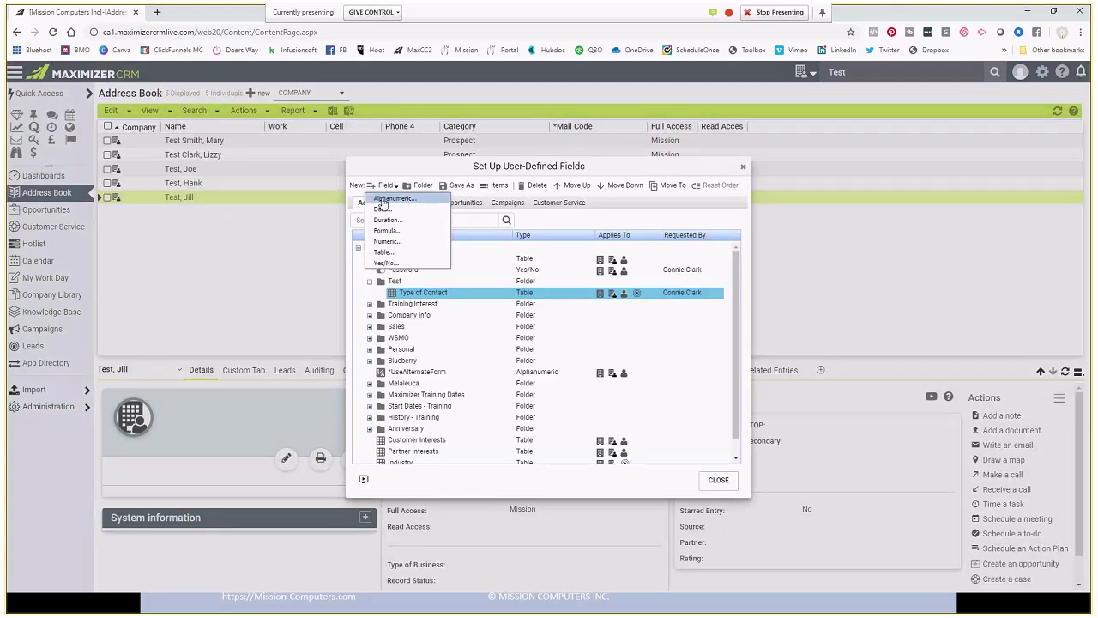
click(383, 200)
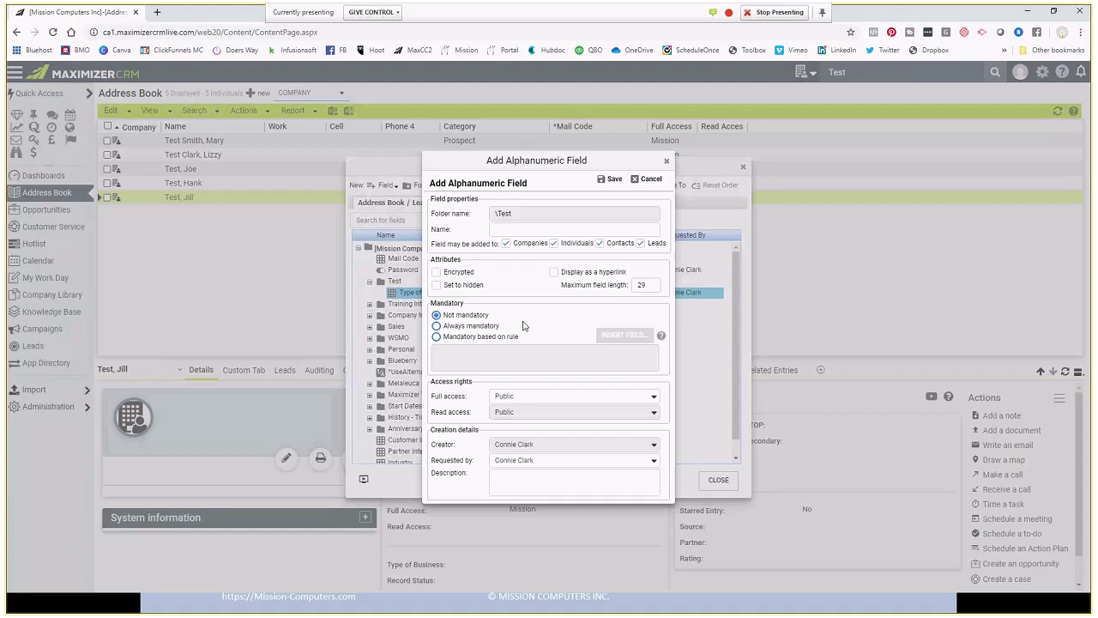
text(Spu)
text(ouse's Name)
- Limit the Spouse's Name field to Individuals and Contacts and set its maximum field length to 35
click(507, 244)
click(600, 289)
text(3)
text(5)
- Enter the description "First name & last name if different (than spouse)" and save the alphanumeric field
text(First)
text( name &)
text( last name if different ()
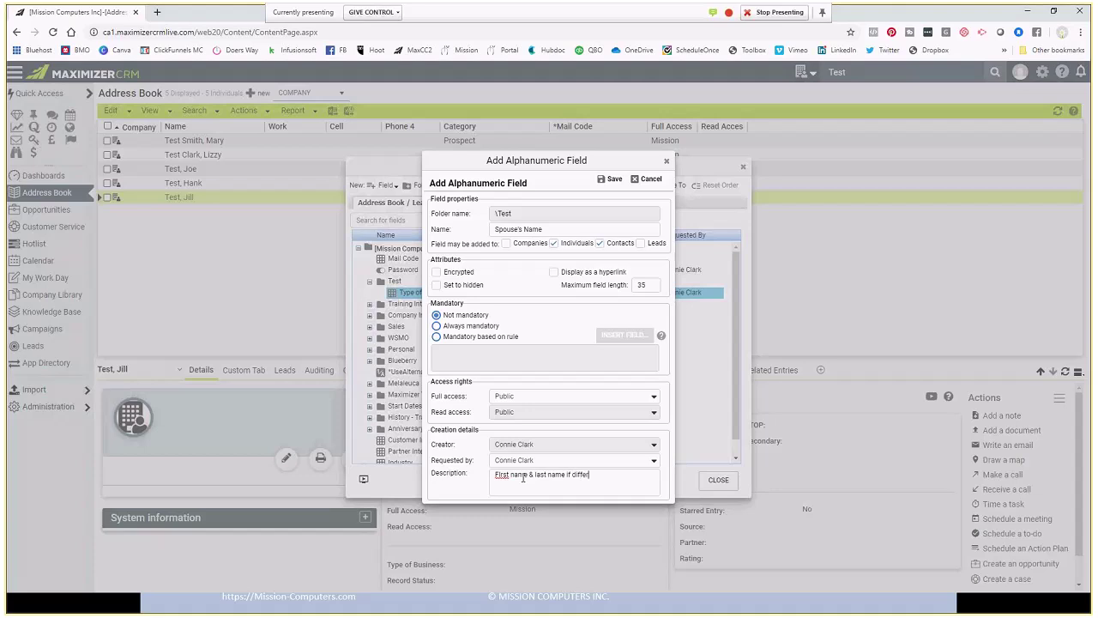
text(than spuouse))
click(612, 180)
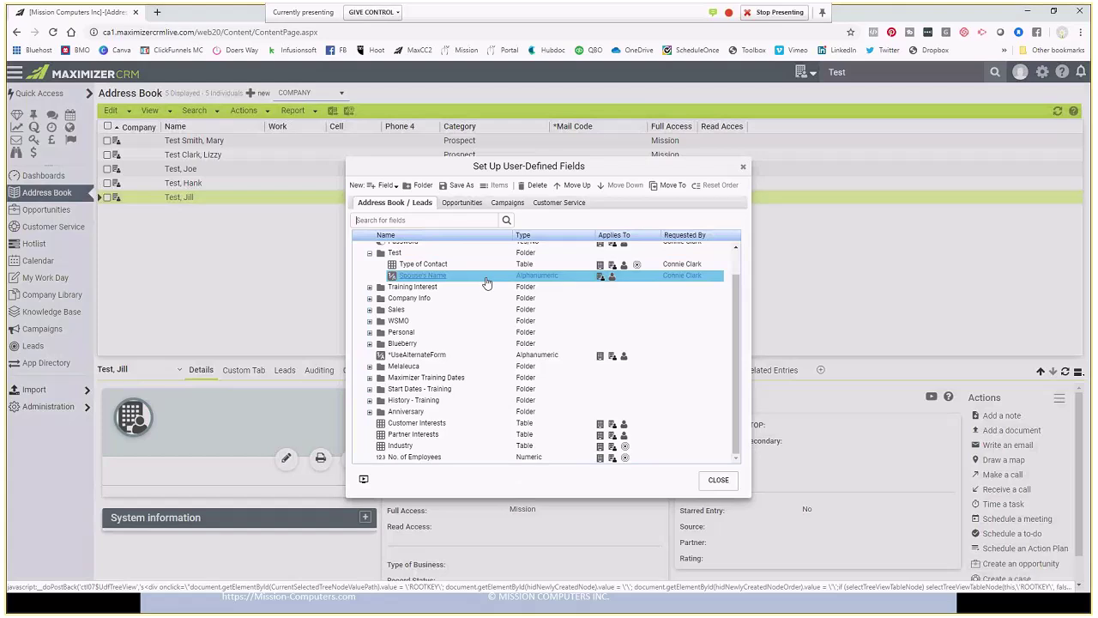
- Start a new date field named Birthdate in the Test folder, limited to Individuals and Contacts
click(380, 186)
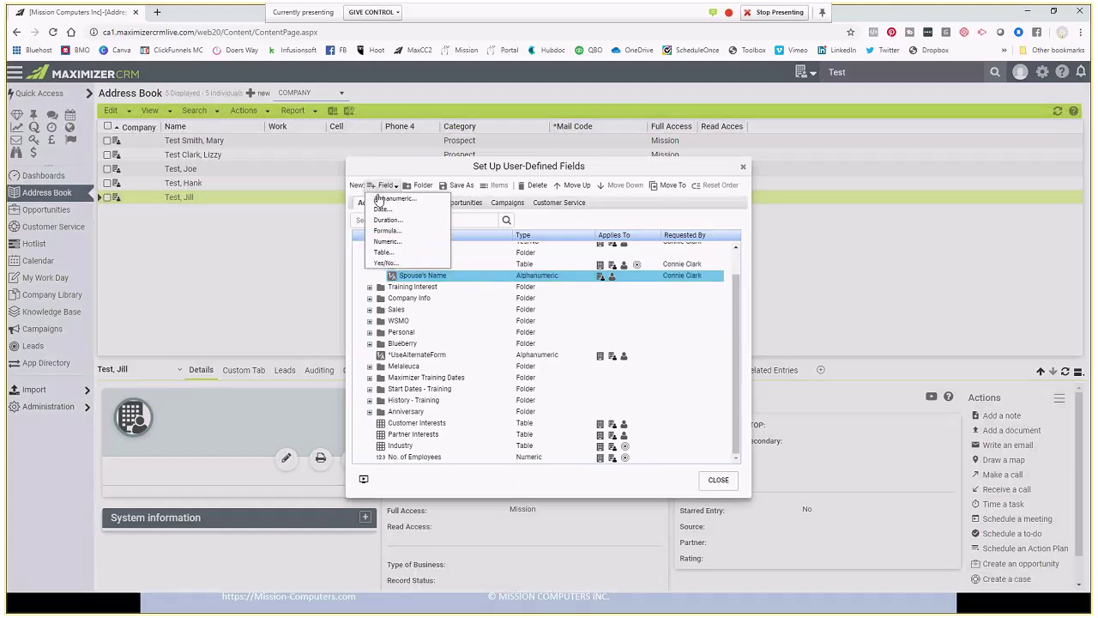
click(401, 211)
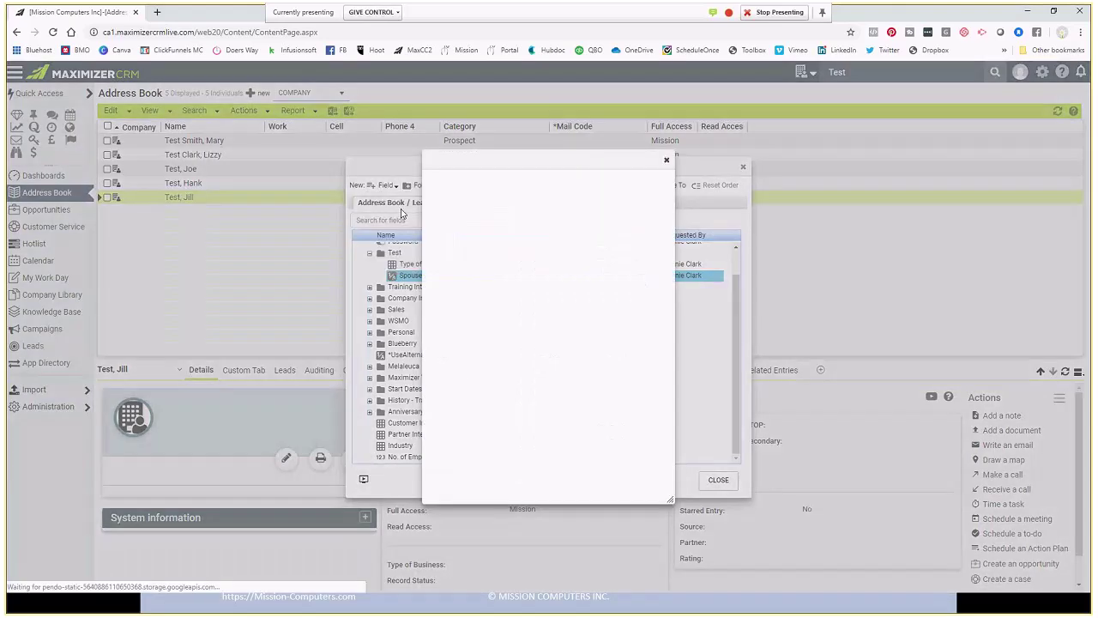
text(Birthdate)
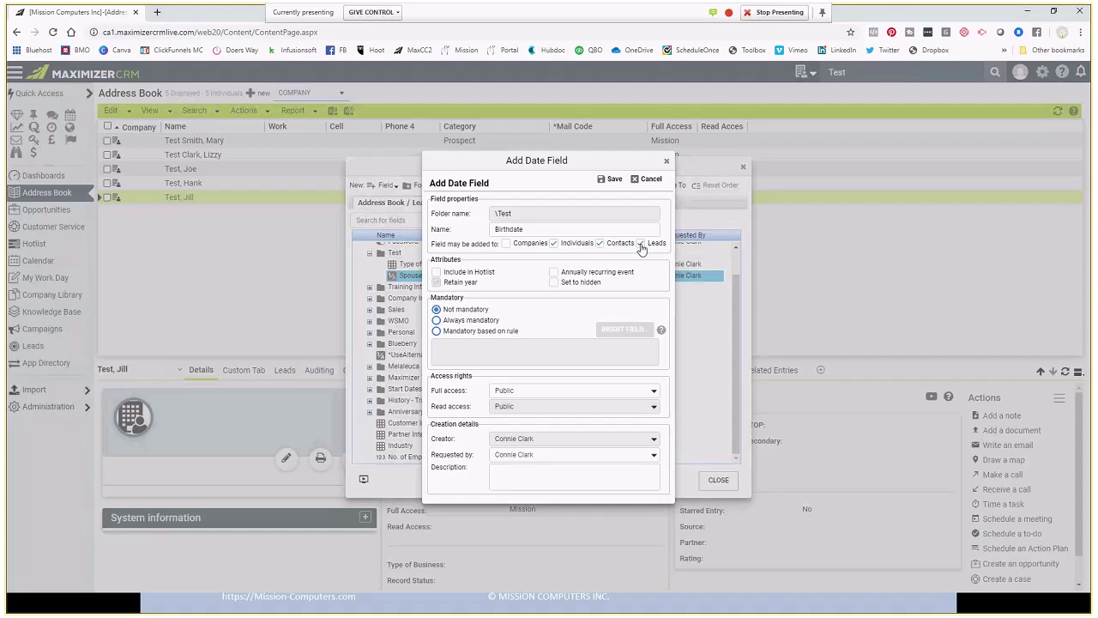
click(641, 244)
- Try the Include in Hotlist and Annually recurring event attributes on the Birthdate field, clearing both again
click(436, 273)
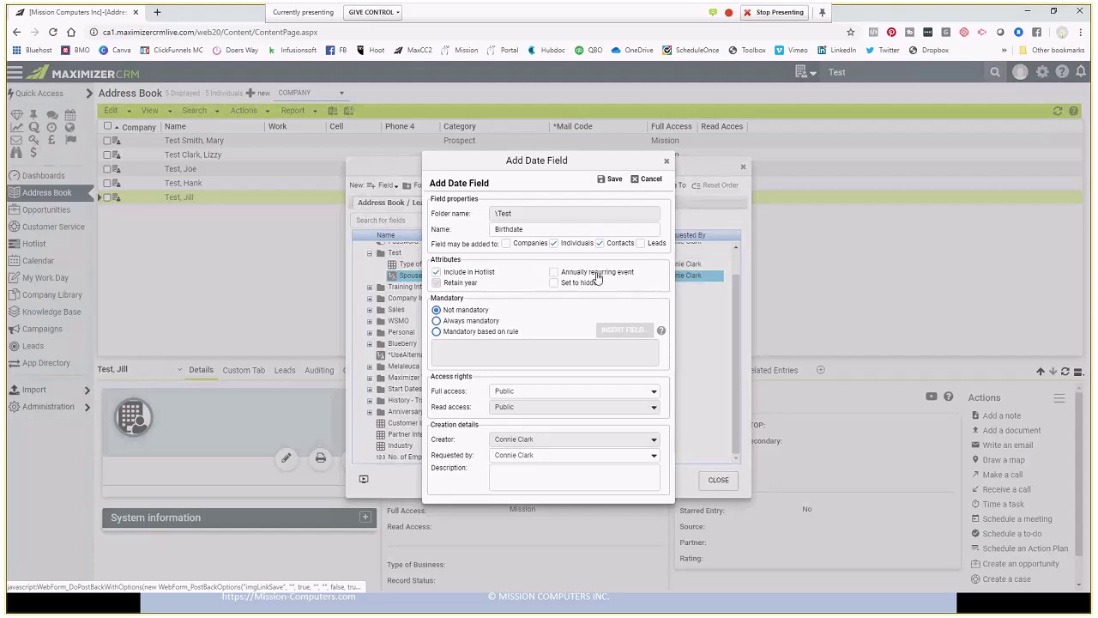
click(555, 273)
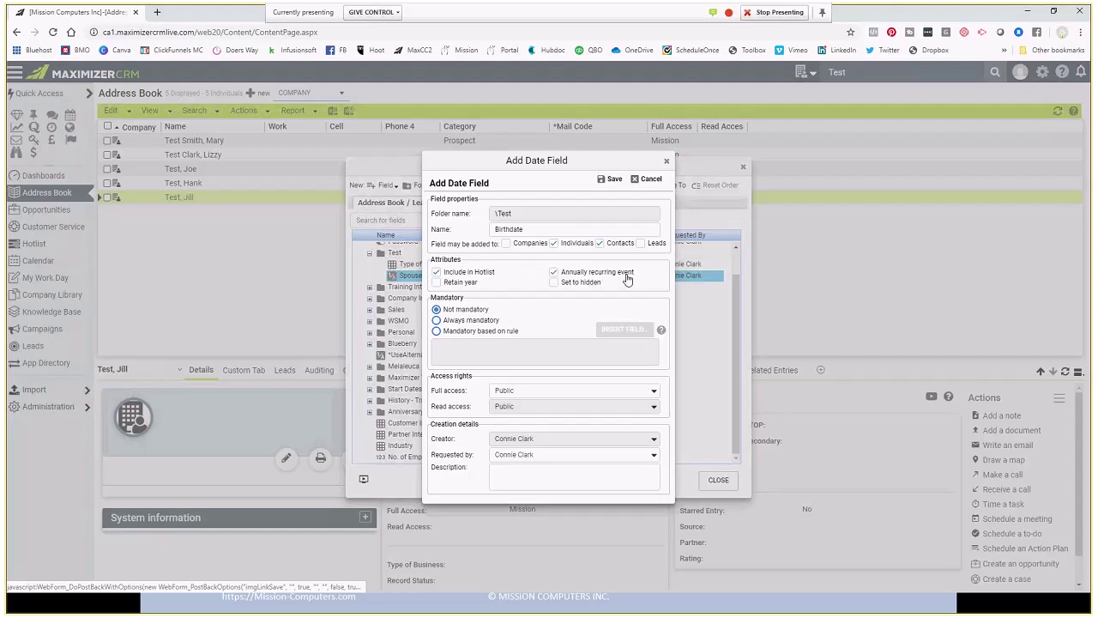
click(437, 273)
click(554, 273)
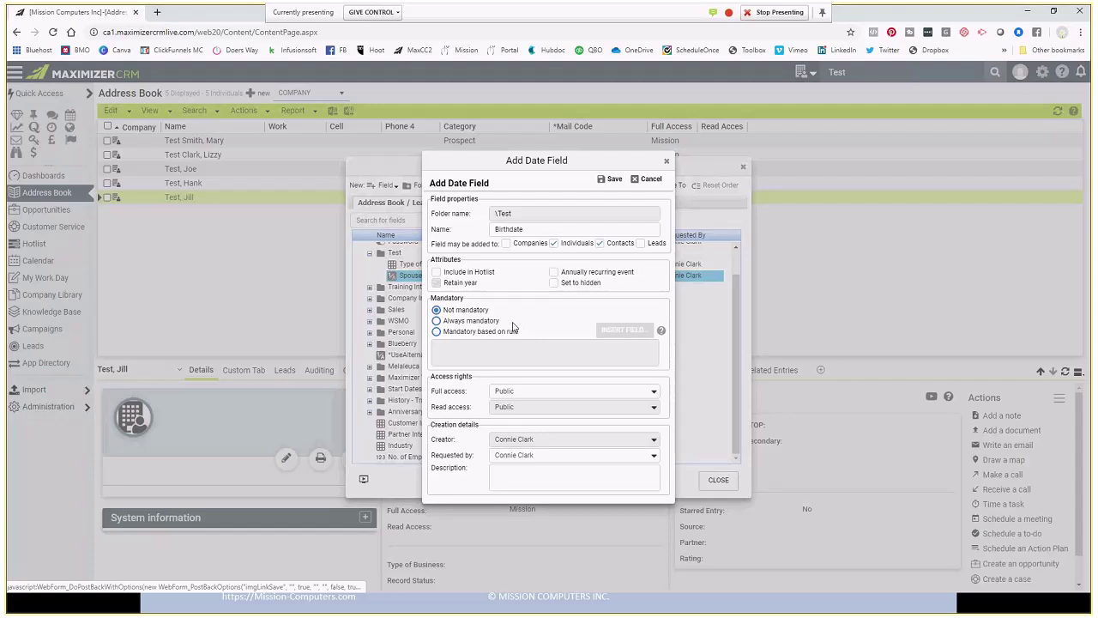
- Save the Birthdate date field
click(614, 182)
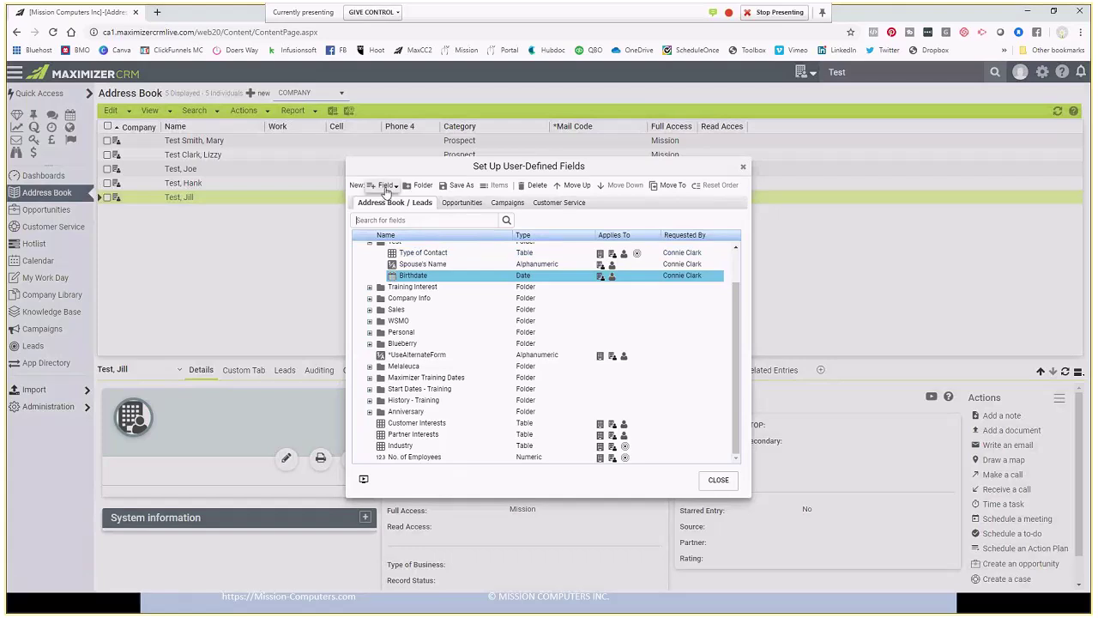
click(386, 187)
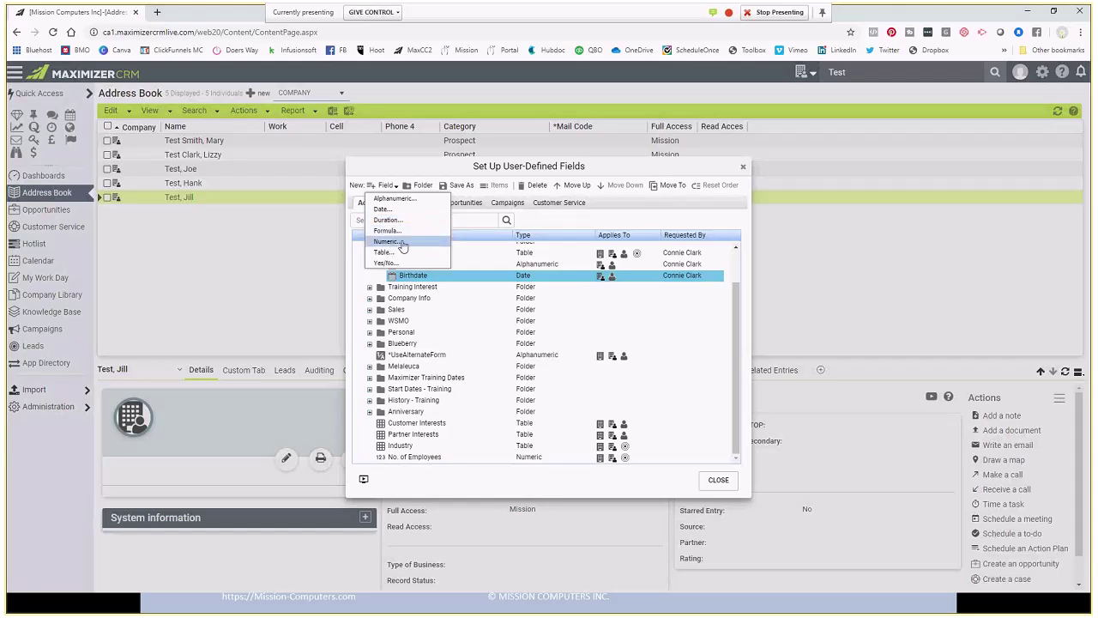
click(395, 244)
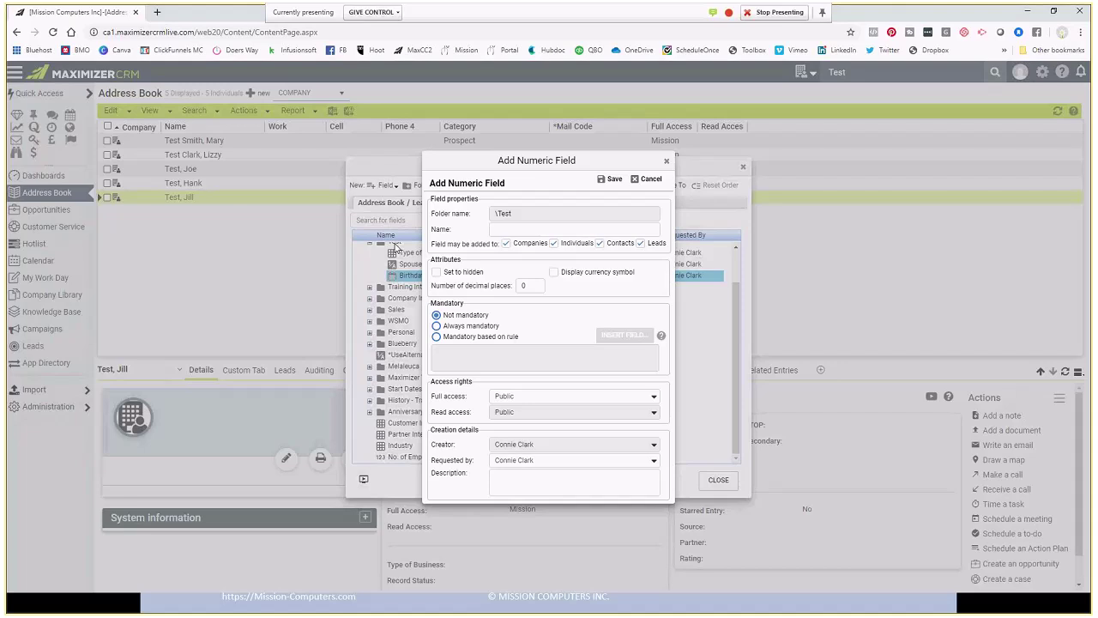
click(508, 228)
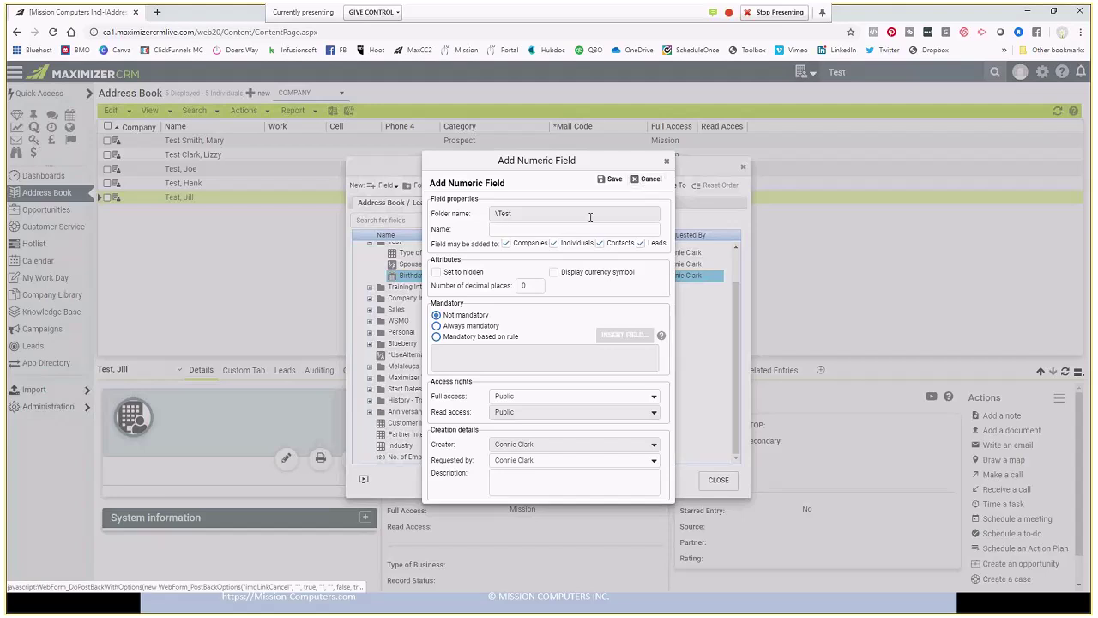
click(651, 180)
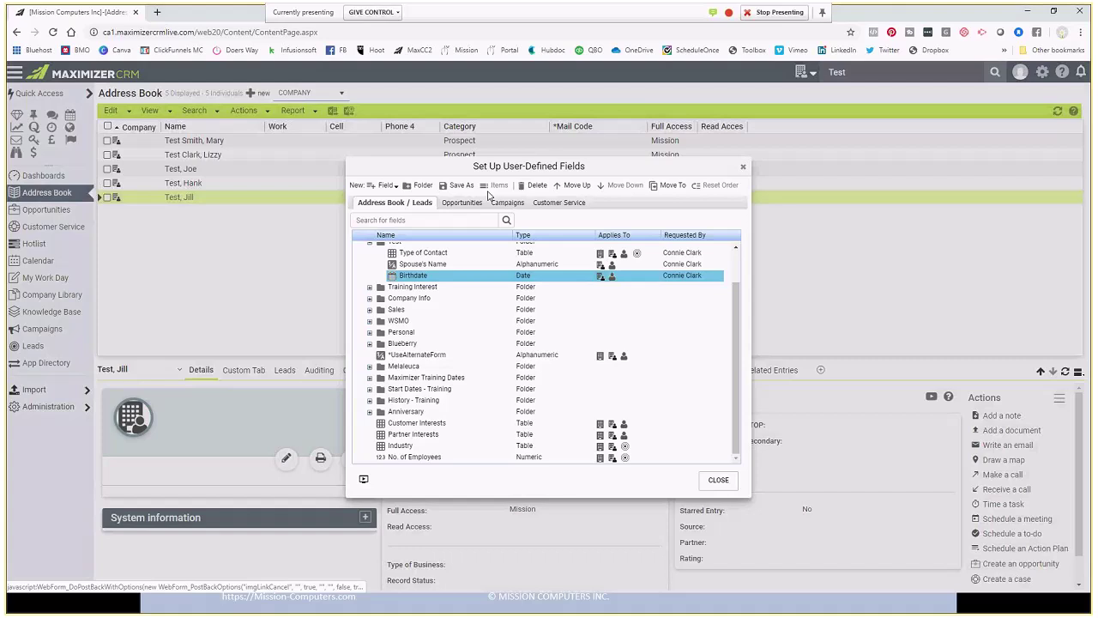
- Create and save a Yes/No field named Red Flag in the Test folder
click(384, 185)
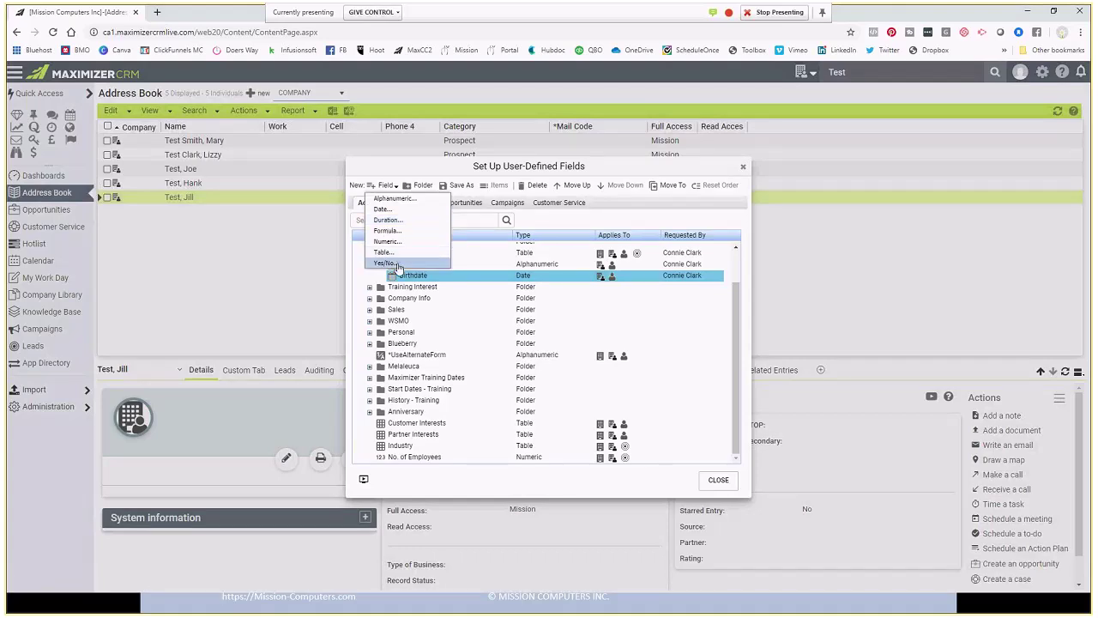
click(391, 263)
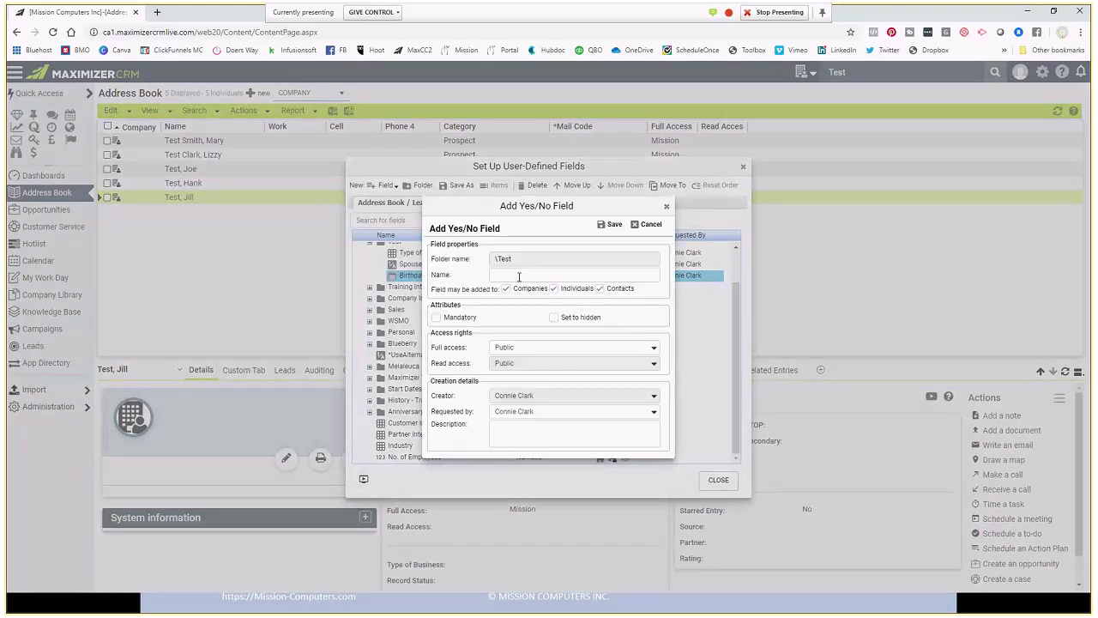
text(Red Flag)
click(614, 225)
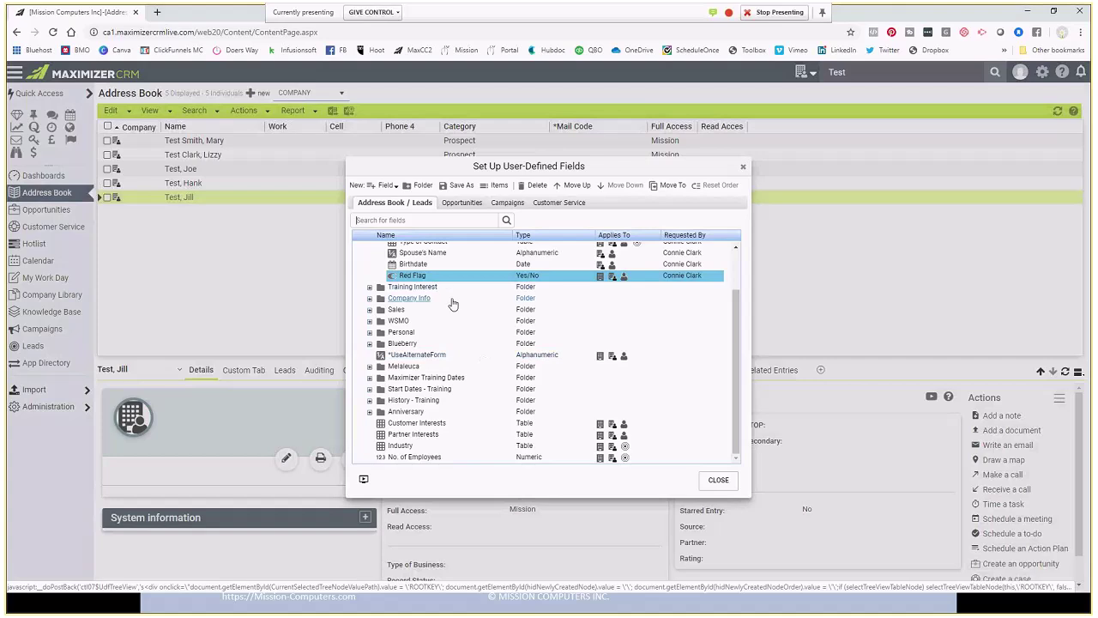
- Start a new alphanumeric field named Occupation at the root level of the field tree, excluding Companies
scroll(446, 309, up, 2)
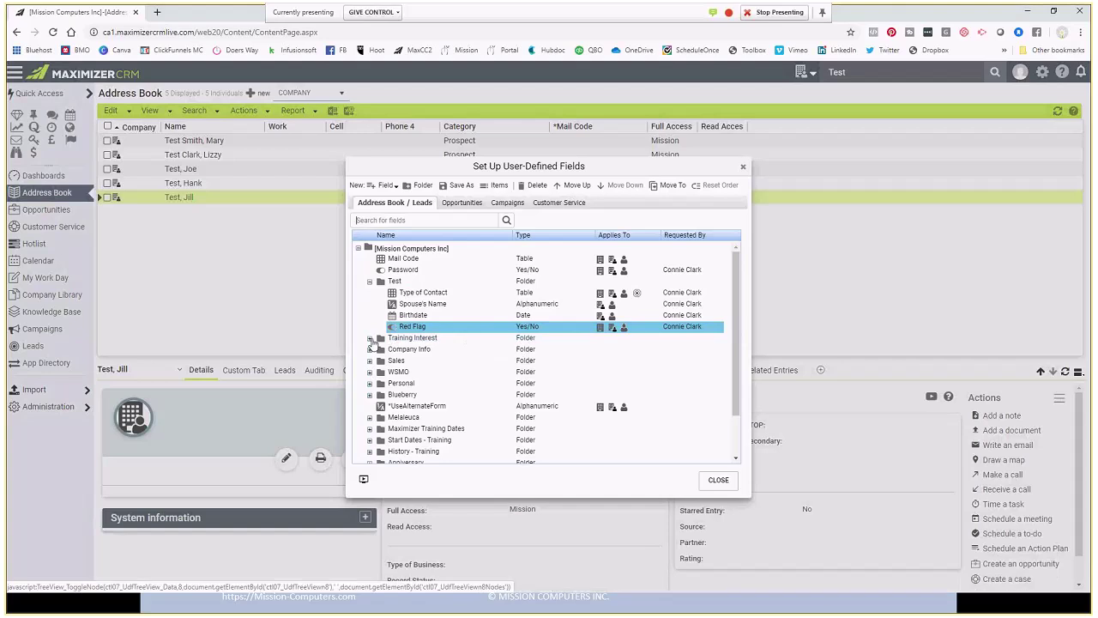
click(427, 249)
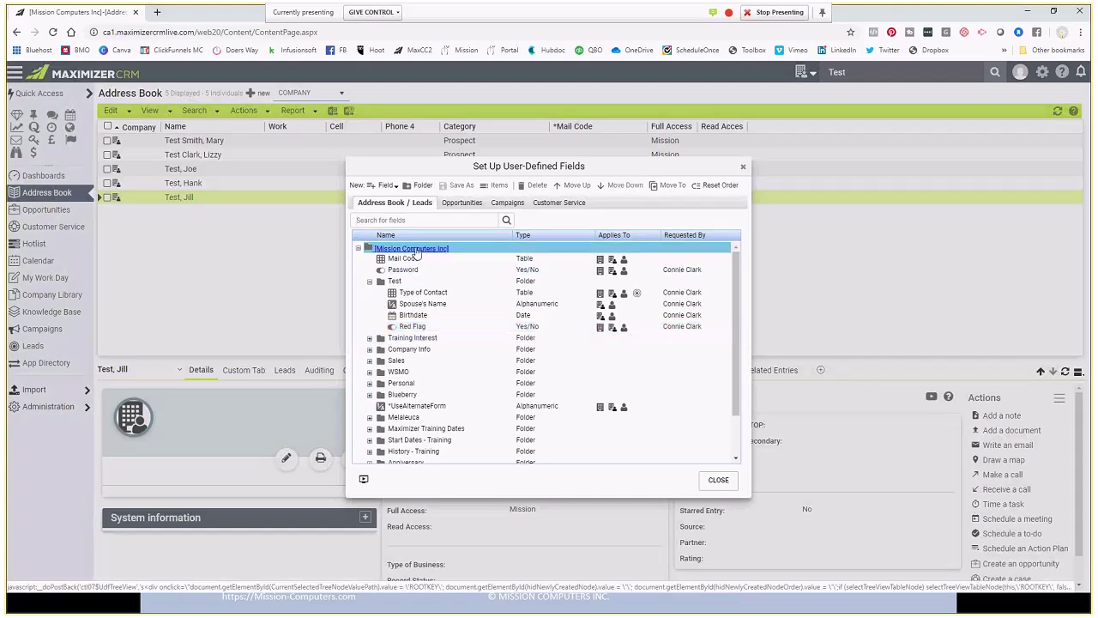
click(387, 185)
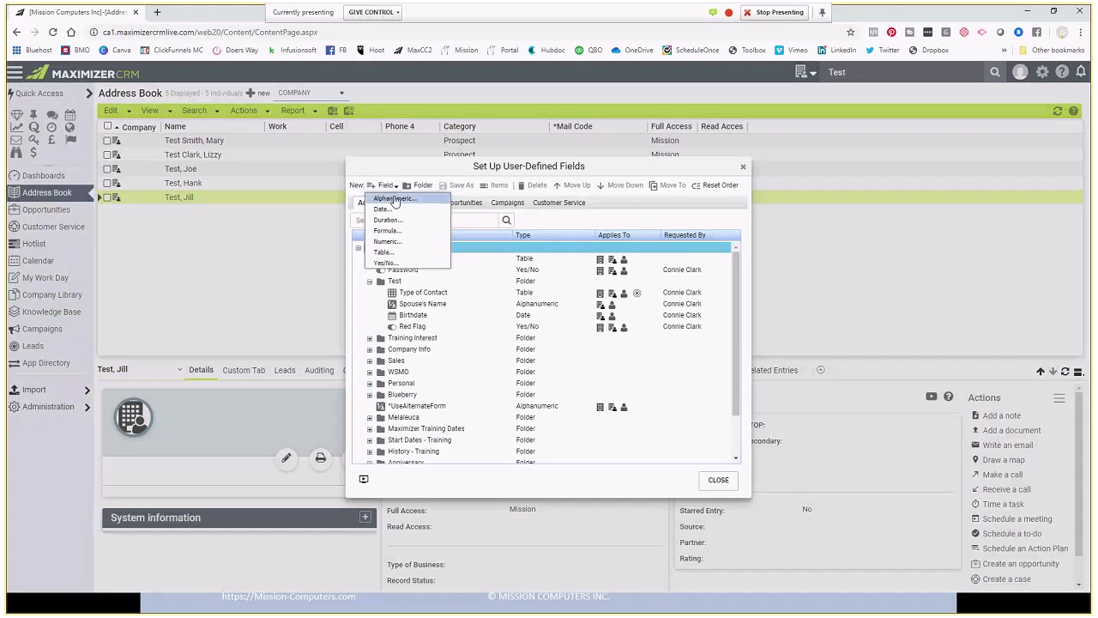
click(395, 199)
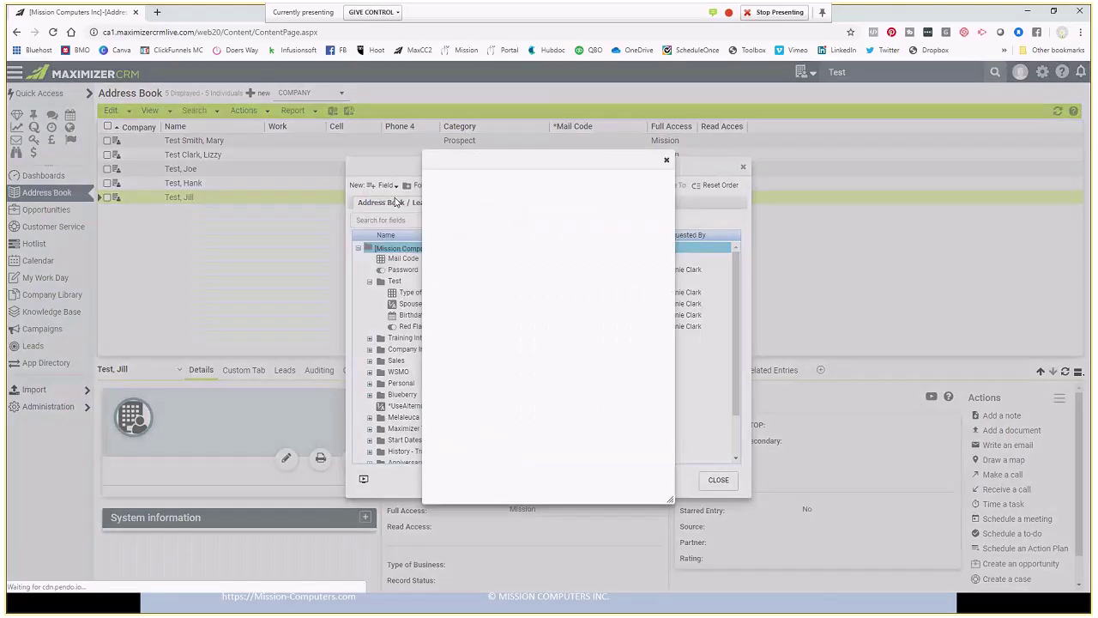
text(Occupa)
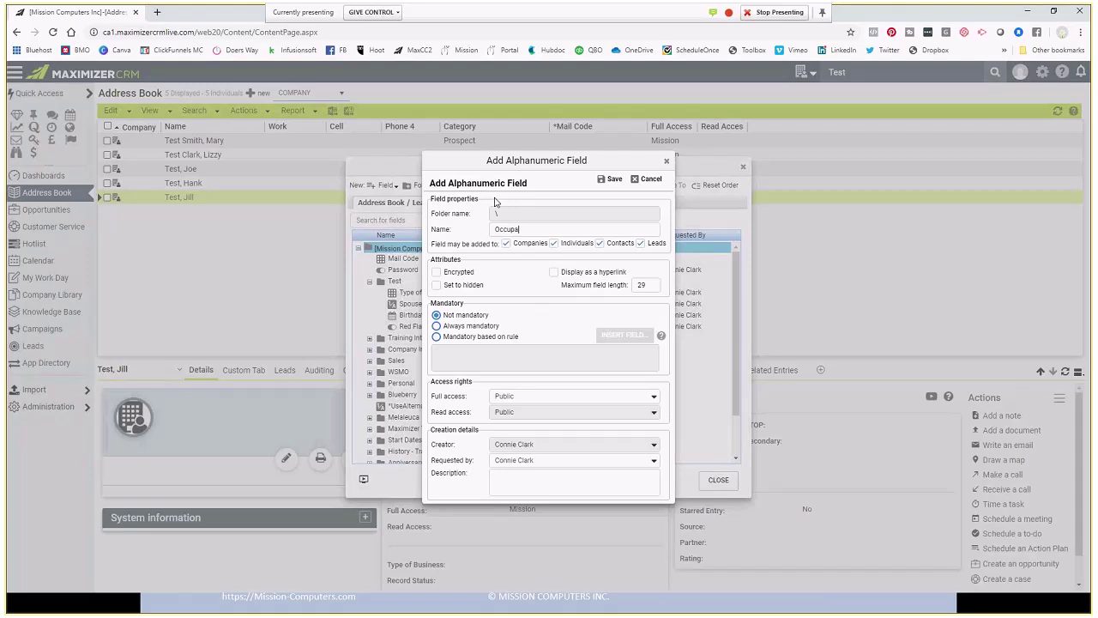
text(tion)
click(518, 245)
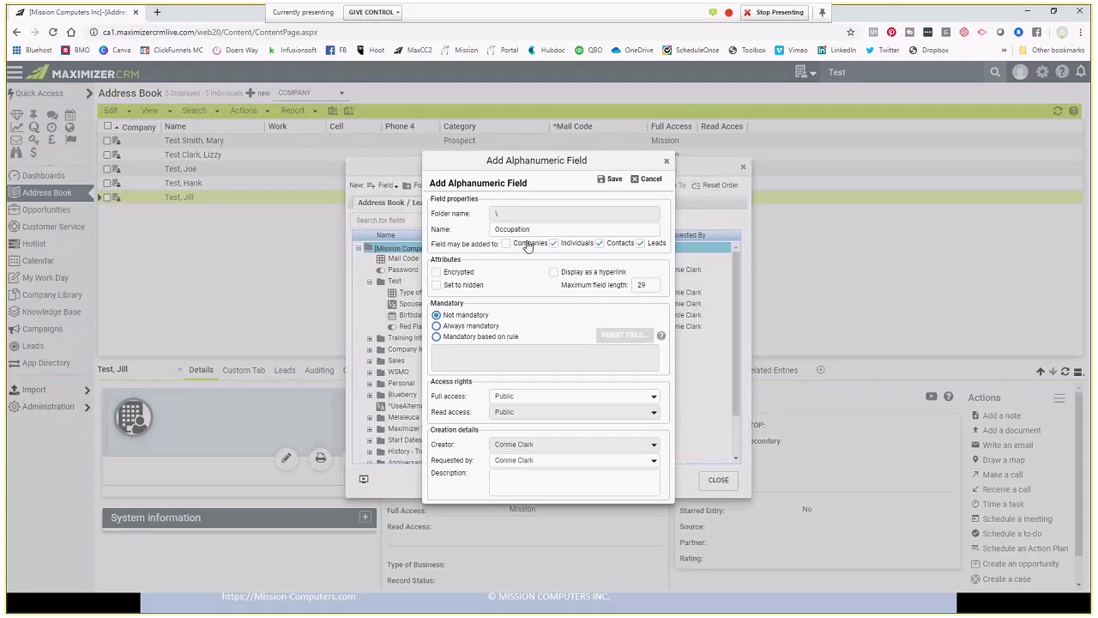
- Set the Occupation field's maximum length to 100 and save the field
double_click(633, 285)
click(660, 289)
key(BackSpace)
key(BackSpace)
text(100)
click(613, 180)
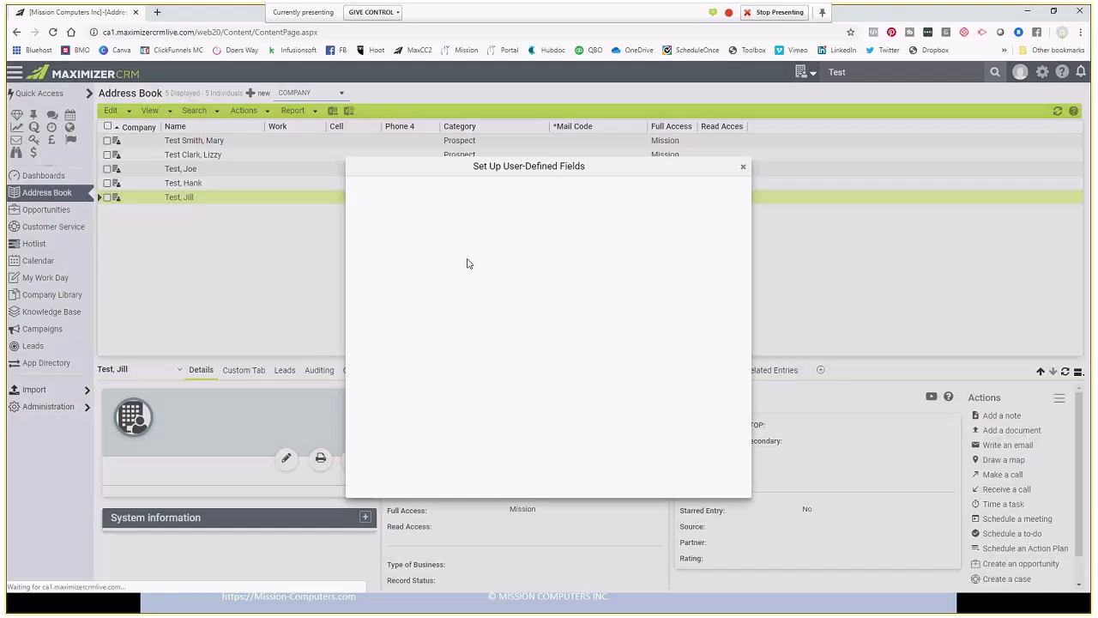
- Move the Occupation field into the Test folder and expand that folder
scroll(461, 292, up, 1)
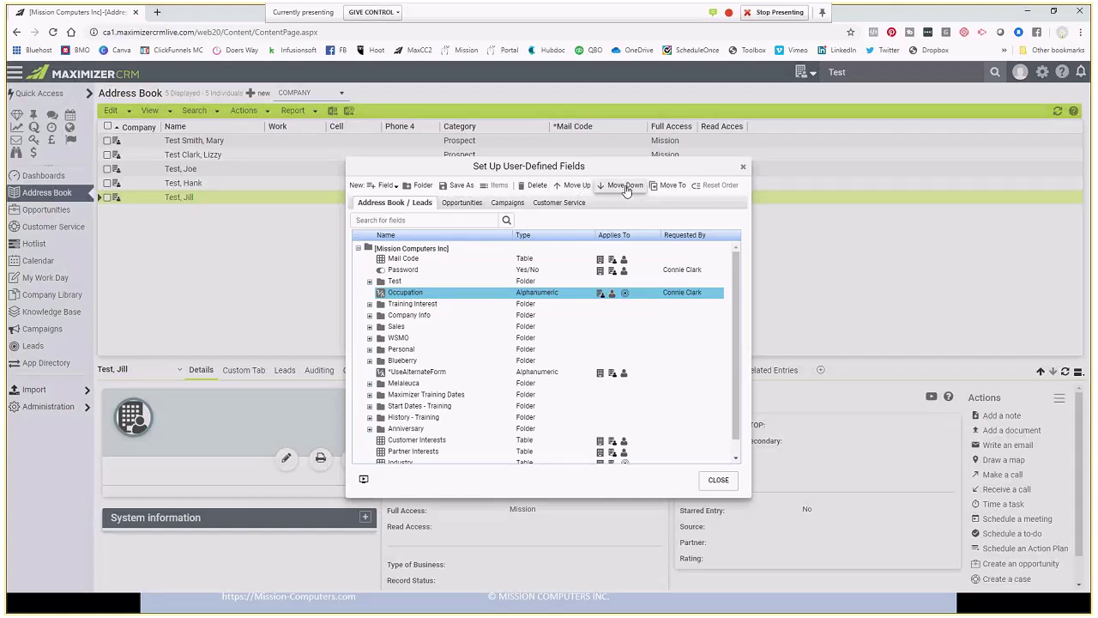
click(672, 187)
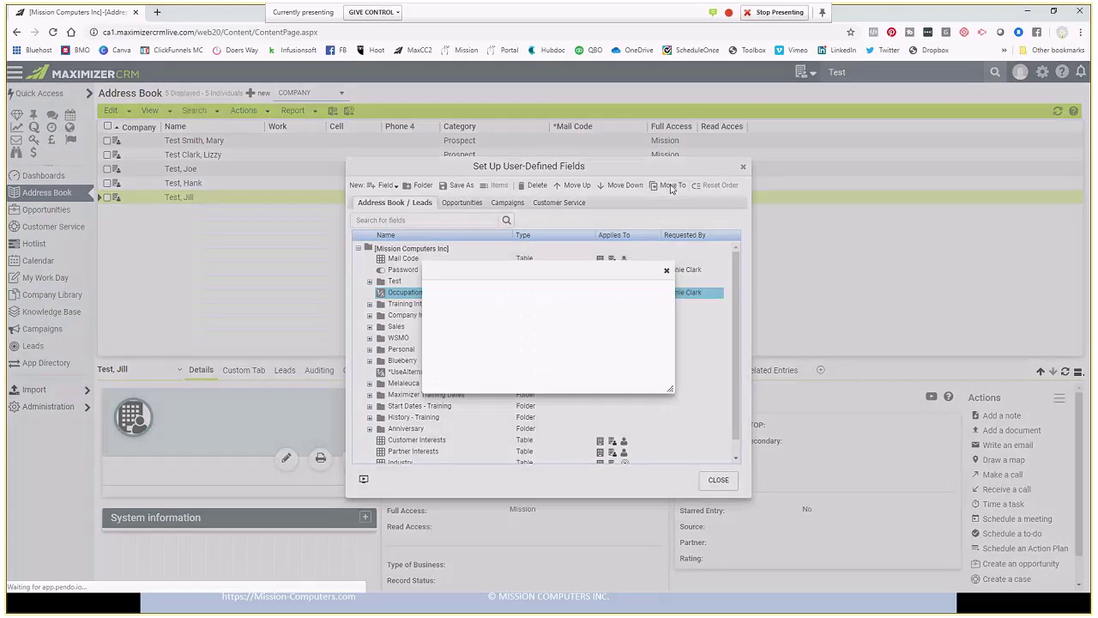
click(553, 350)
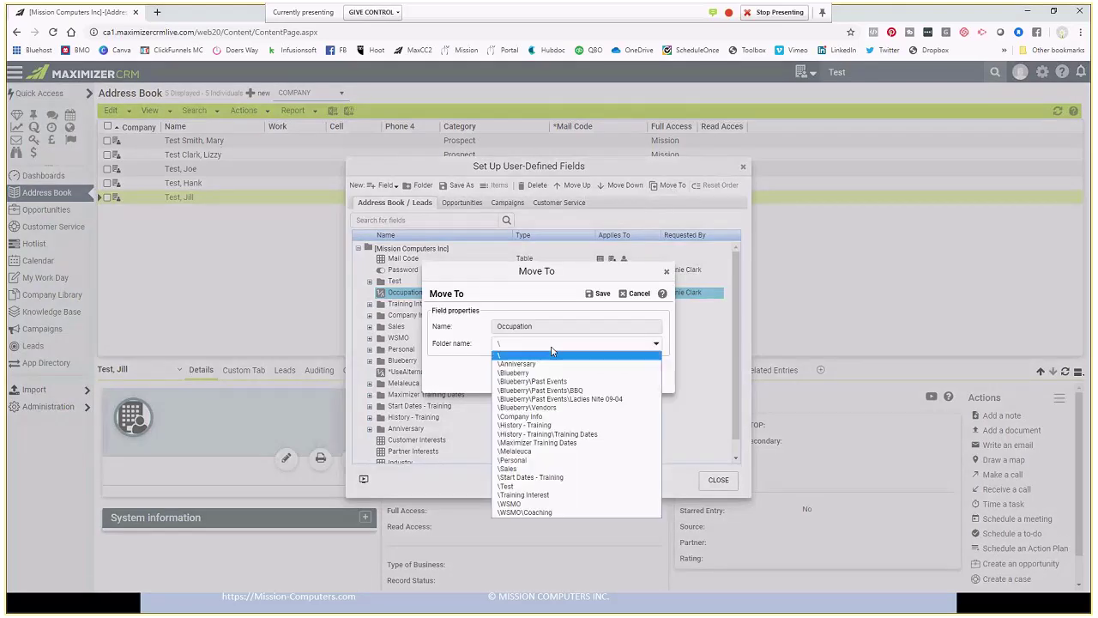
click(554, 350)
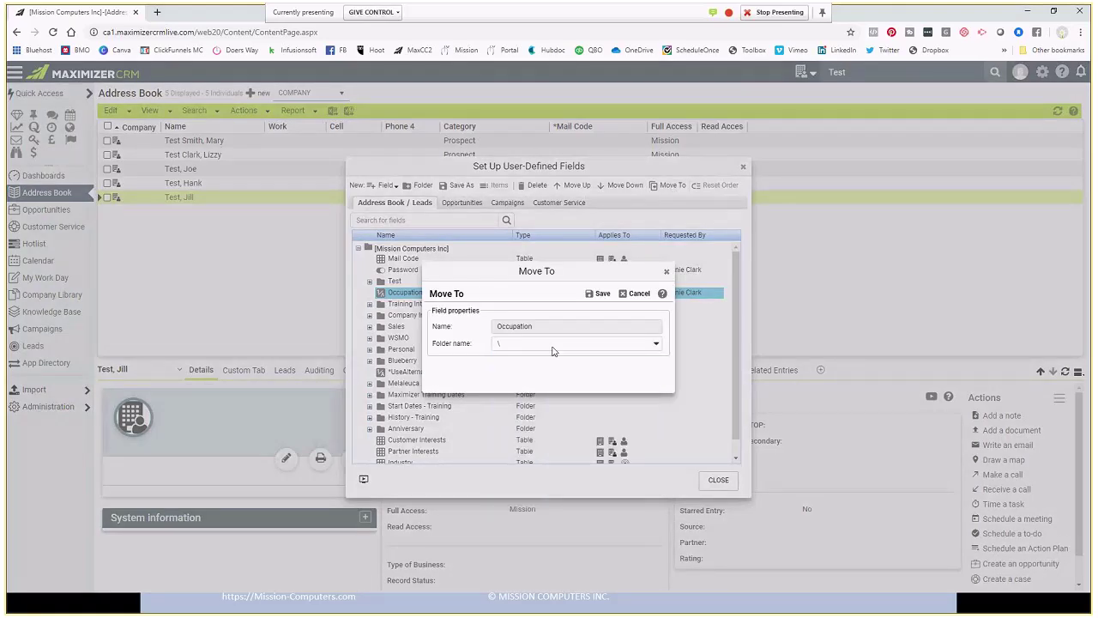
click(554, 350)
click(548, 487)
click(603, 294)
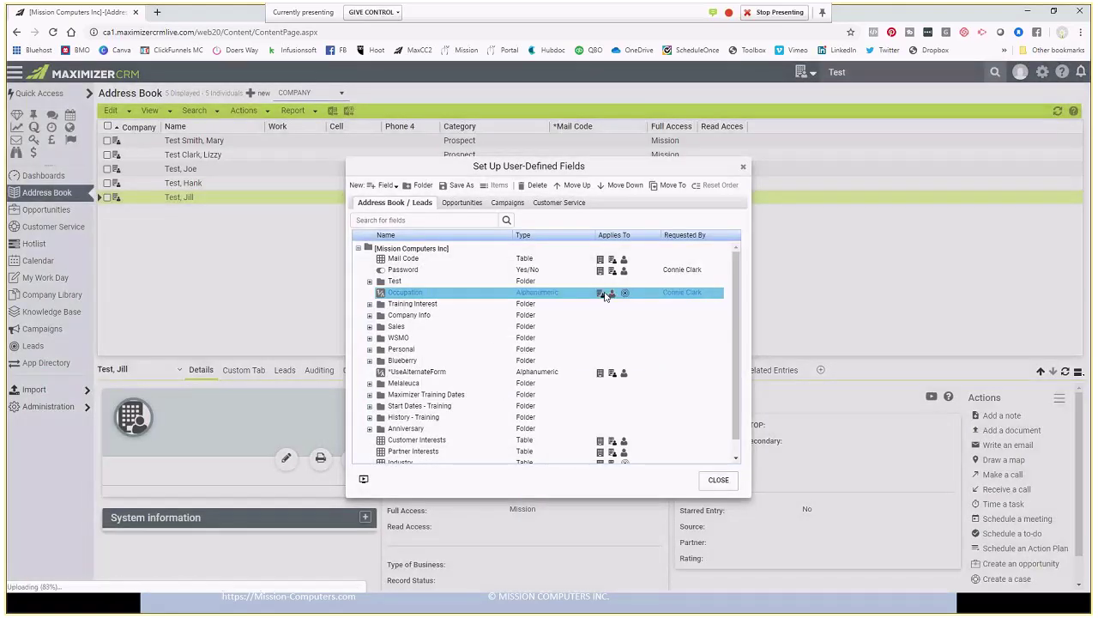
click(395, 284)
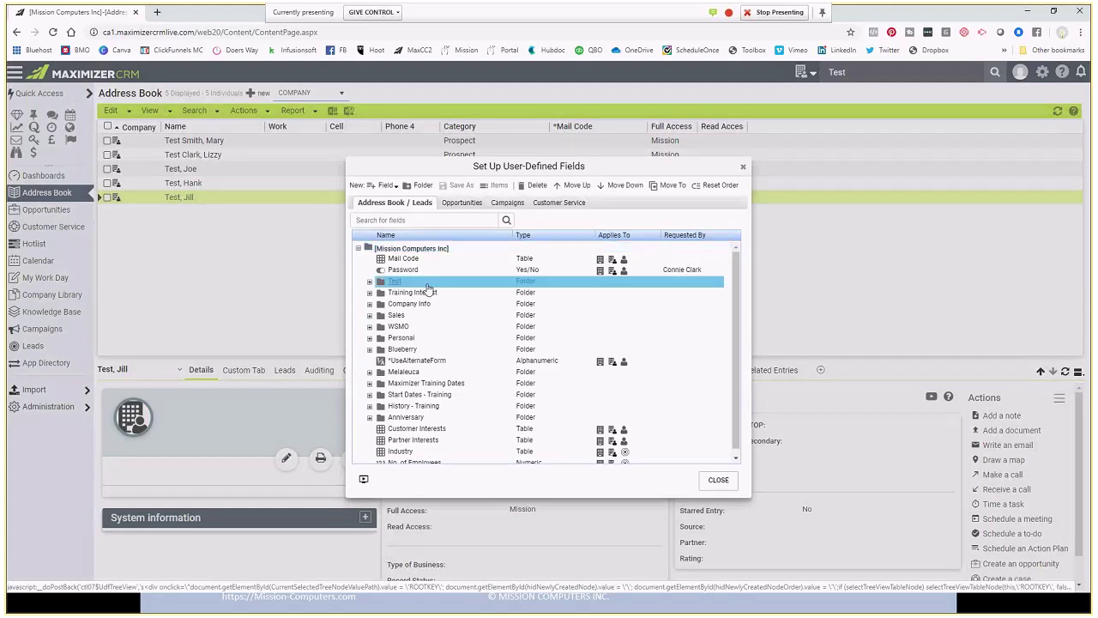
click(370, 284)
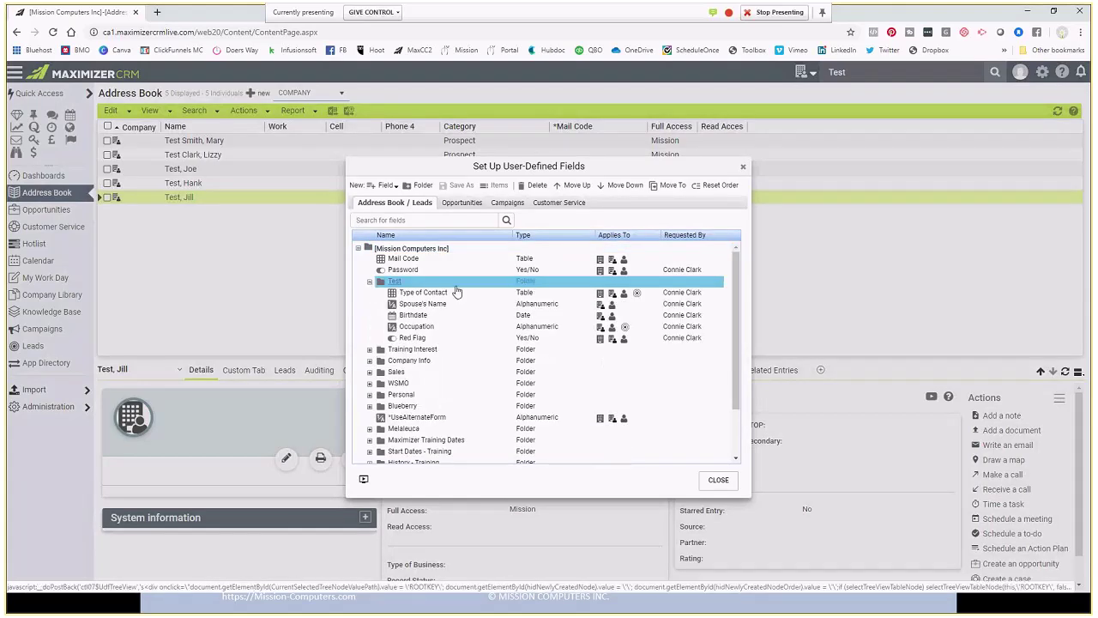
- Permanently delete the Occupation field from the Test folder and expand the folder again
click(482, 327)
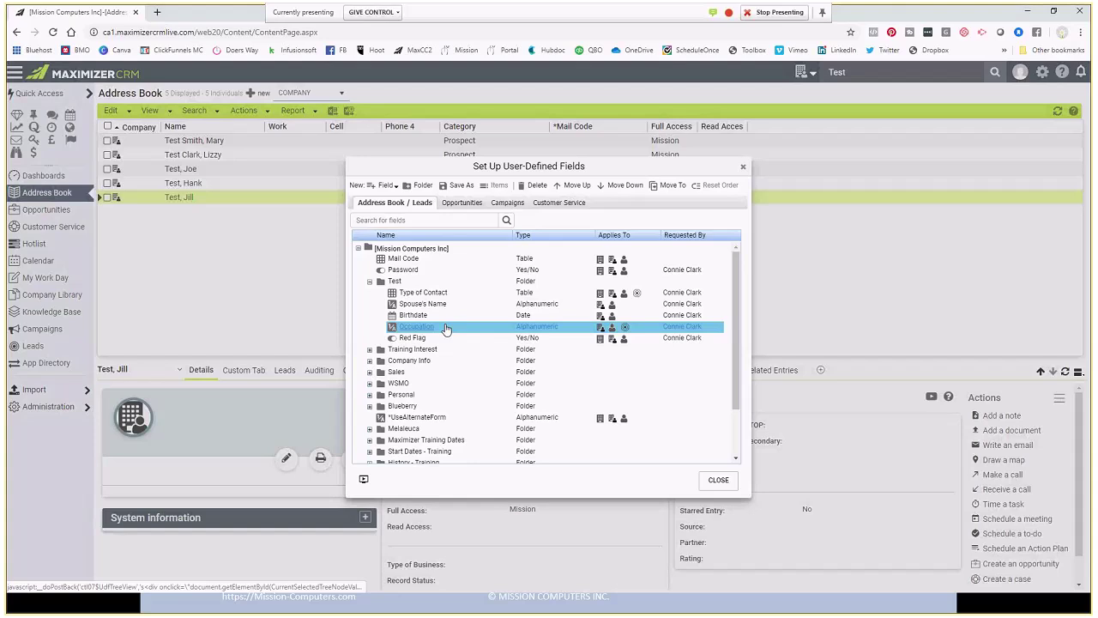
click(535, 187)
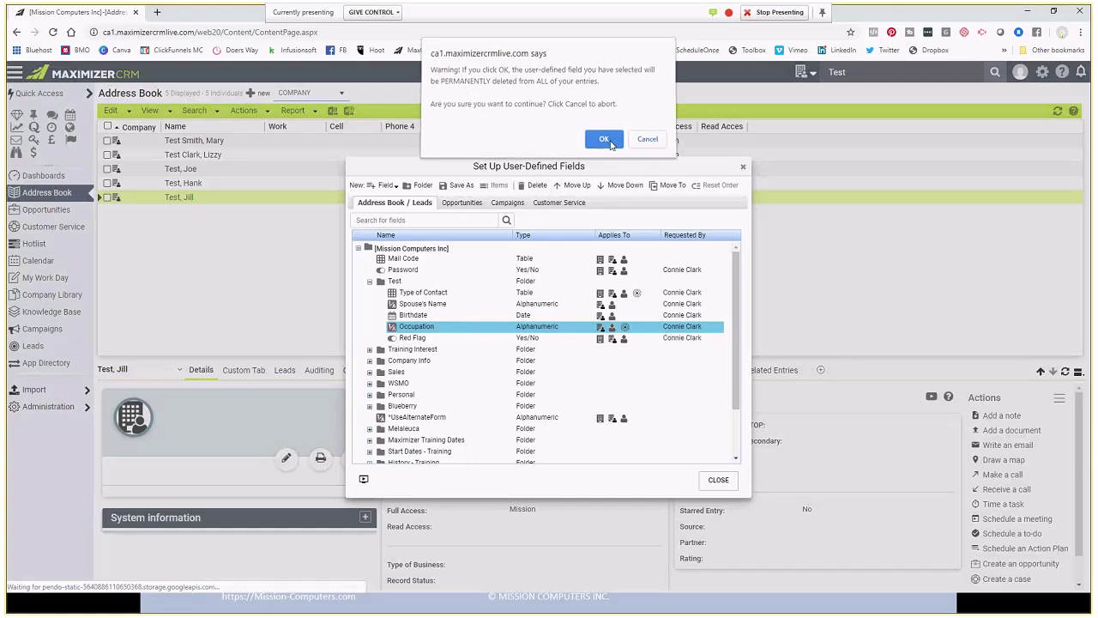
click(605, 142)
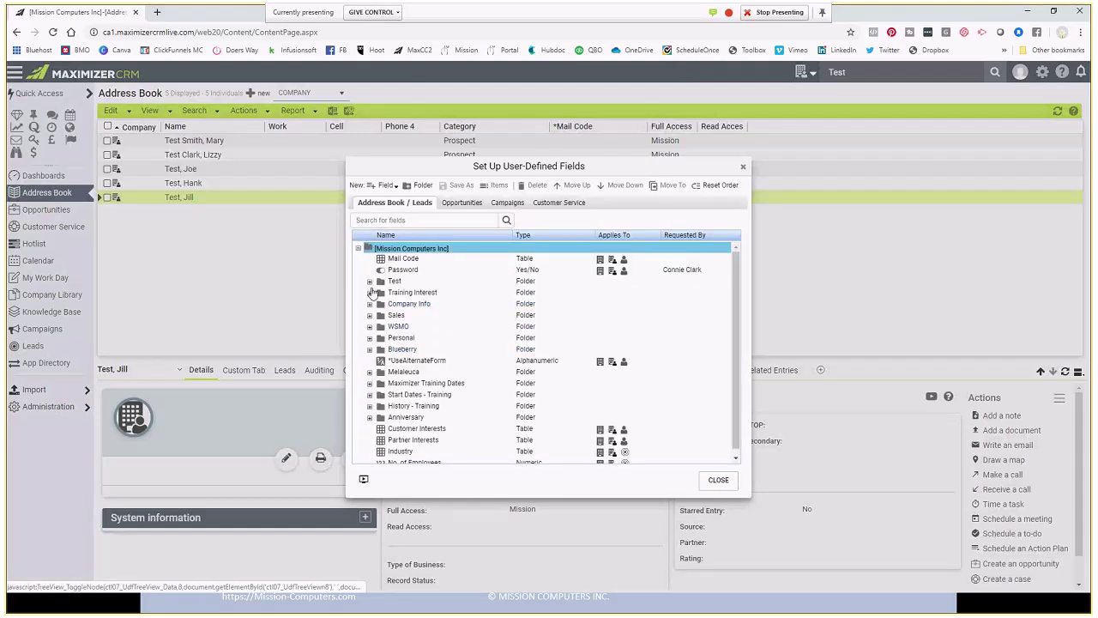
click(370, 283)
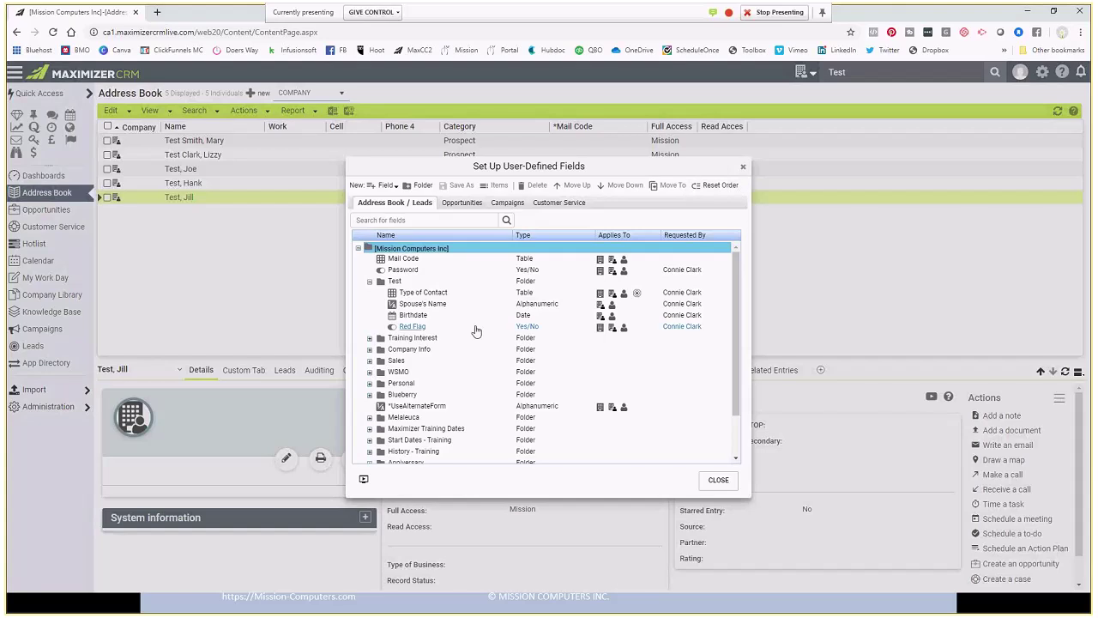
click(418, 285)
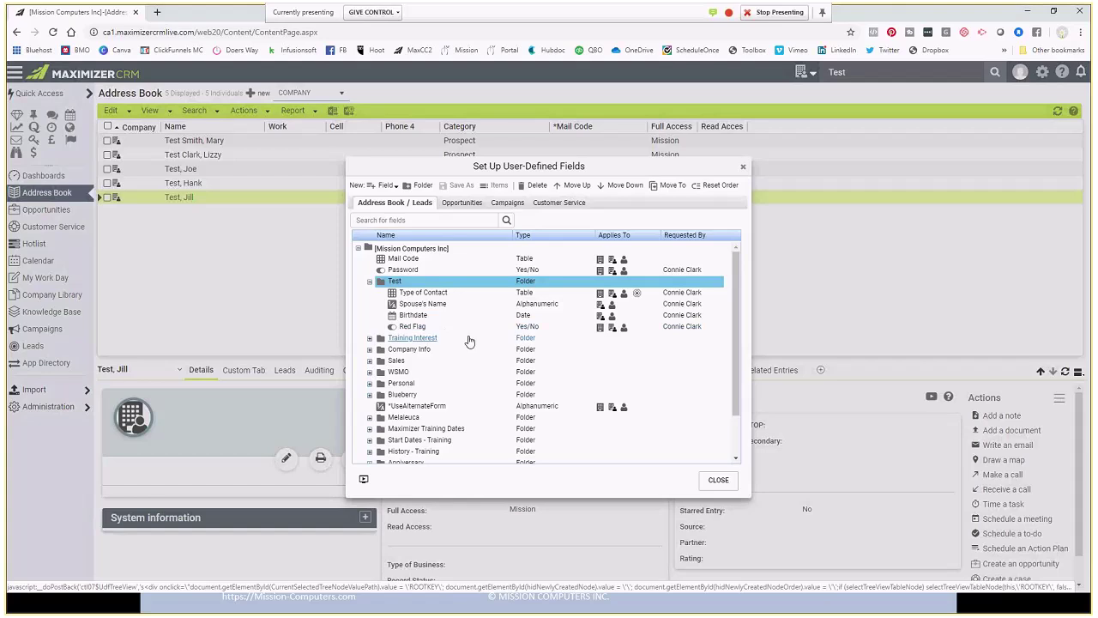
click(460, 249)
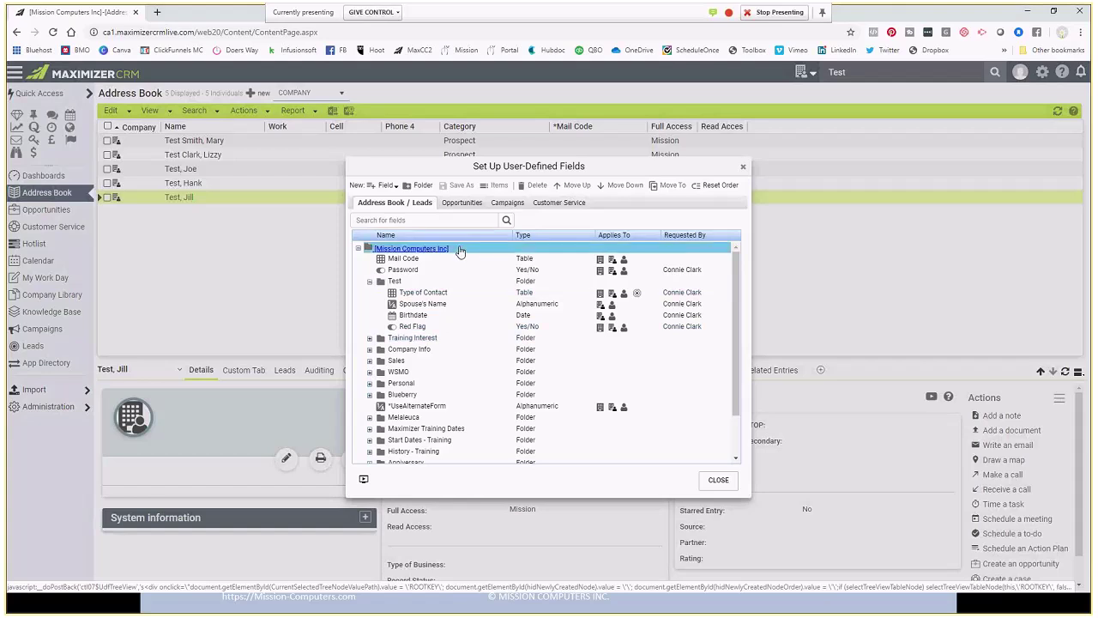
scroll(460, 373, down, 2)
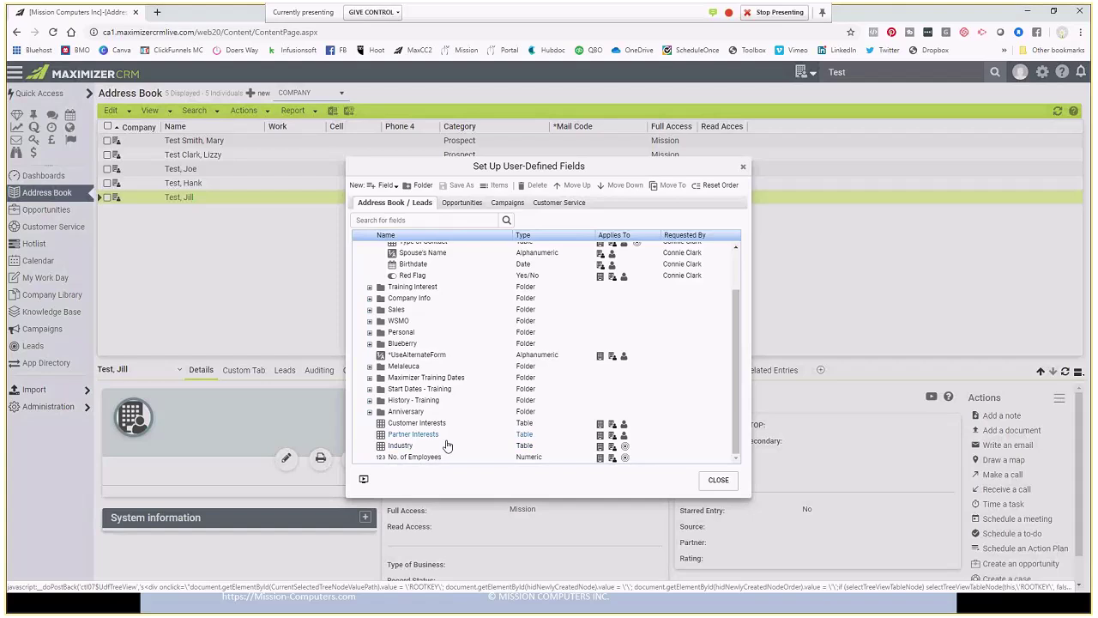
- Reset the sort order of the fields within the Test folder and expand the folder again
scroll(452, 395, up, 2)
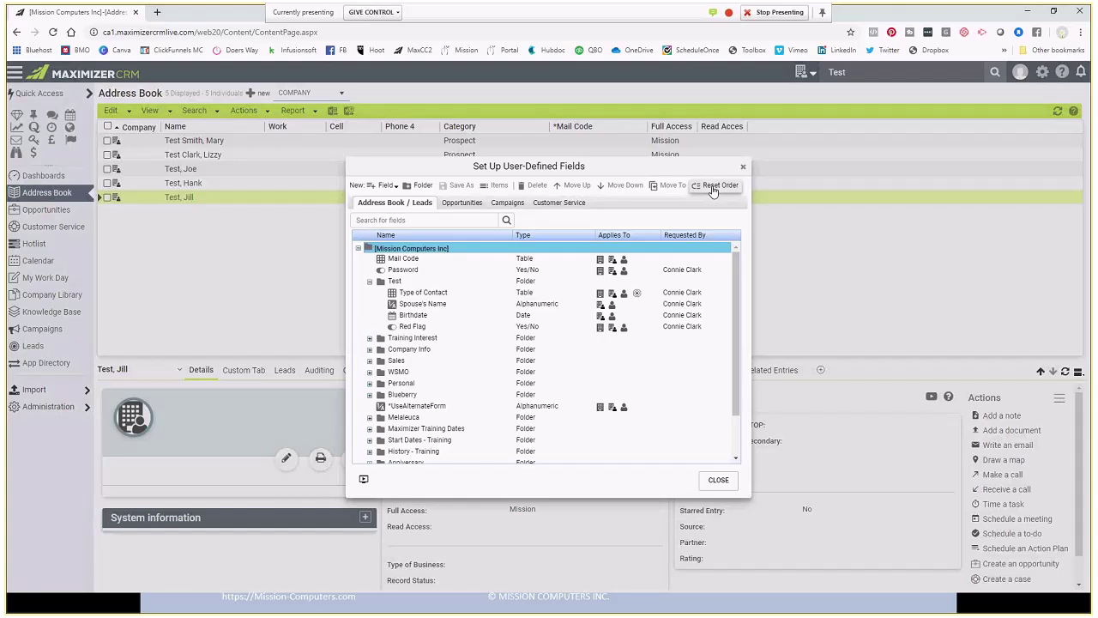
click(435, 284)
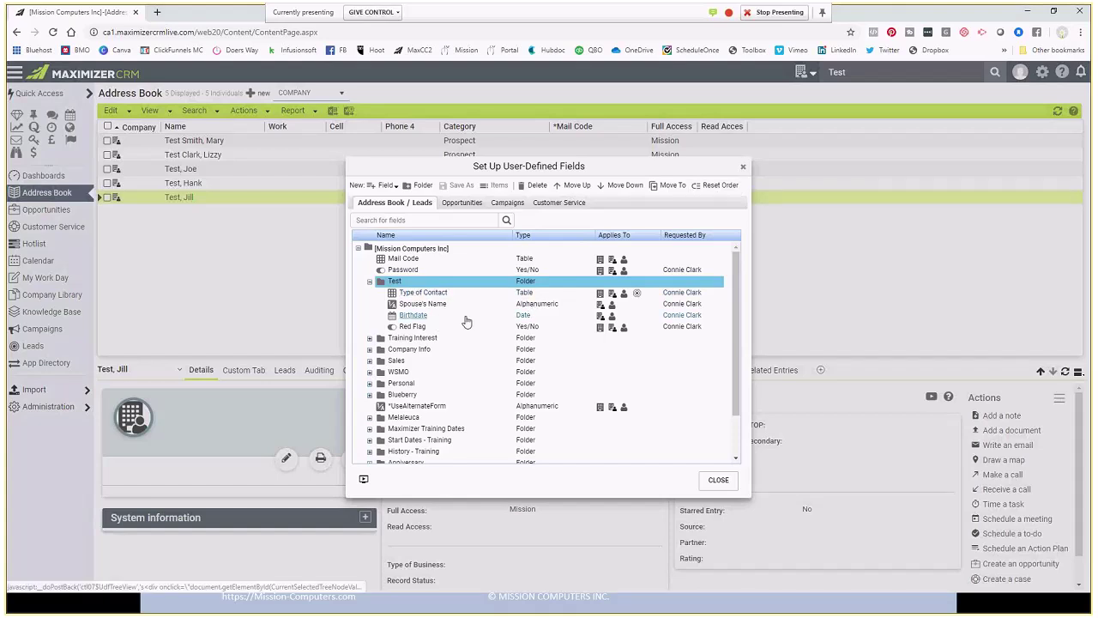
click(720, 187)
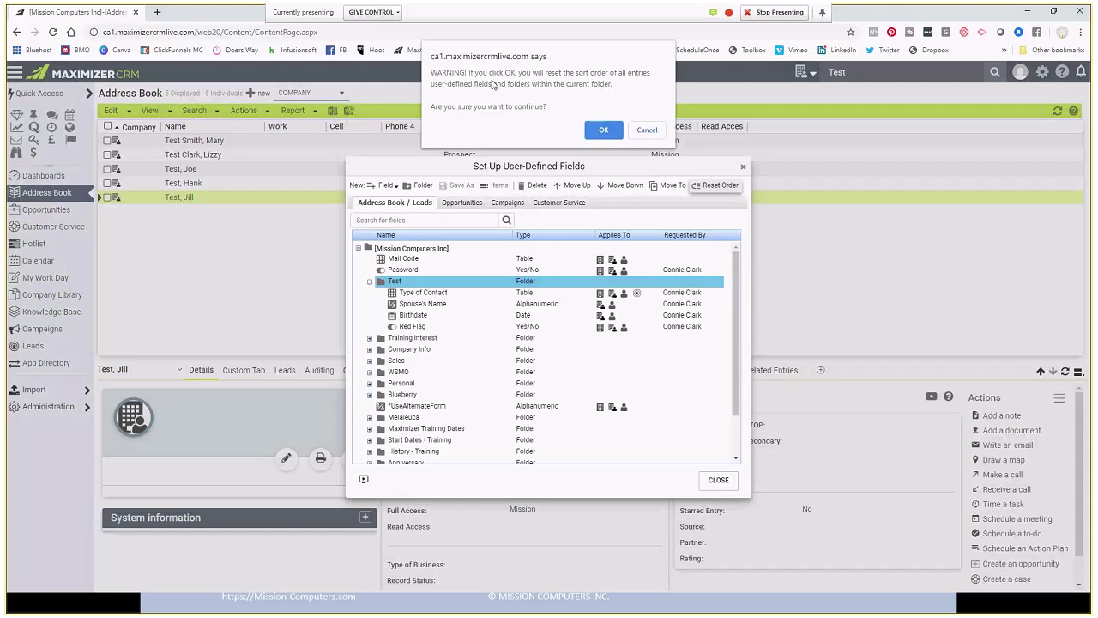
click(605, 131)
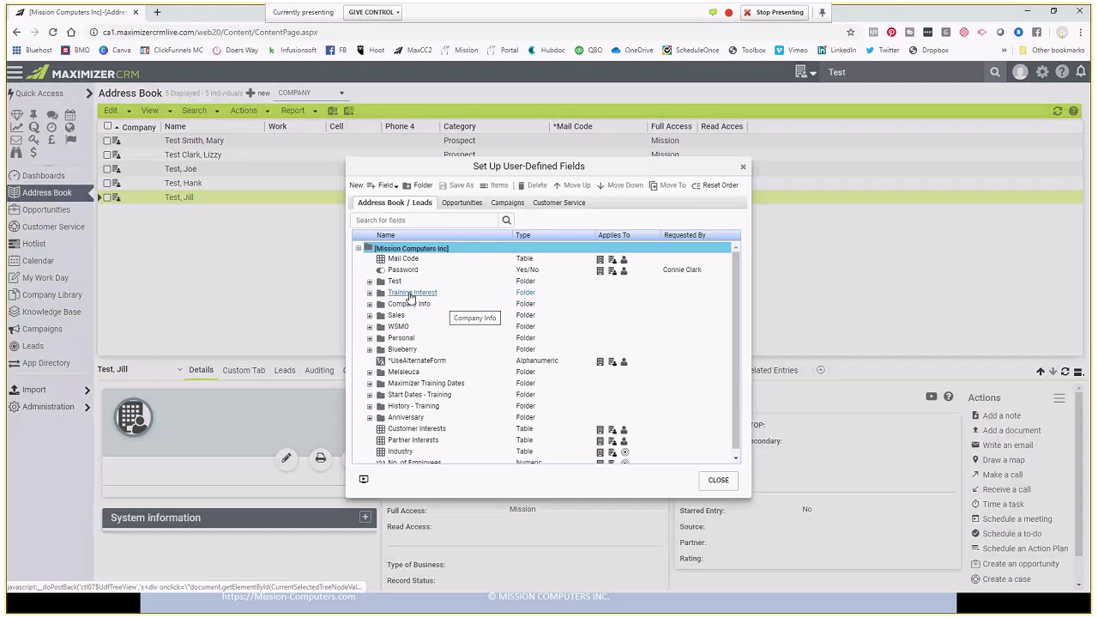
click(369, 282)
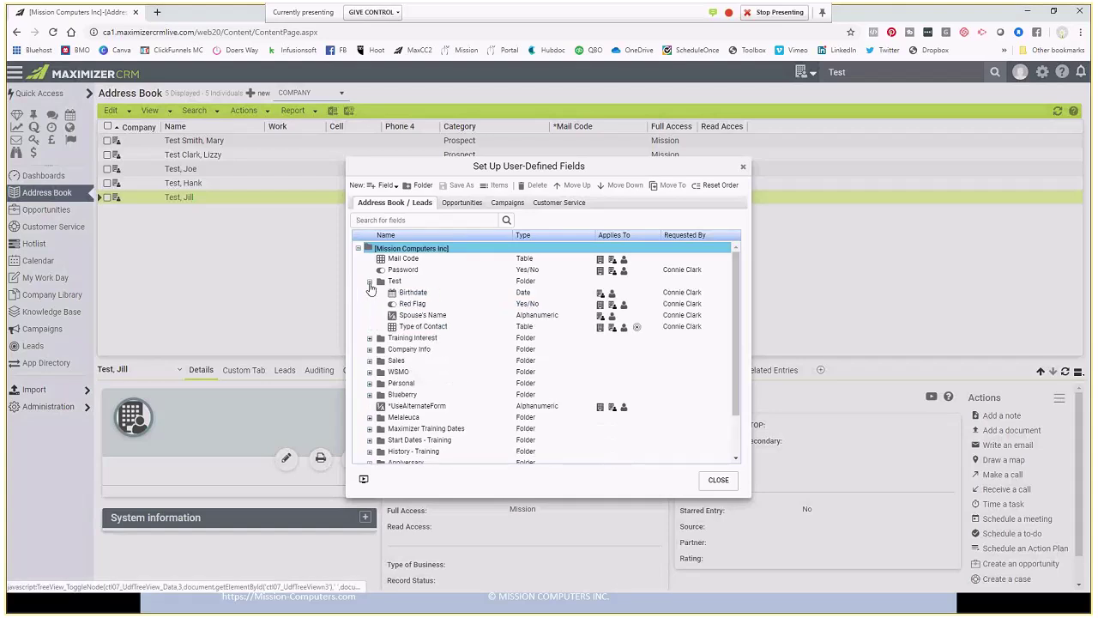
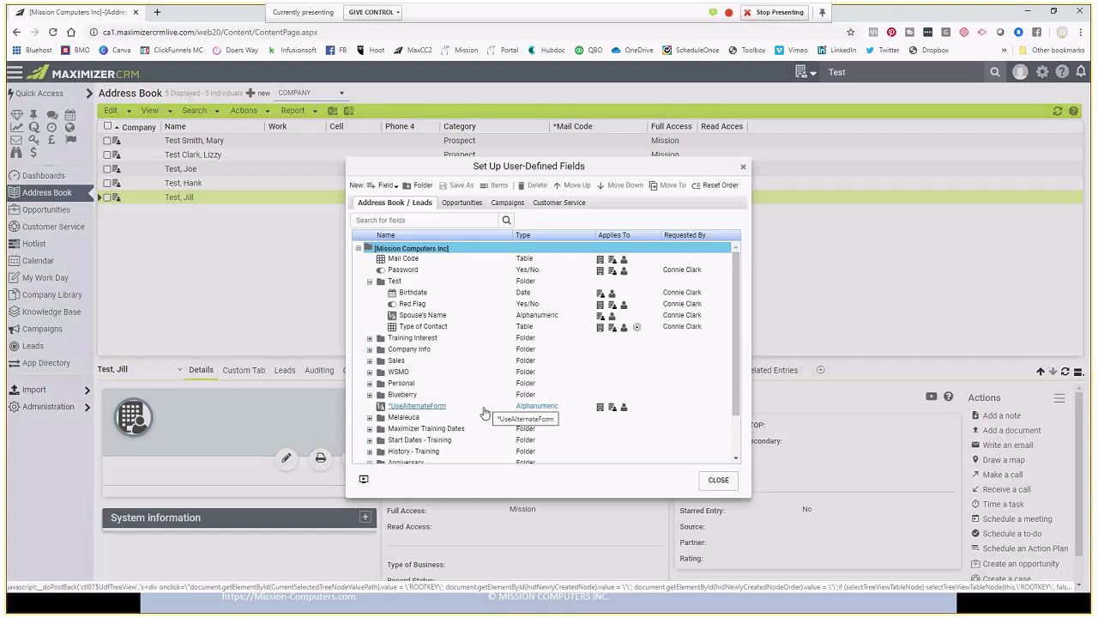
- Set the *UseAlternateForm alphanumeric field to hidden and save it
click(468, 409)
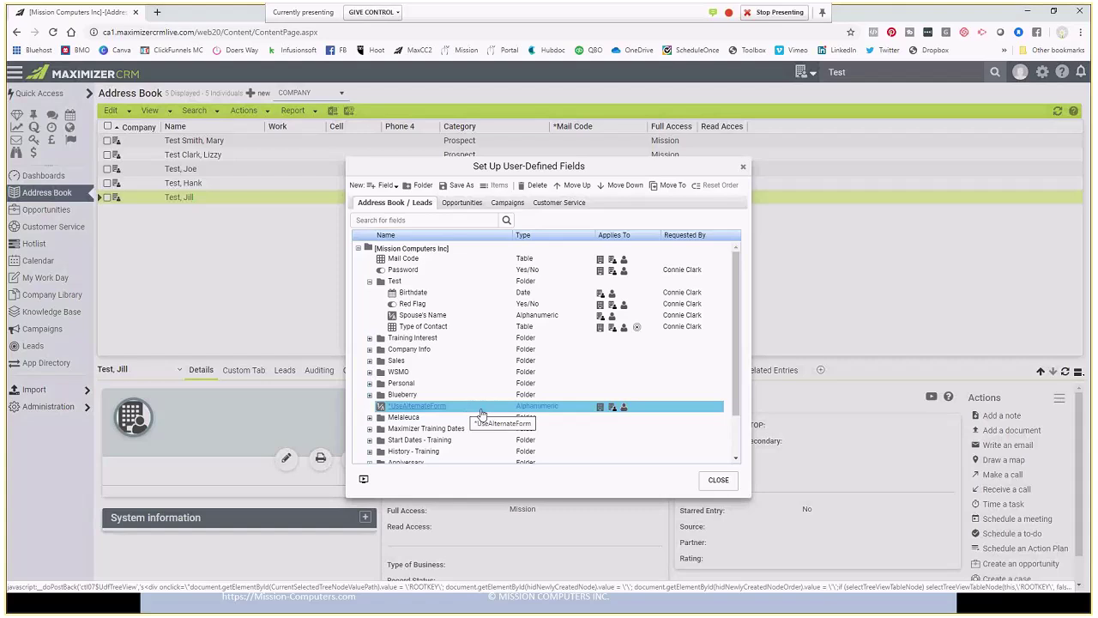
double_click(425, 410)
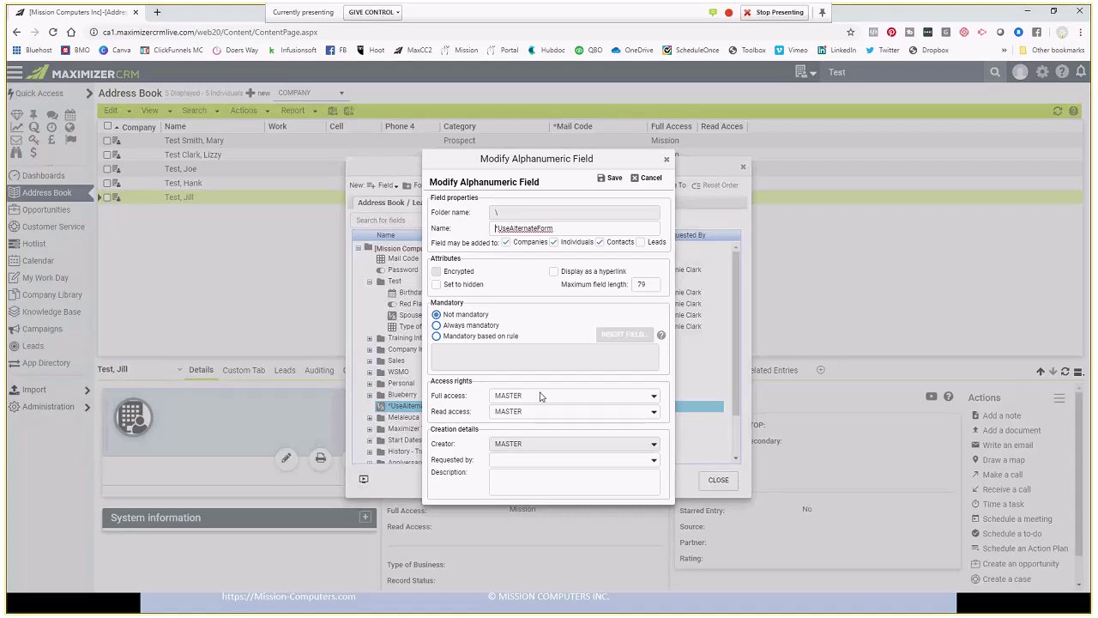
click(436, 284)
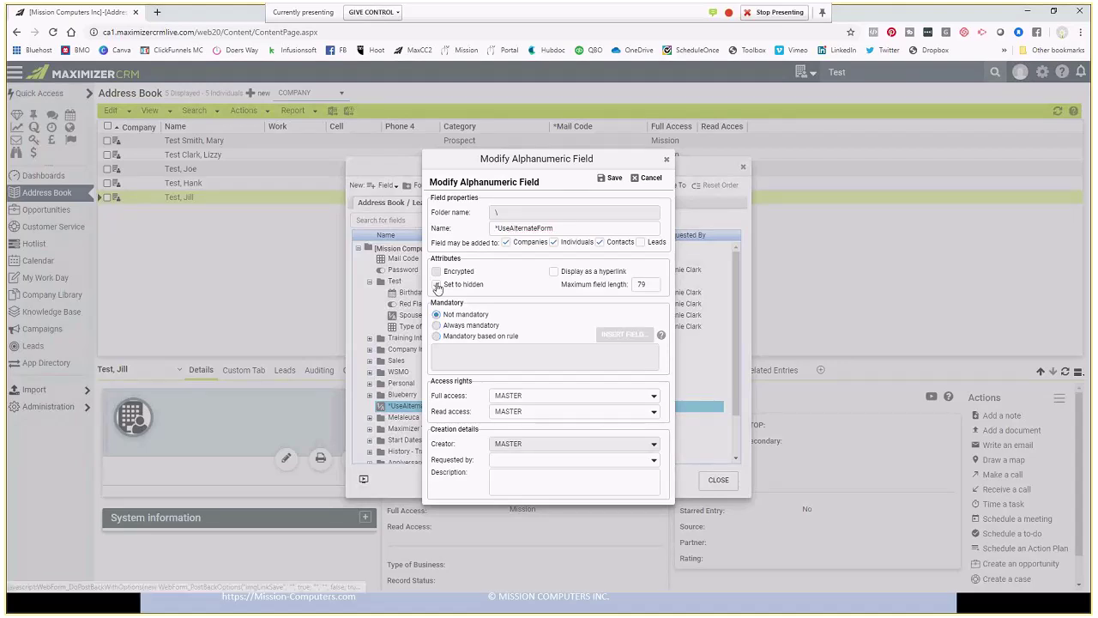
click(609, 178)
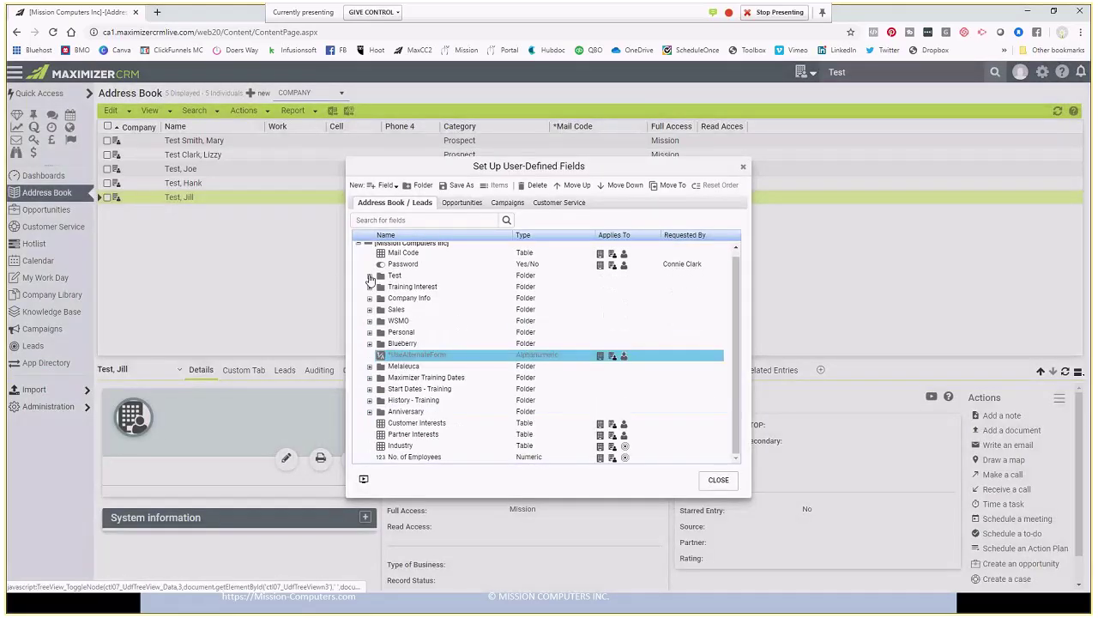
- Set the Red Flag Yes/No field in the Test folder to hidden and save it
click(444, 302)
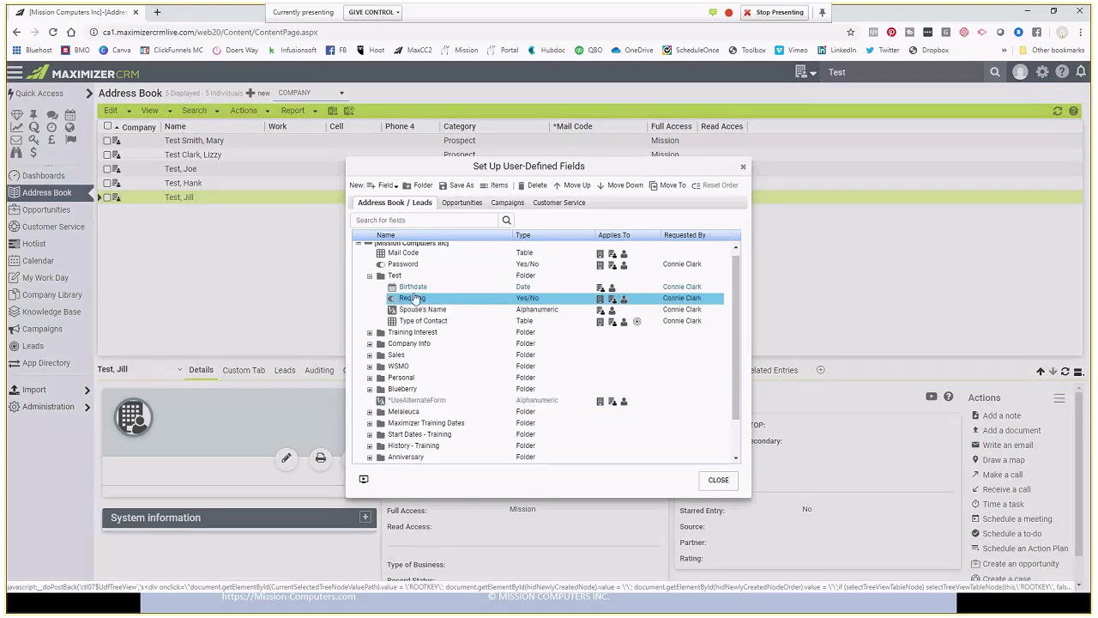
double_click(415, 300)
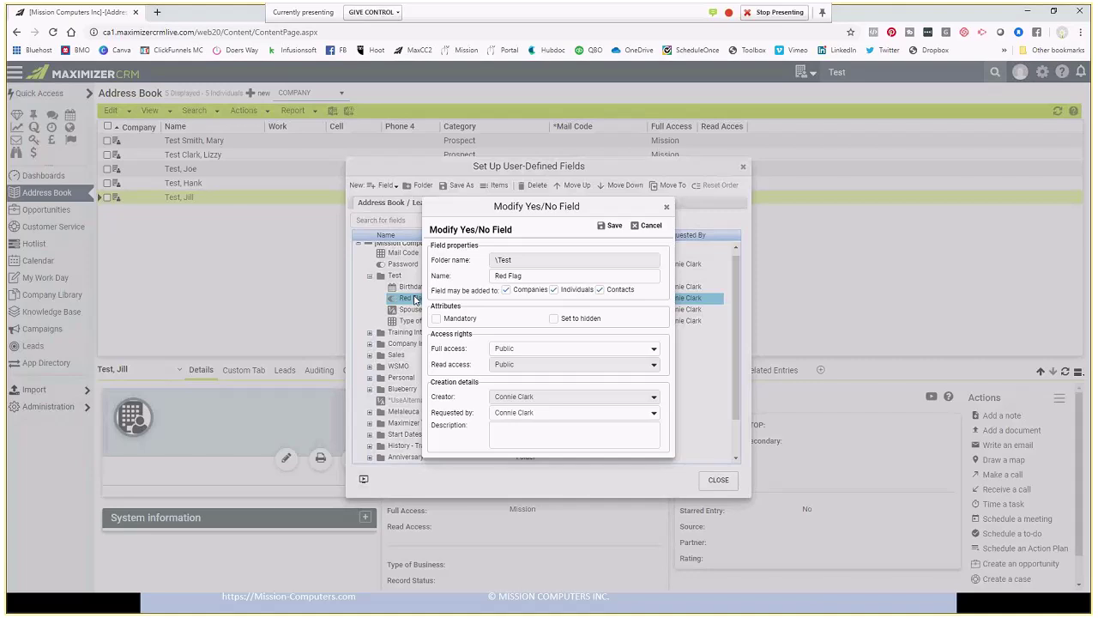
click(555, 319)
click(614, 227)
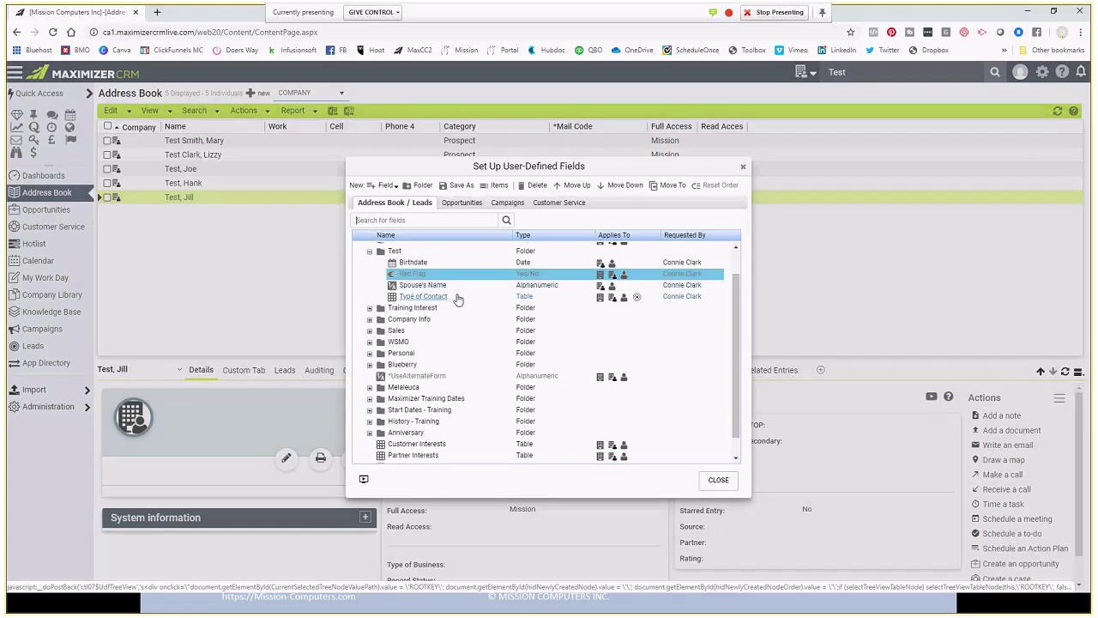
- Add a subfolder named Issues inside the Test folder
click(458, 299)
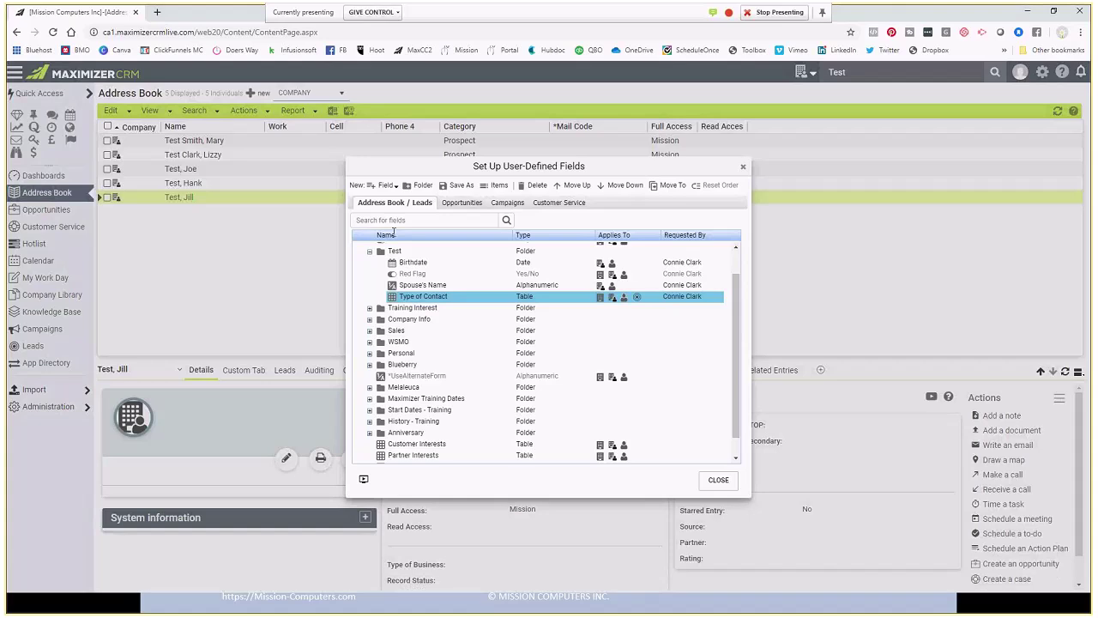
click(422, 254)
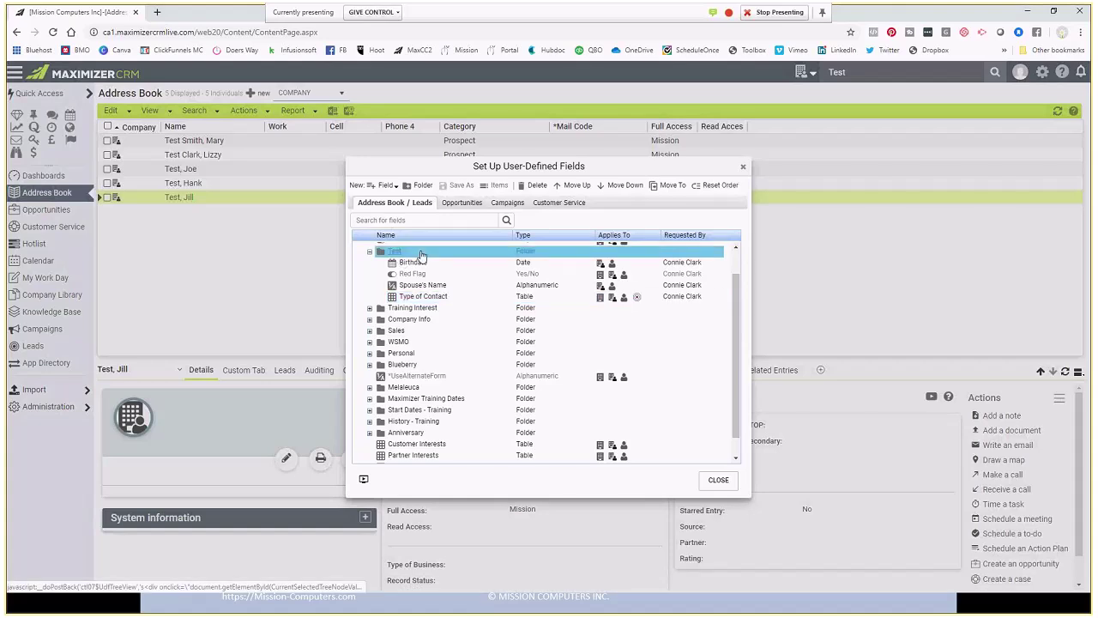
click(424, 185)
text(Issues)
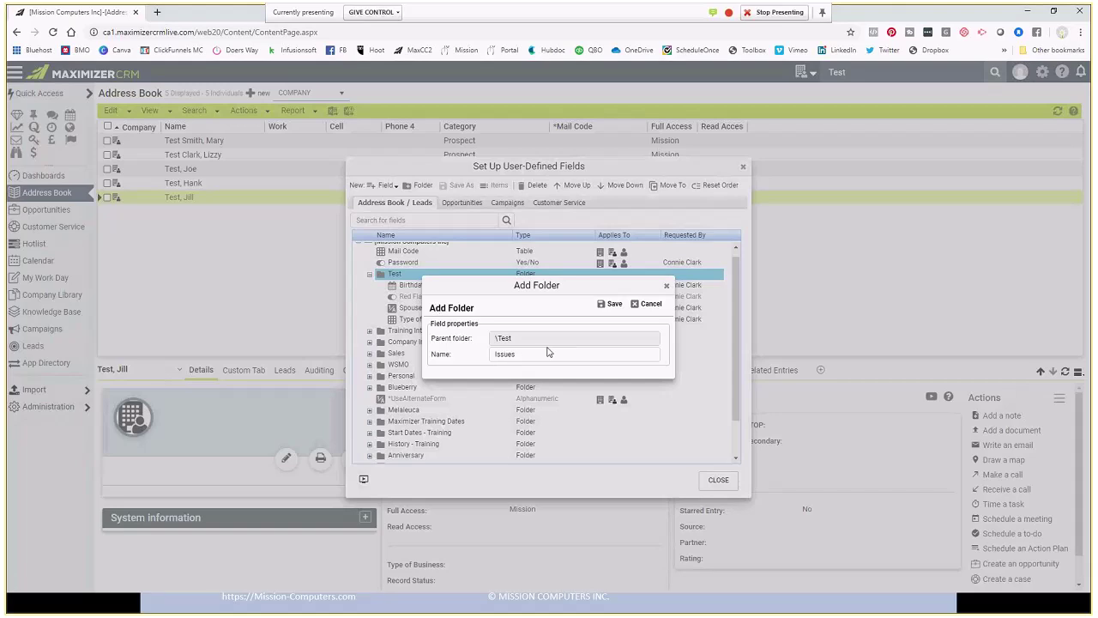
click(611, 306)
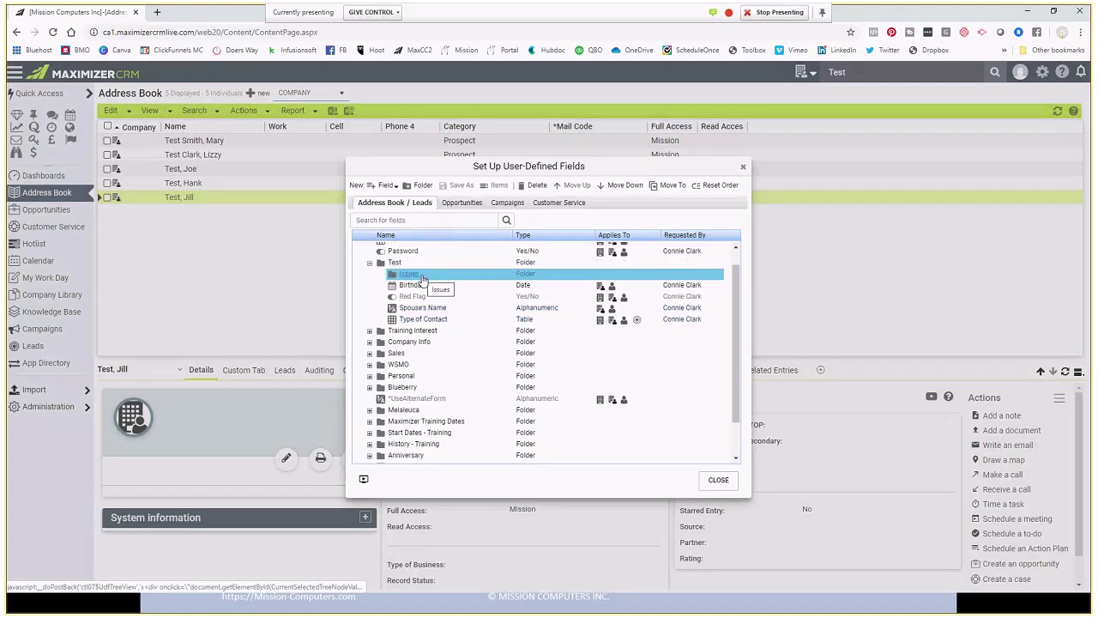
- Create a table field named Education Issues in the Issues folder with the single-value restriction turned off
click(383, 186)
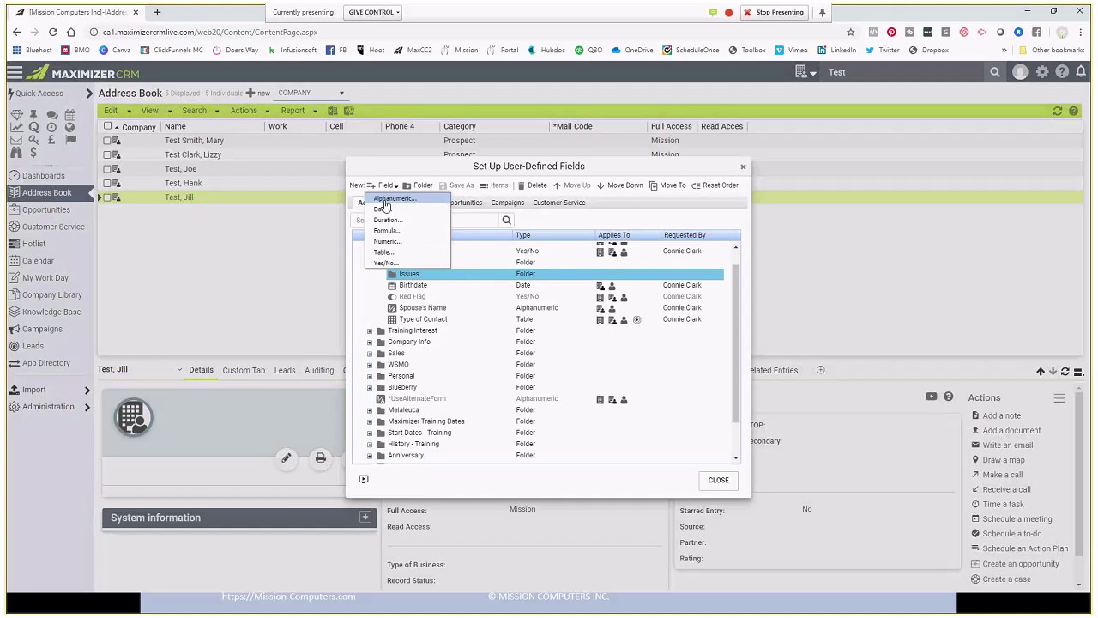
click(383, 252)
text(E)
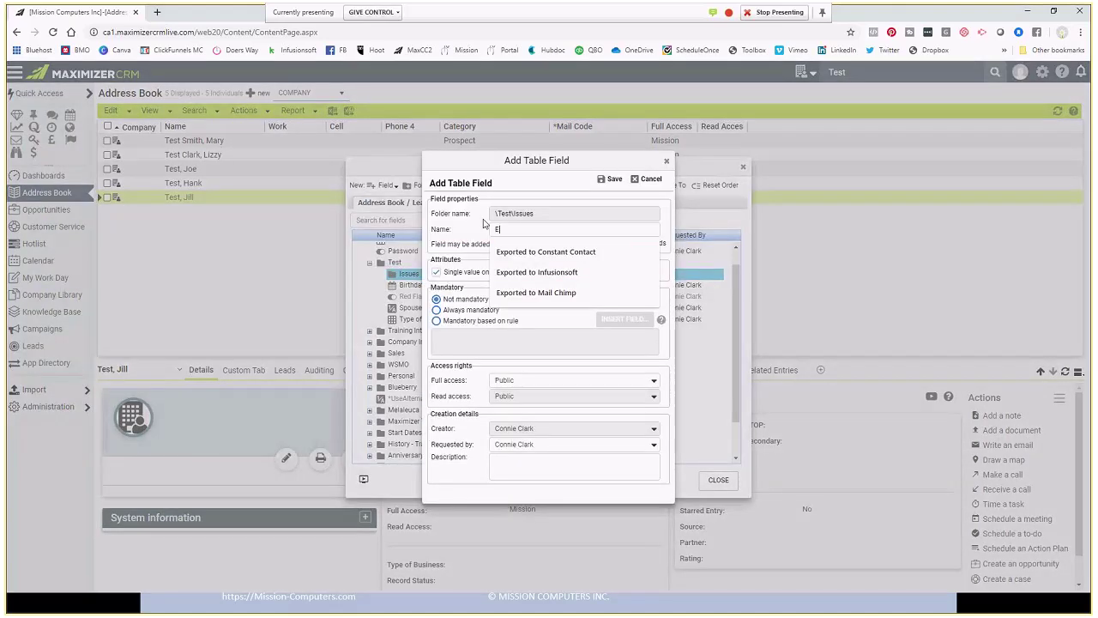
text(ducation Issues)
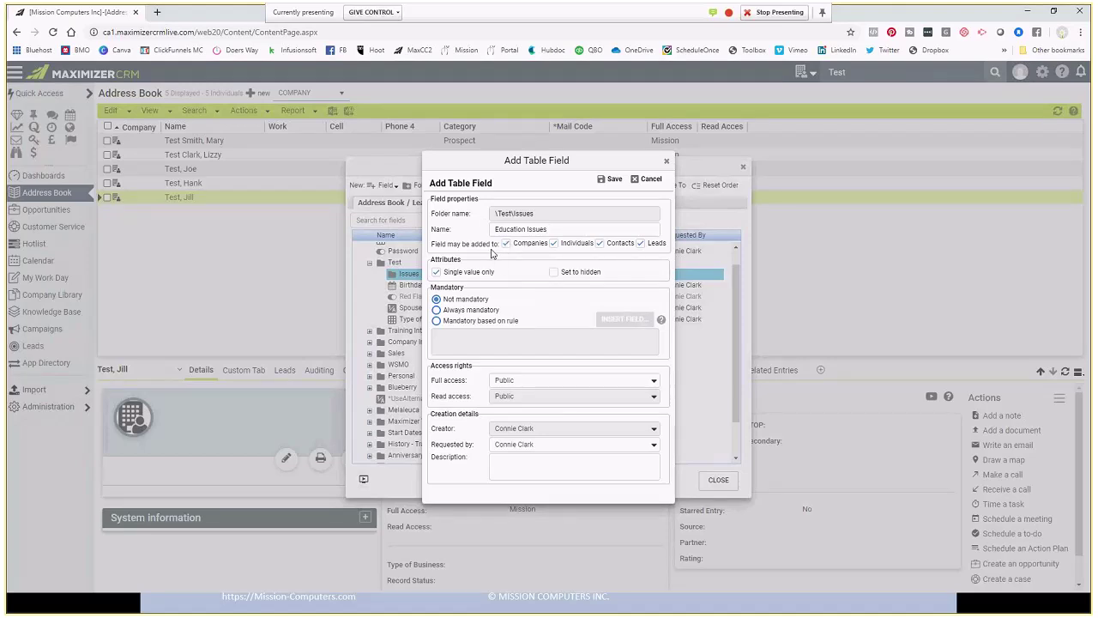
click(436, 272)
click(608, 187)
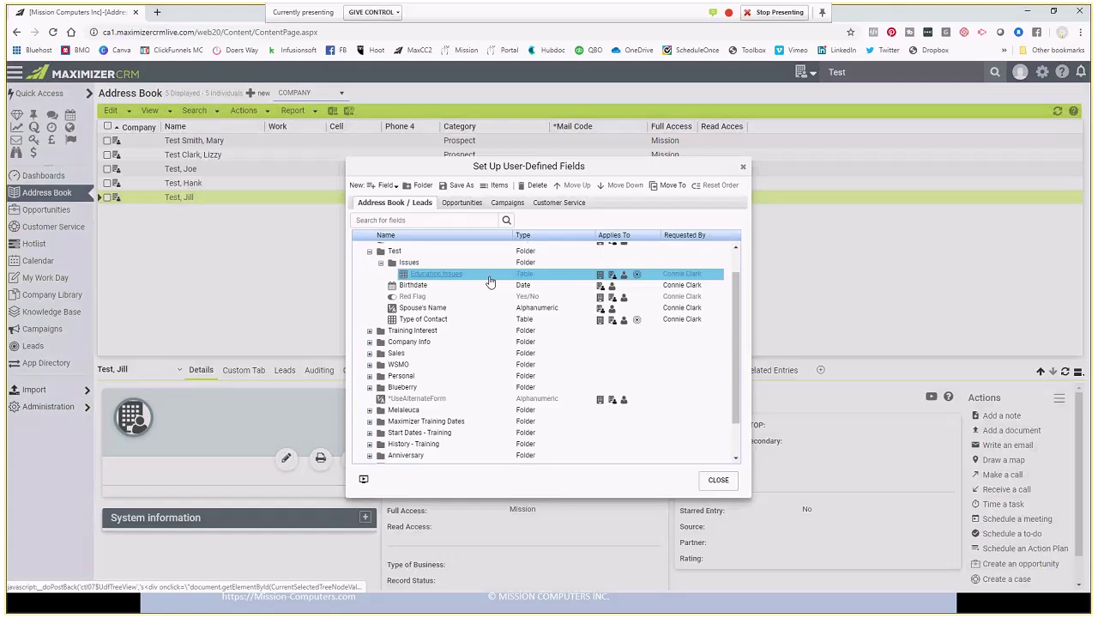
- Add the items Teacher's Pension, Busing and Boundaries to the Education Issues table field
click(495, 187)
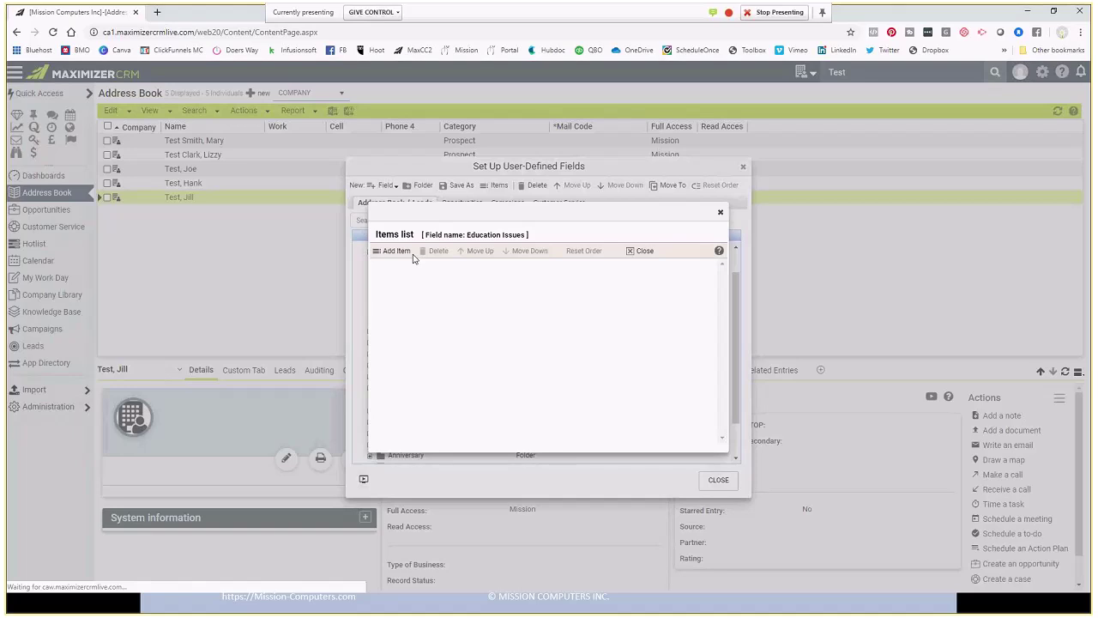
click(396, 250)
text(Teacher's Pension)
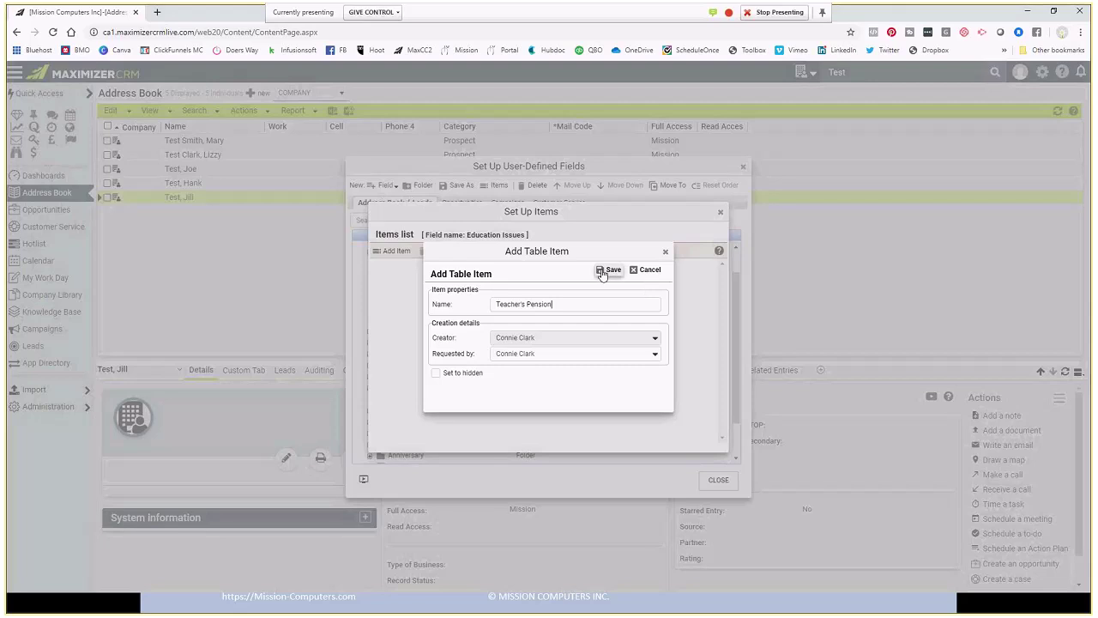
click(602, 271)
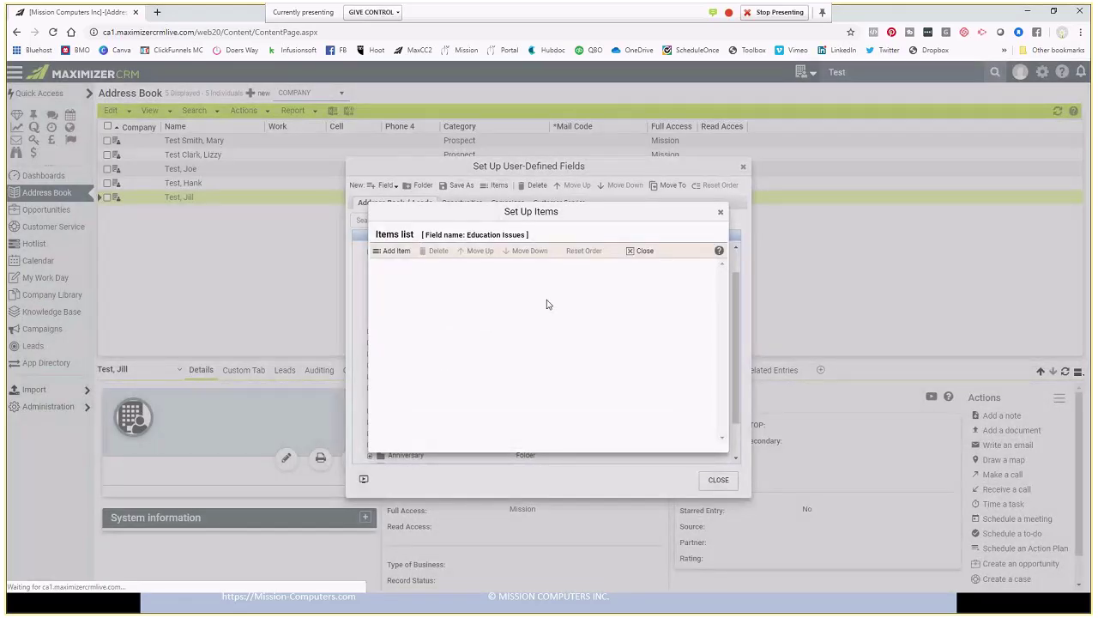
click(398, 251)
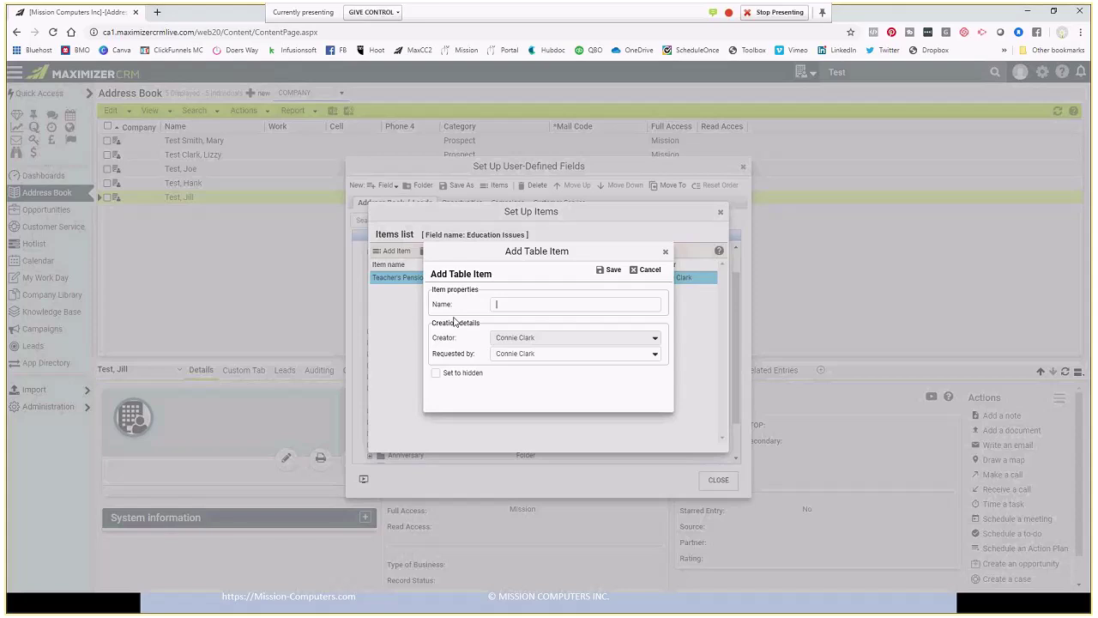
text(Busine)
click(611, 271)
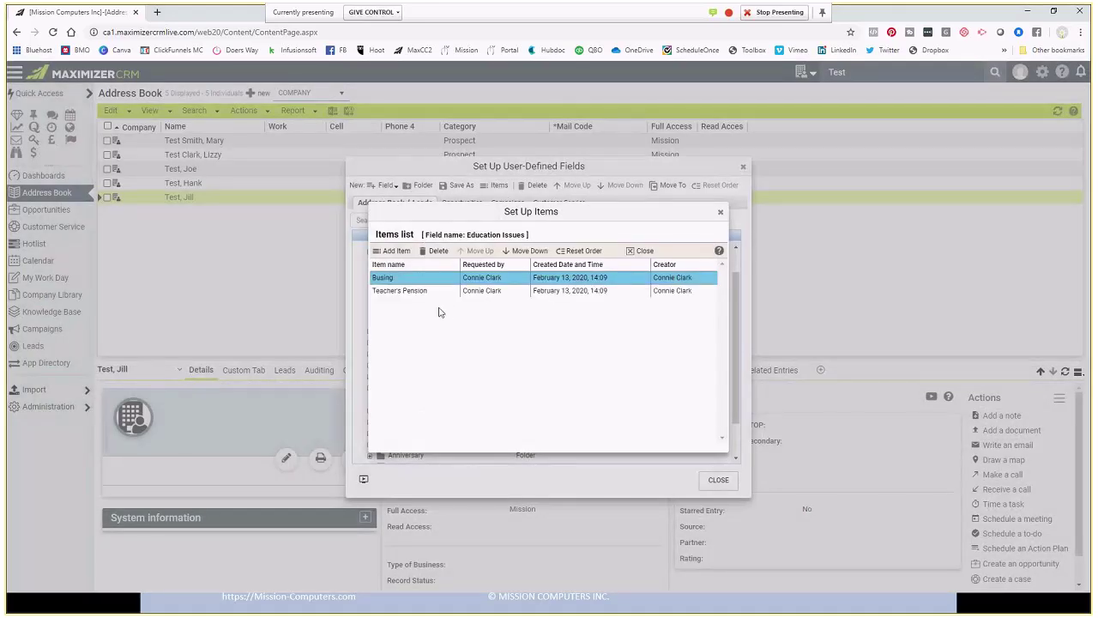
click(397, 251)
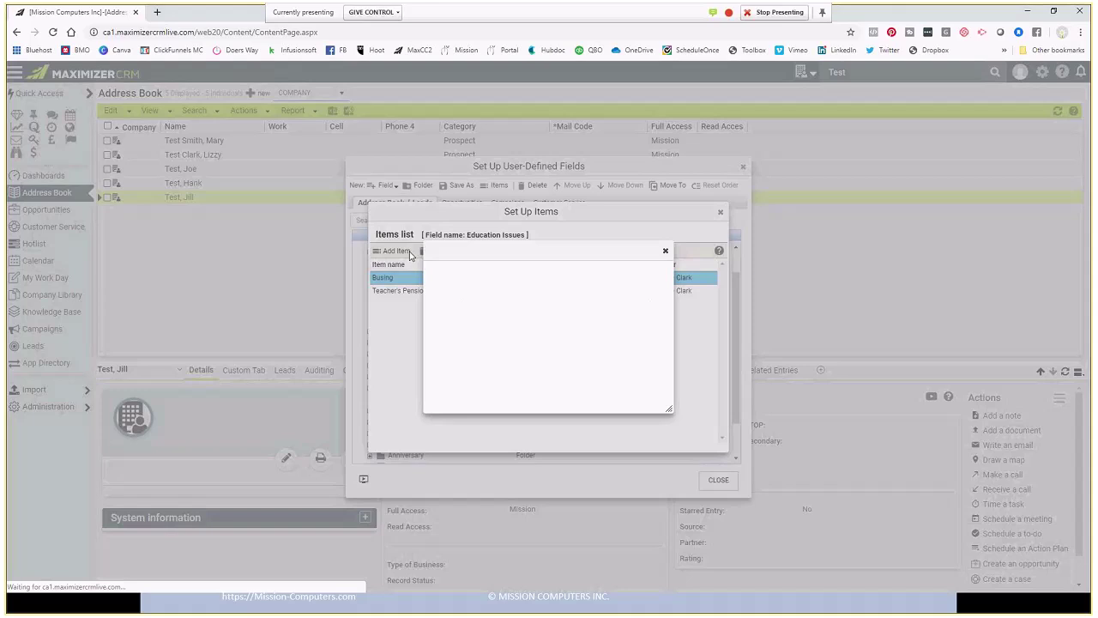
text(Boundaries)
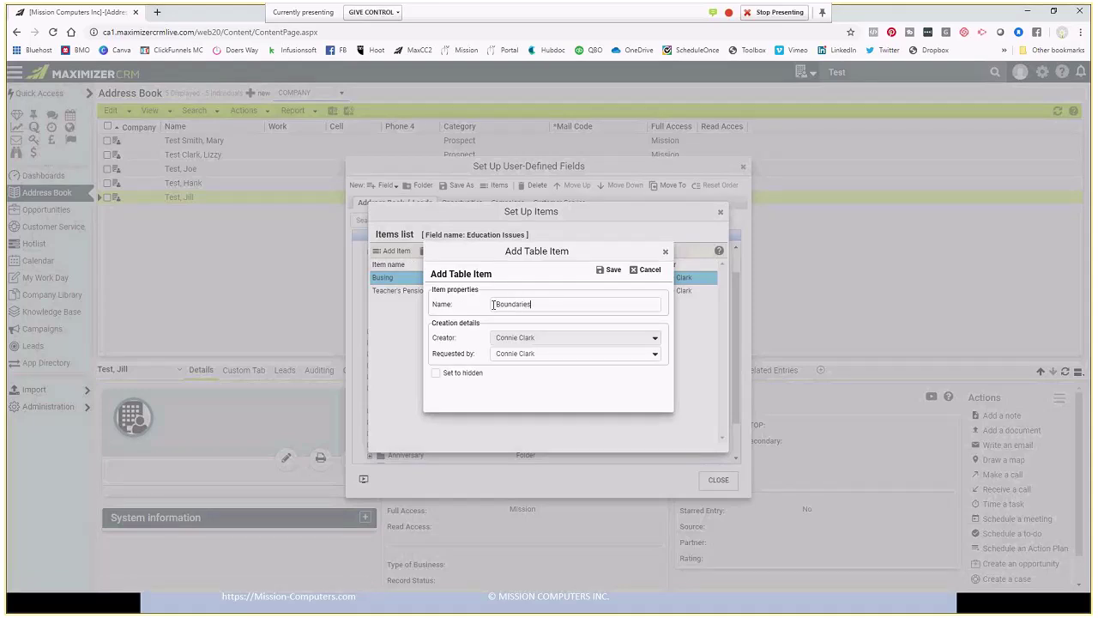
click(609, 270)
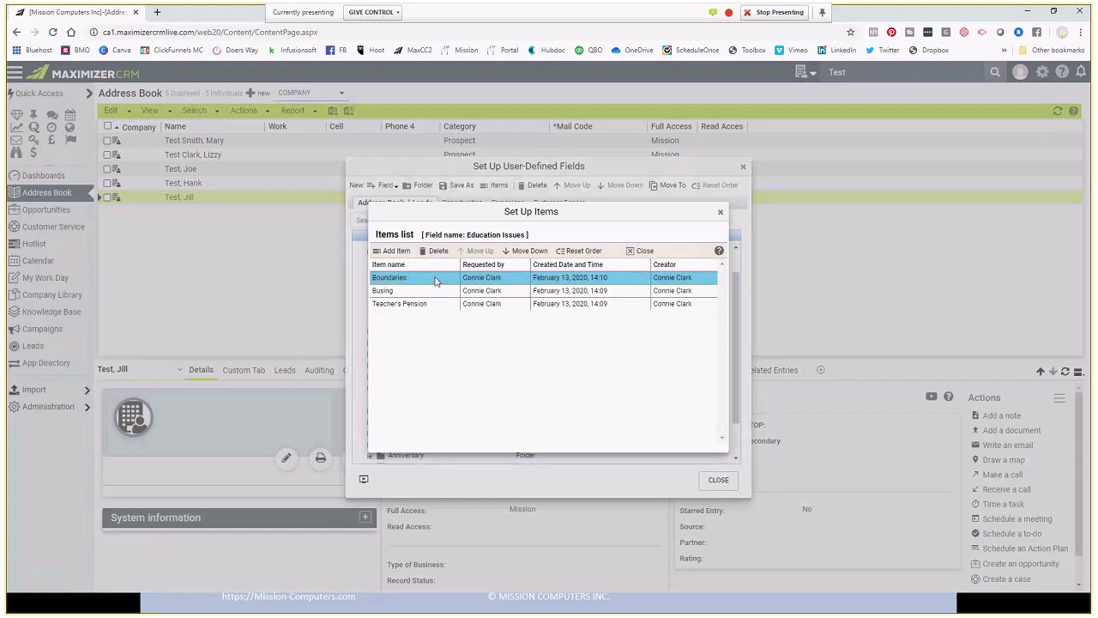
click(645, 252)
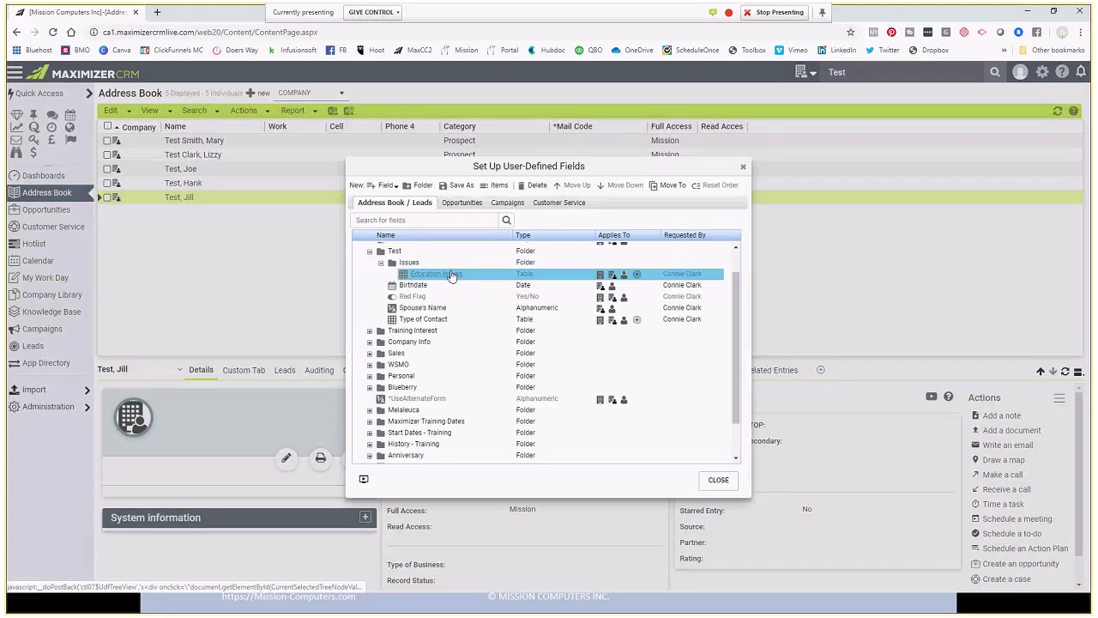
- Save a copy of Education Issues as Healthcare Issues, with Single value only turned off and Companies excluded
click(462, 186)
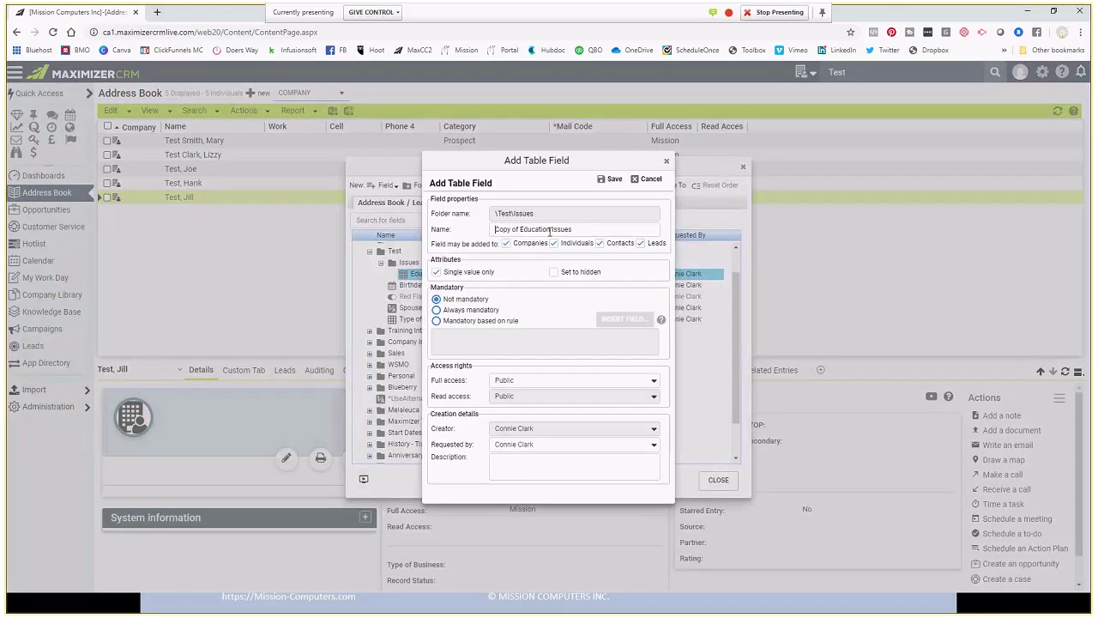
drag(550, 230, 470, 230)
text(Healthcare)
click(437, 274)
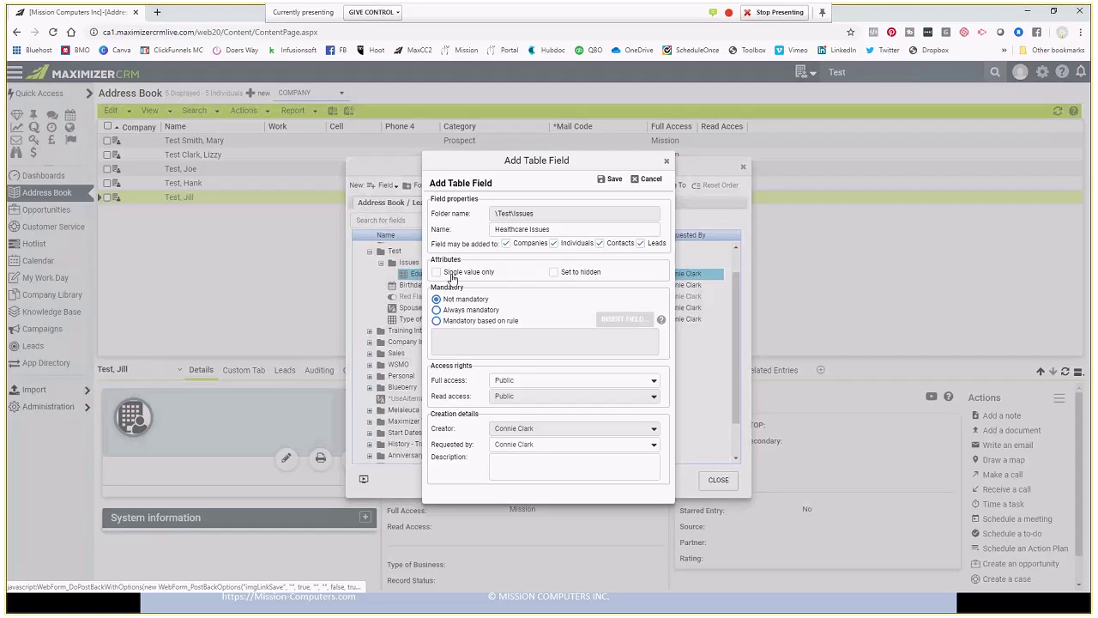
click(506, 244)
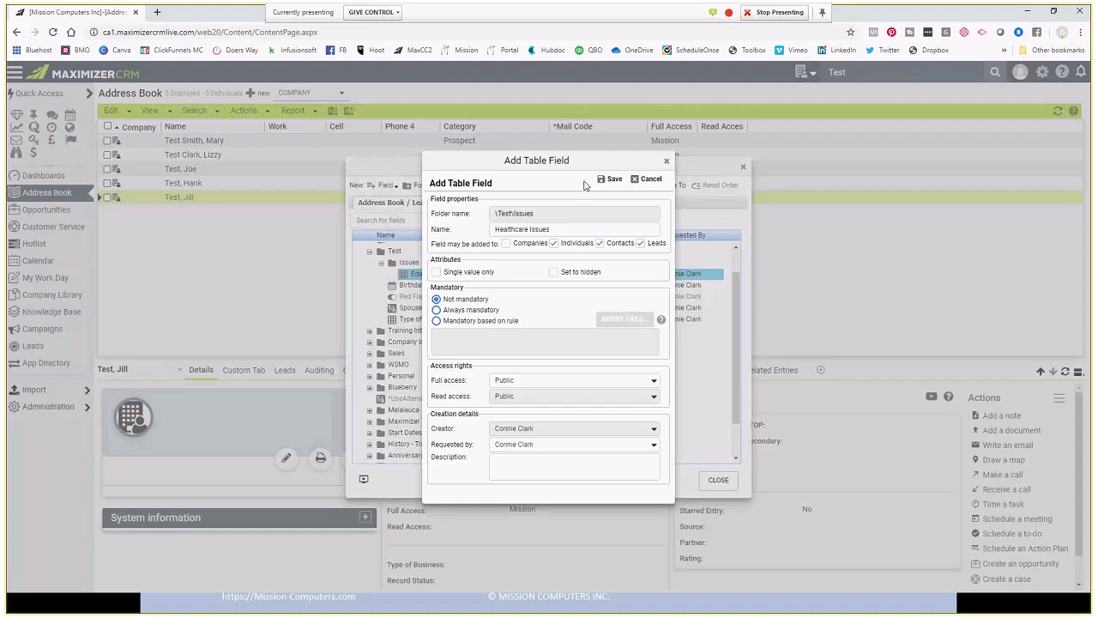
click(611, 179)
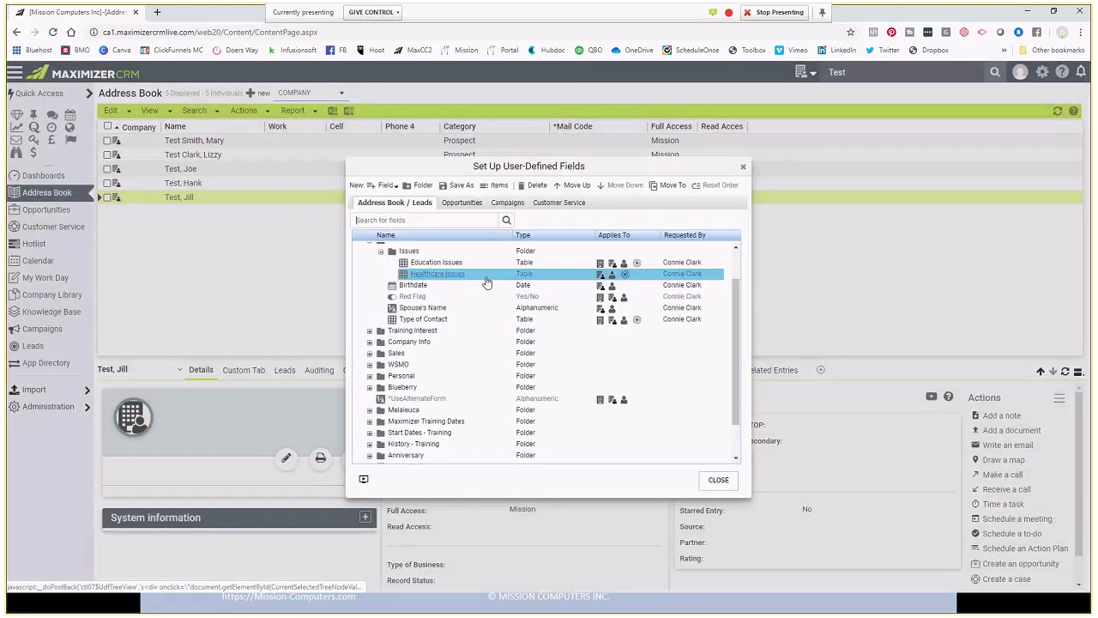
- Rename the Boundaries item in the Healthcare Issues table field to Hospitals
click(501, 186)
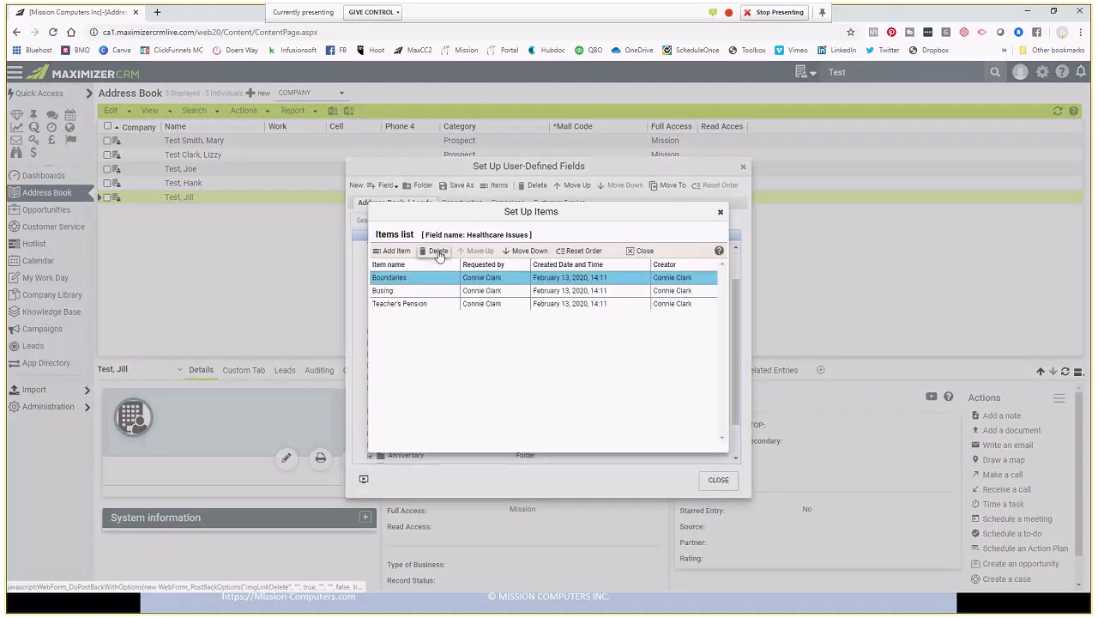
click(400, 284)
drag(541, 312, 481, 295)
text(Hosp)
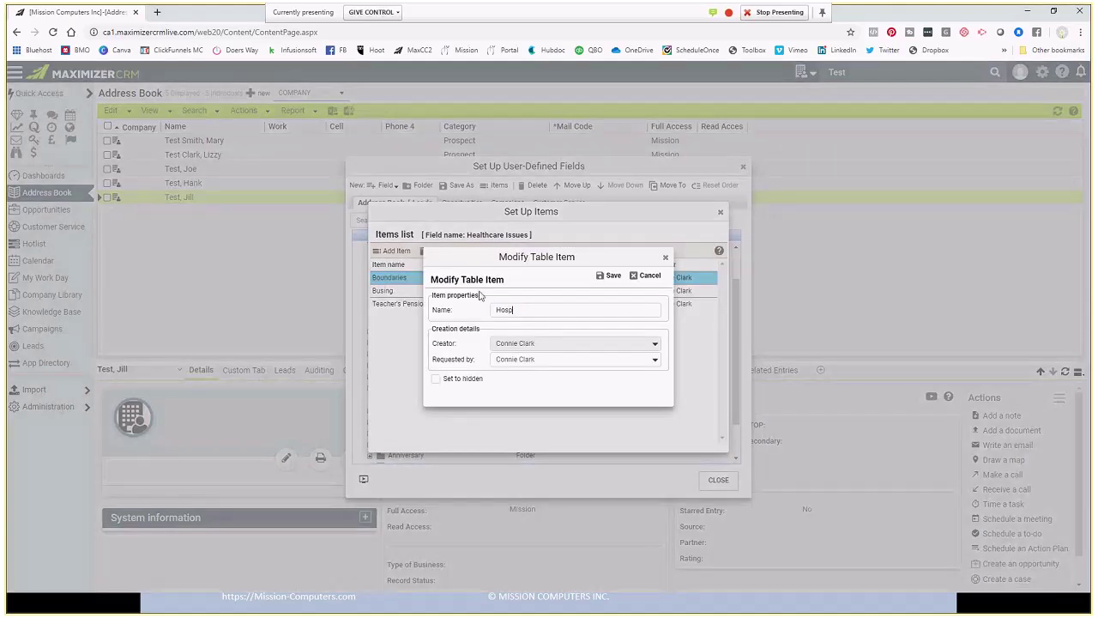
text(itals)
click(603, 275)
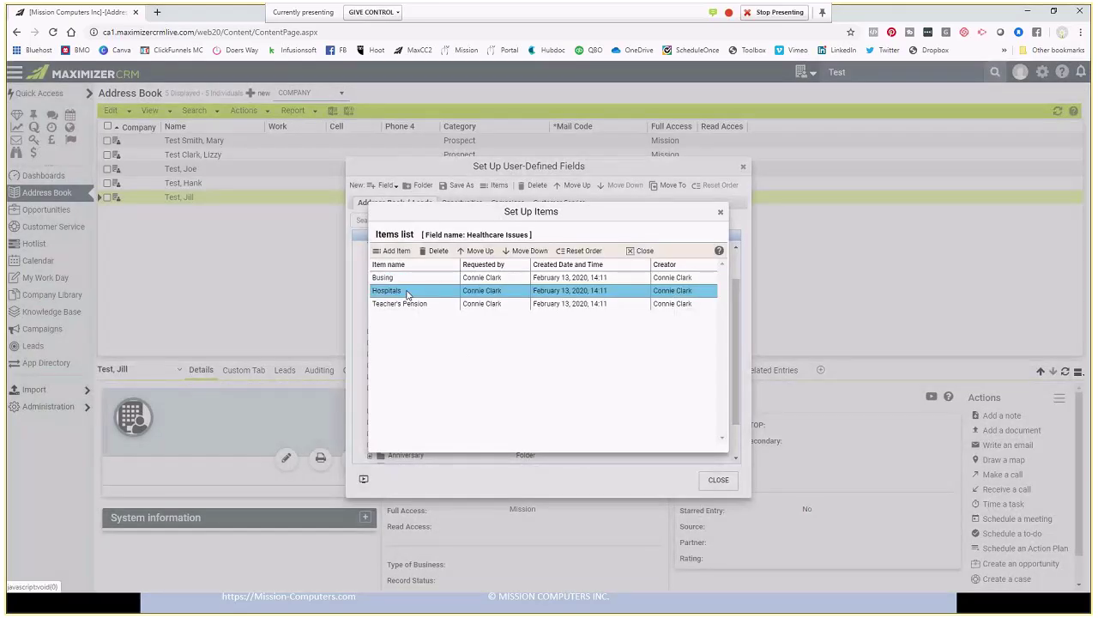
- Rename the Busing item in the Healthcare Issues table field to Insurance
click(405, 279)
click(384, 278)
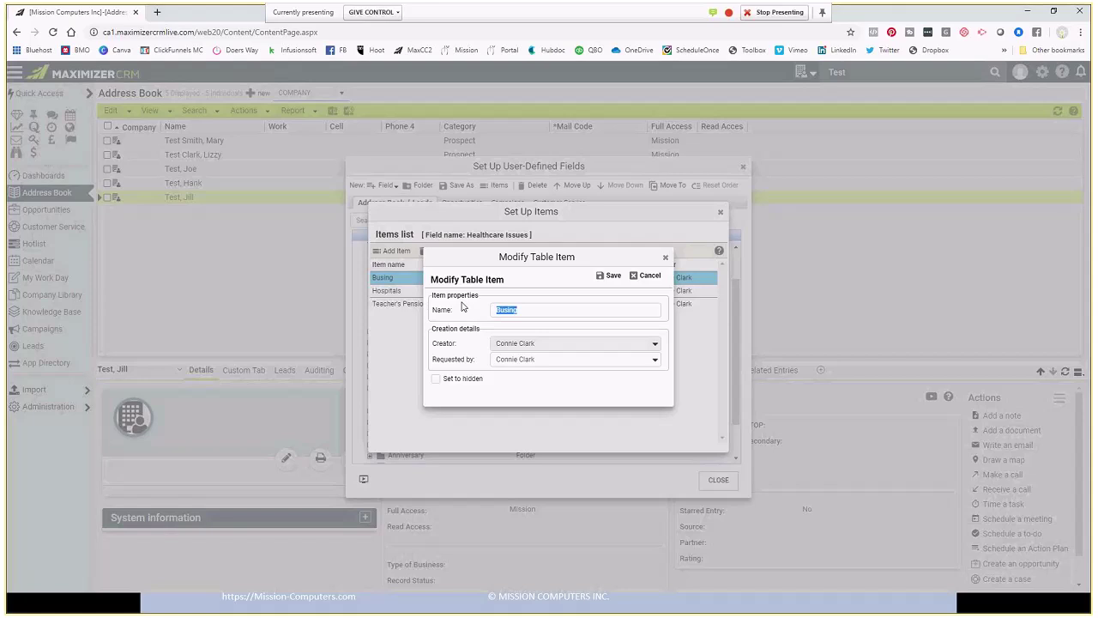
text(Insurance)
click(602, 277)
- Delete the Teacher's Pension item from the Healthcare Issues table field and close its items list
click(425, 304)
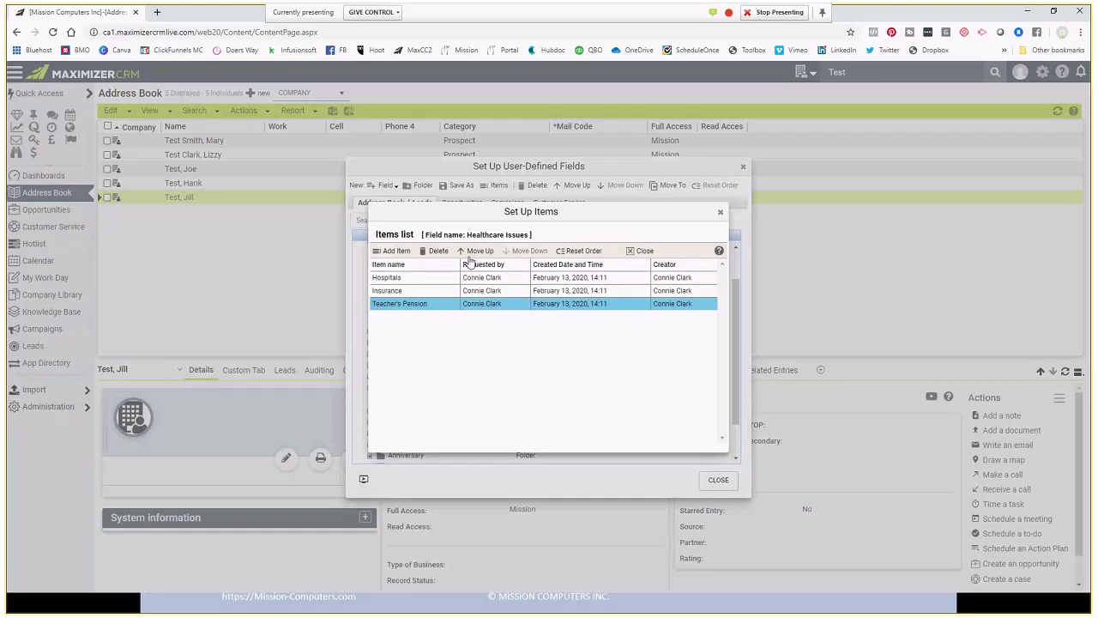
click(433, 252)
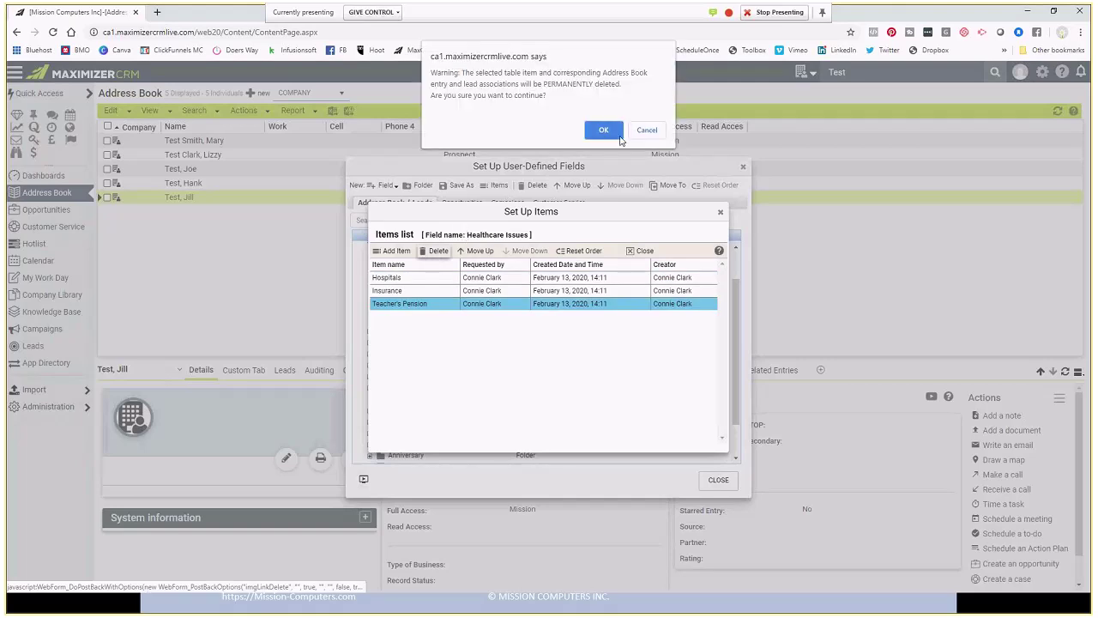
click(603, 131)
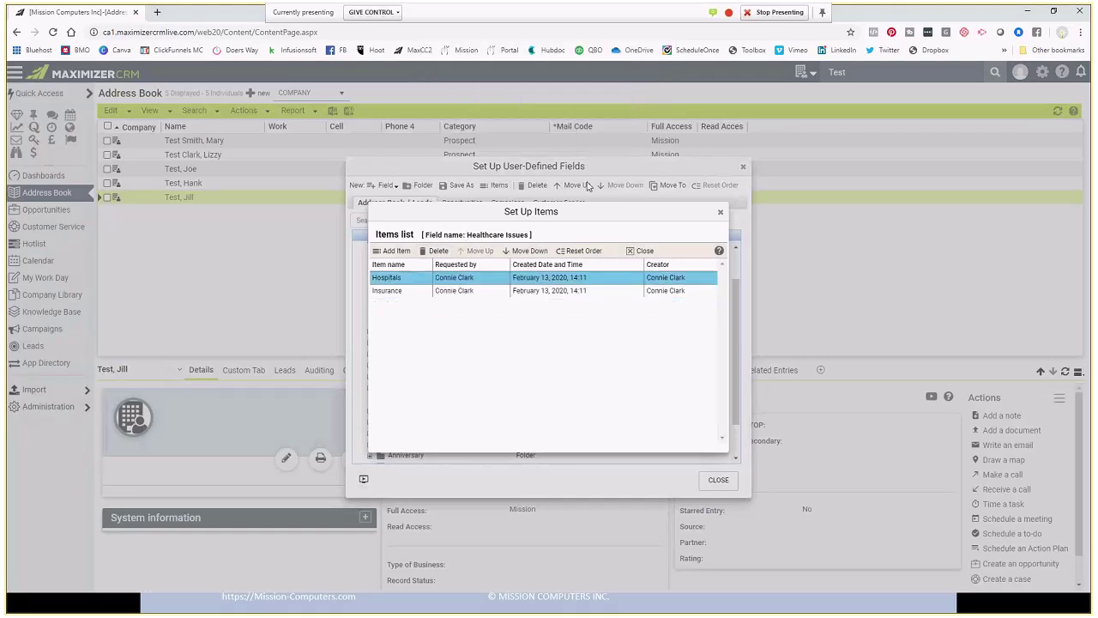
click(643, 251)
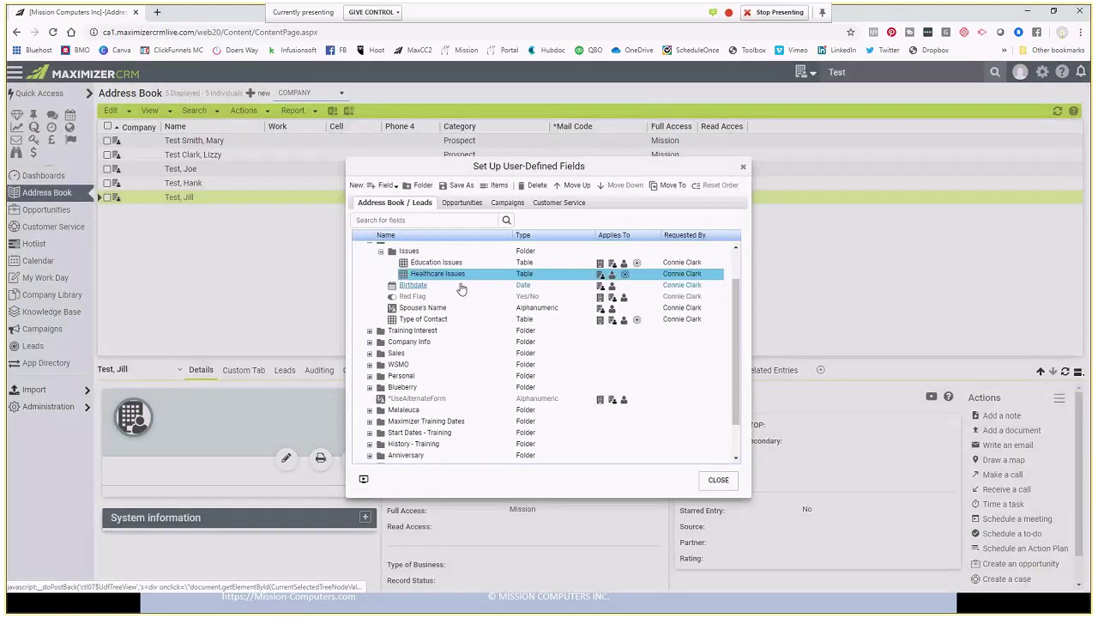
- Collapse the Issues folder and close the user-defined fields setup
scroll(461, 279, up, 1)
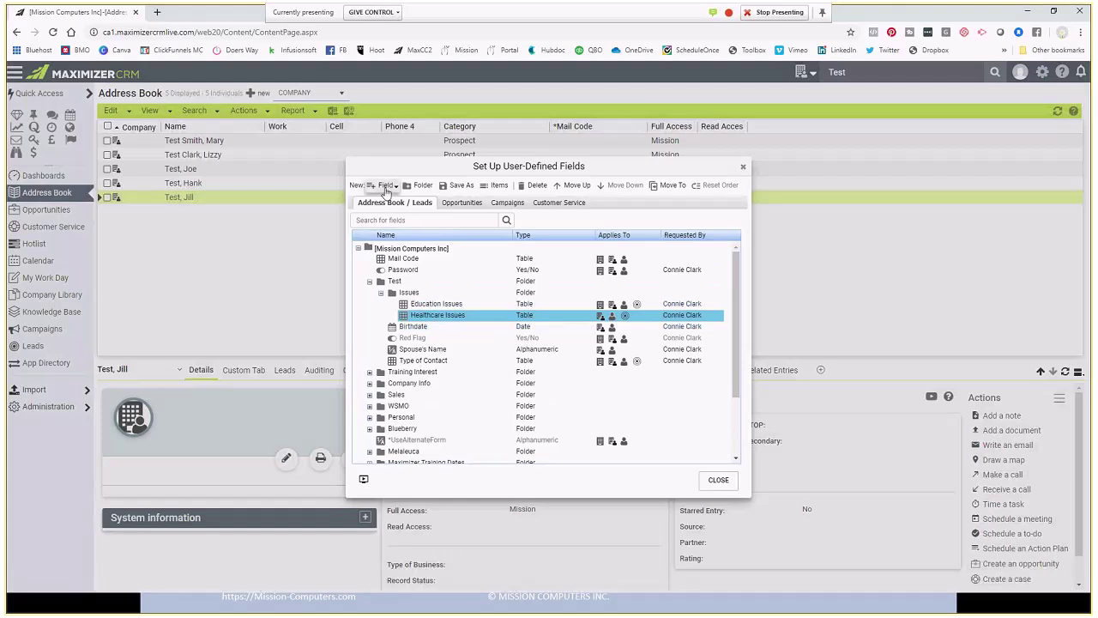
click(380, 292)
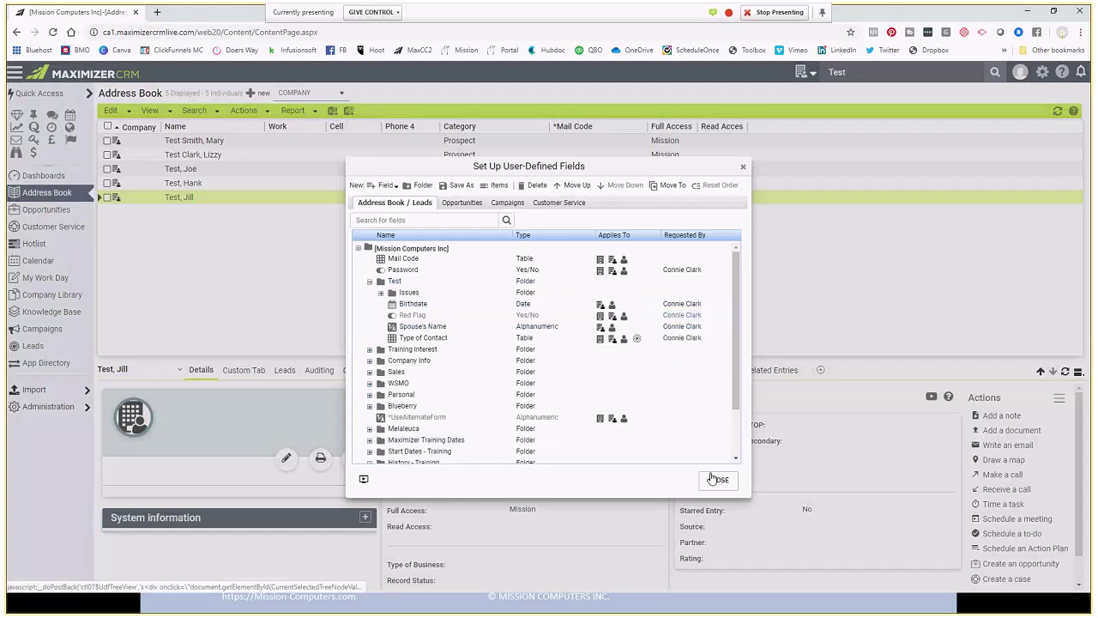
click(721, 482)
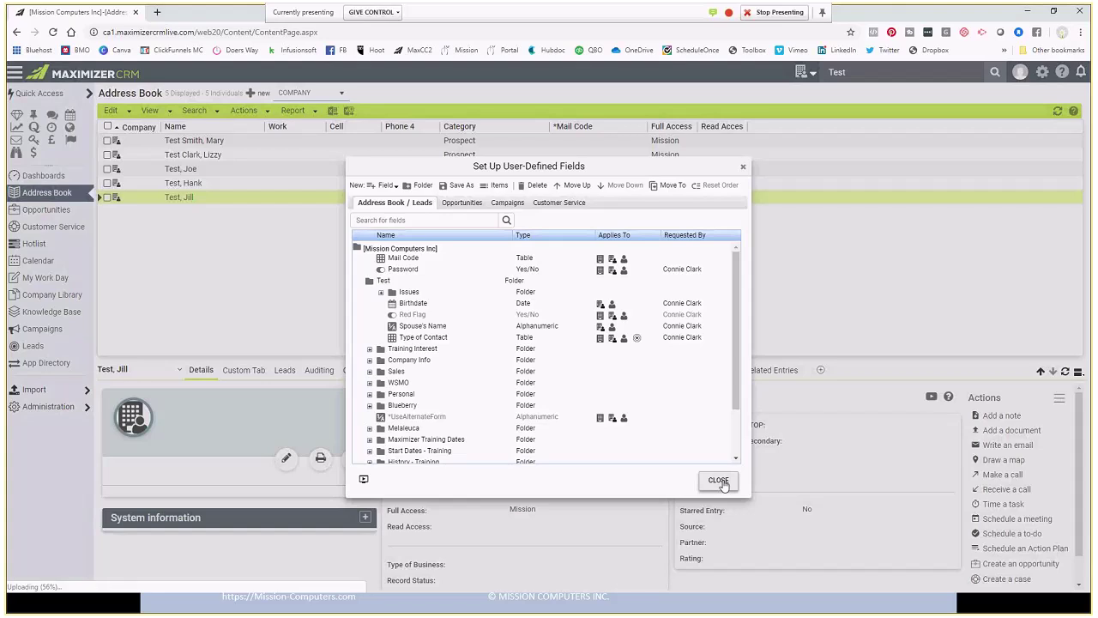
click(720, 481)
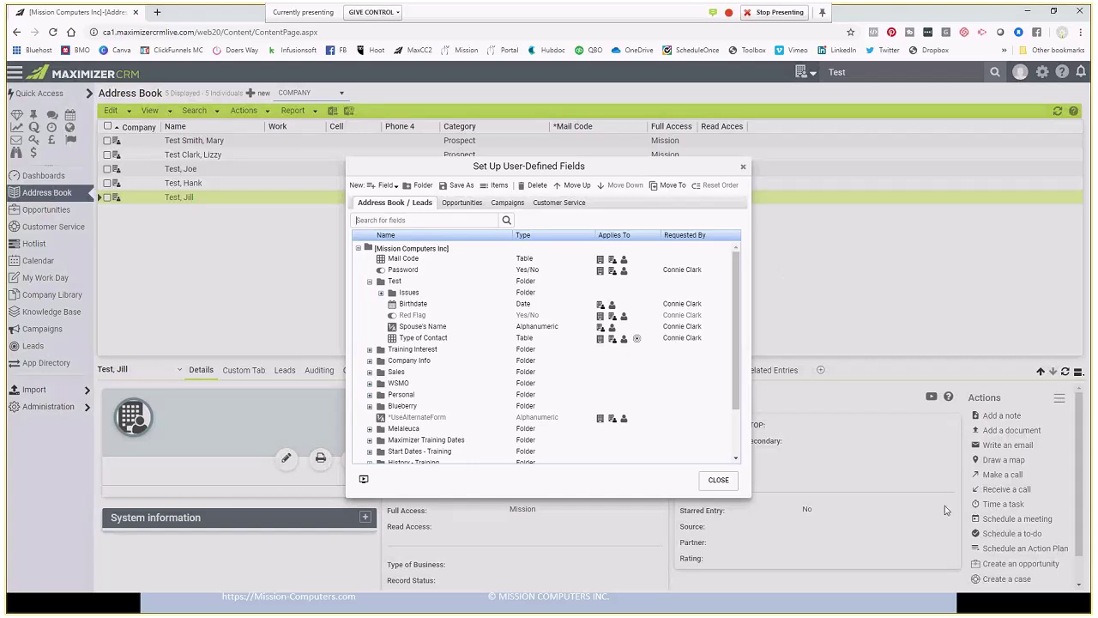
click(714, 485)
click(714, 486)
click(744, 168)
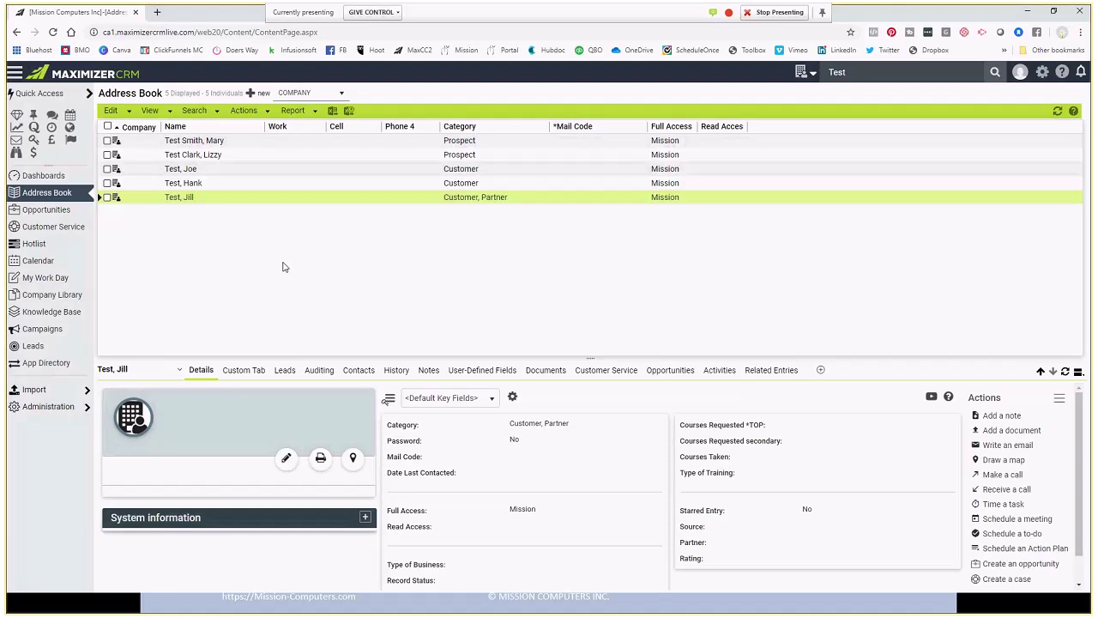
- Start a new note for the selected Address Book entry with the text "Attended BBQ"
click(427, 370)
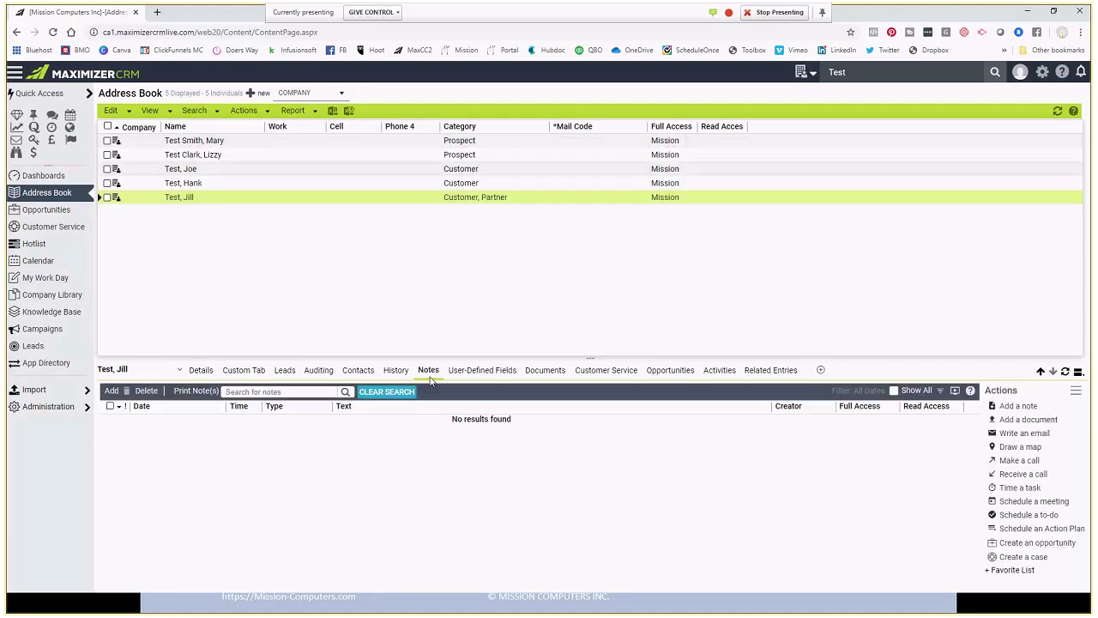
click(121, 391)
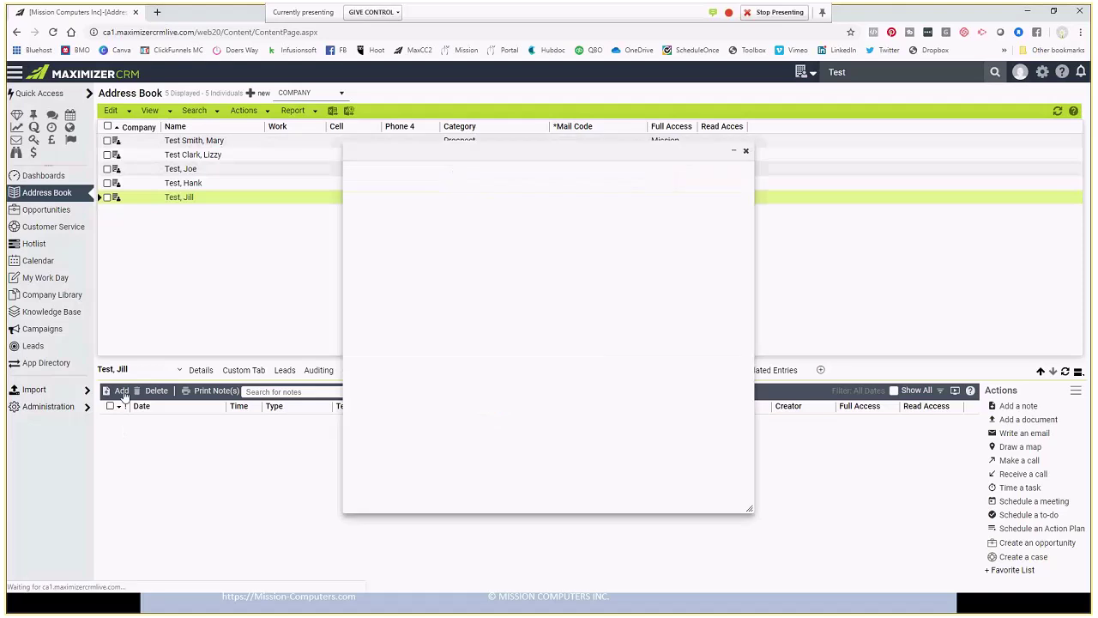
click(405, 211)
text(Attendfe)
key(BackSpace)
key(BackSpace)
text(ed )
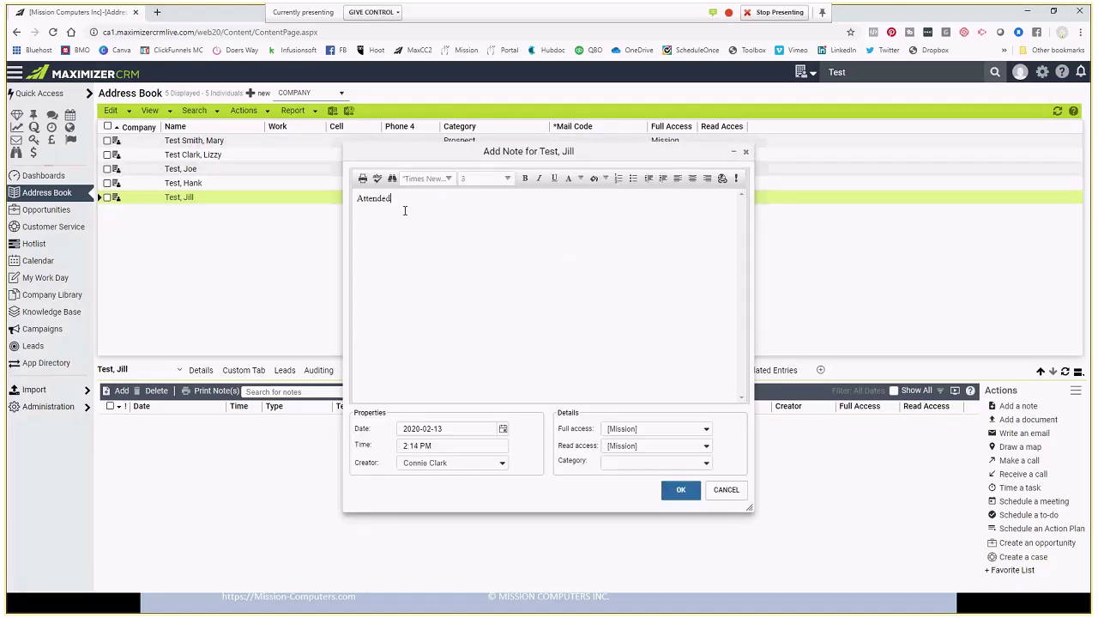
text(BBQ)
- Date the note June 13, 2018 and save it
click(455, 426)
text(18)
key(BackSpace)
text(6)
click(691, 494)
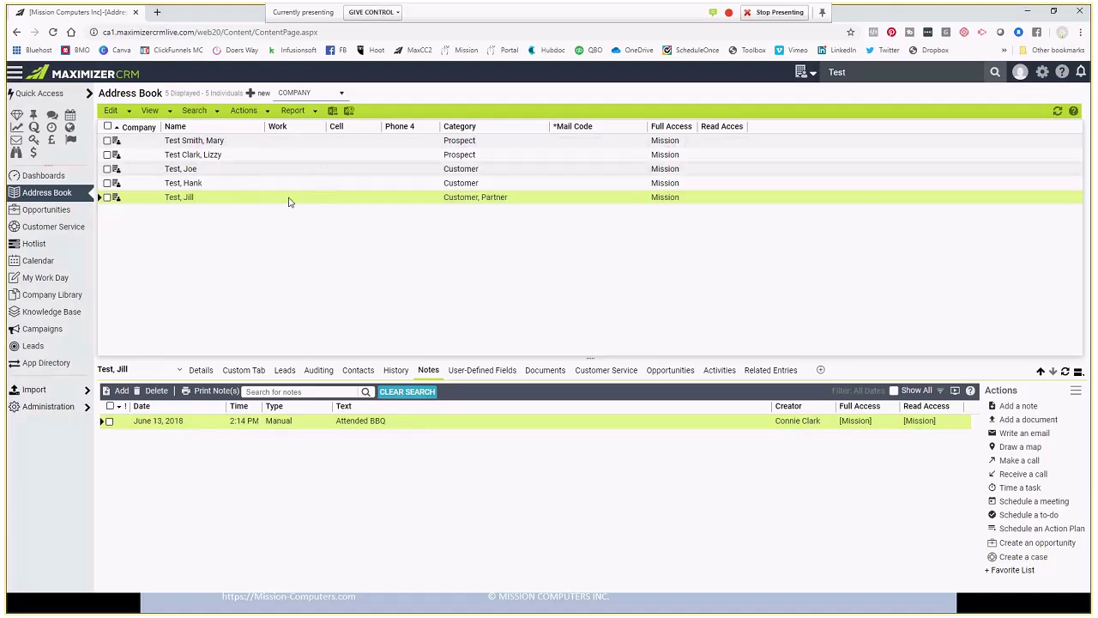
- Review the selected entry's details and default key fields in edit mode, and leave without saving
click(202, 370)
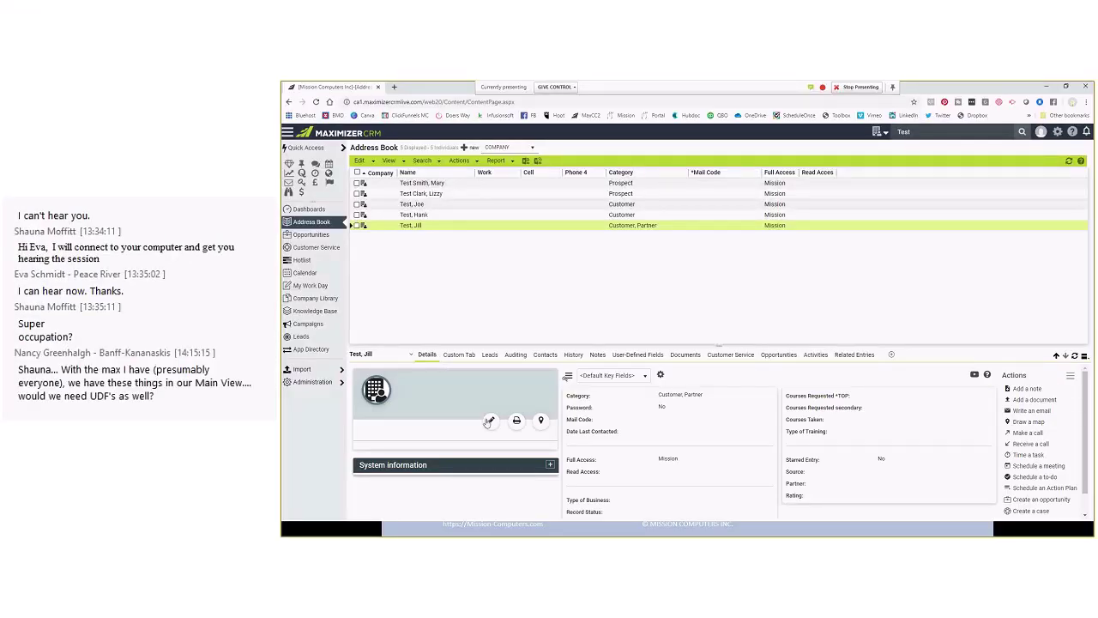
click(490, 425)
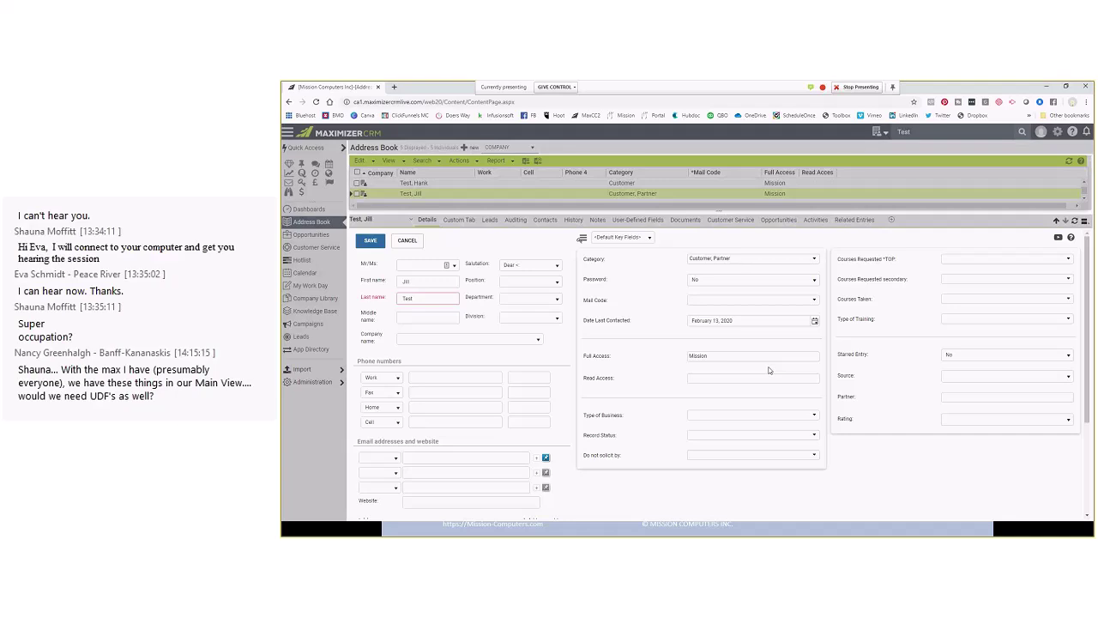
click(406, 240)
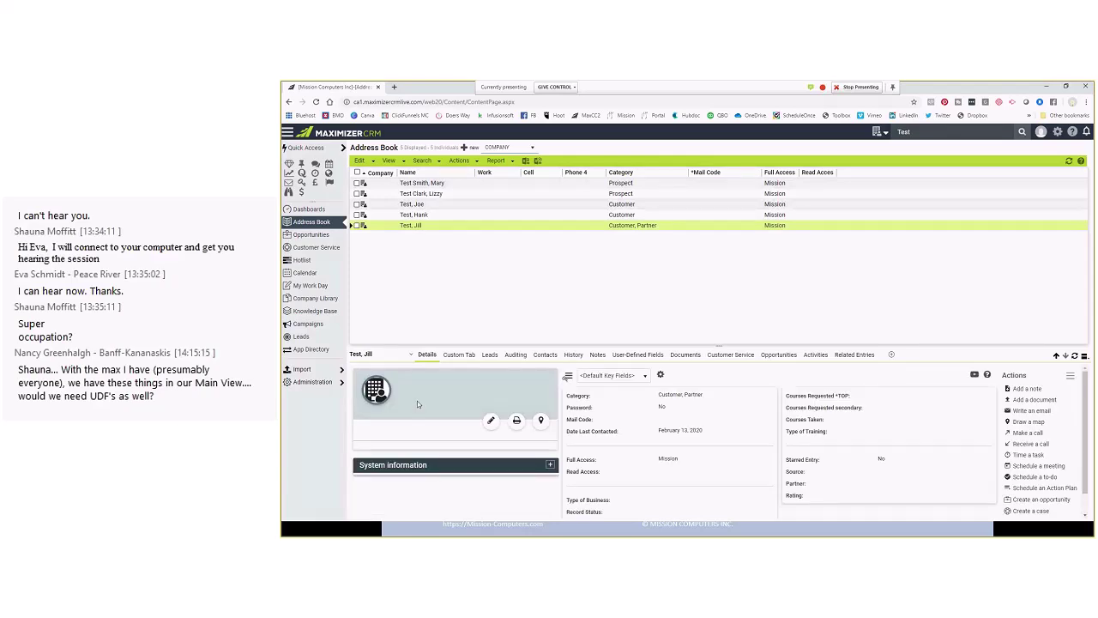
- Enlarge the details area of the selected entry and display the Company Information key fields
drag(493, 346, 477, 269)
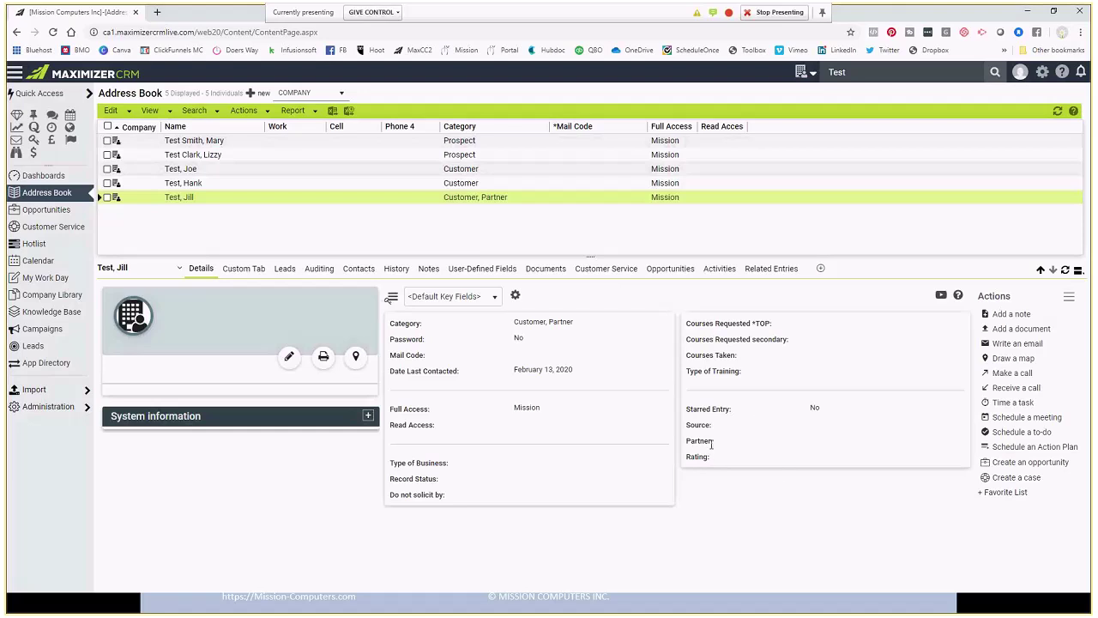
click(46, 407)
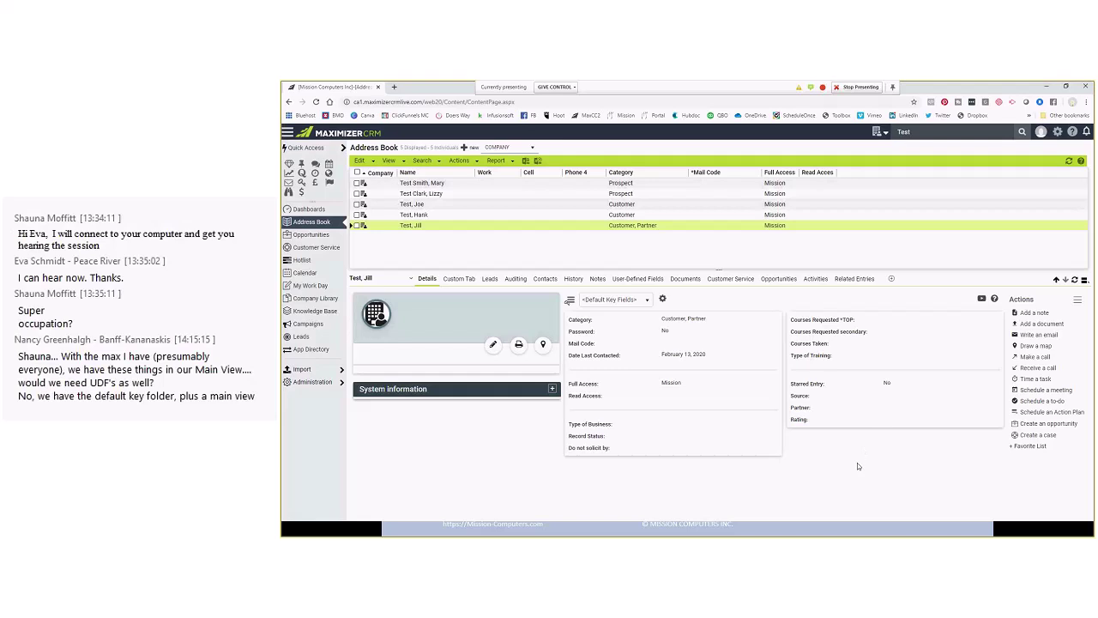
click(645, 302)
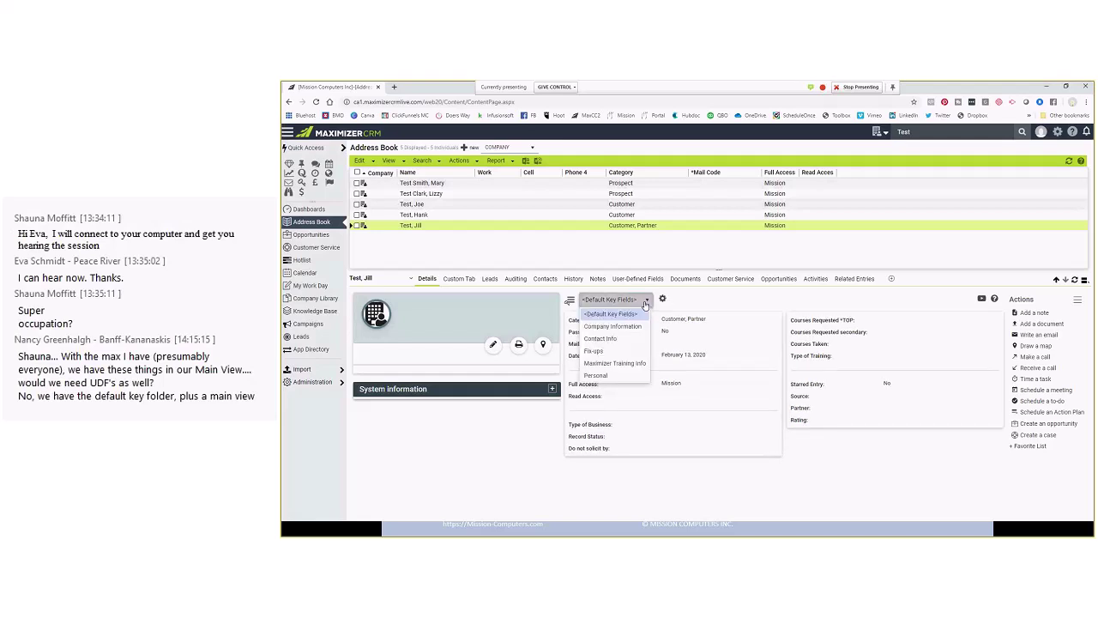
click(639, 327)
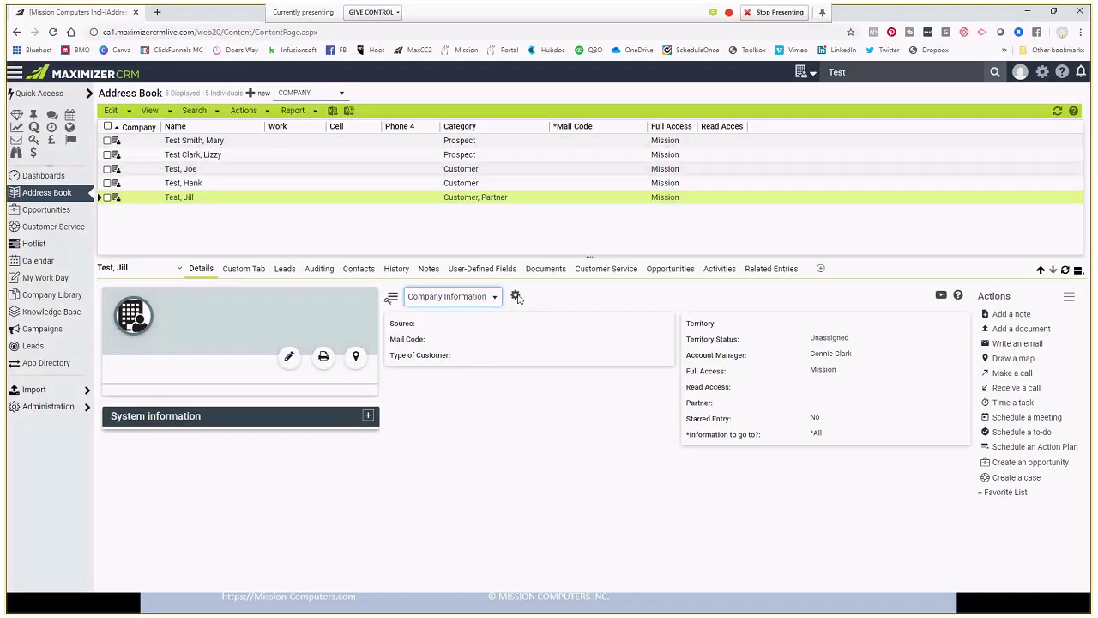
- Customize the Company Information key fields by adding a separator below Type of Customer
click(663, 299)
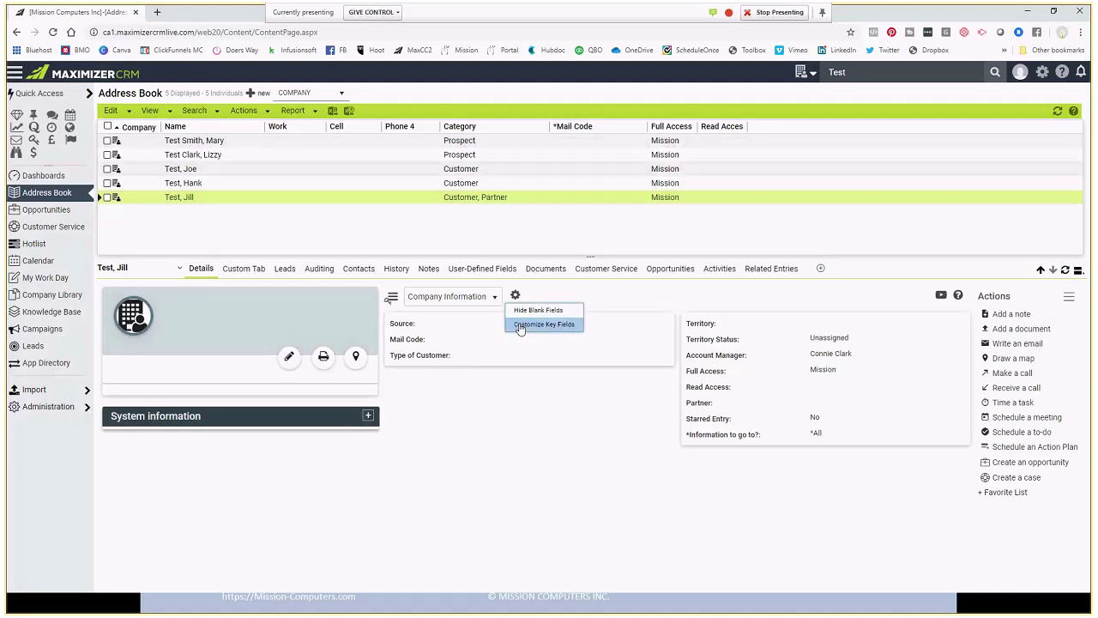
click(520, 326)
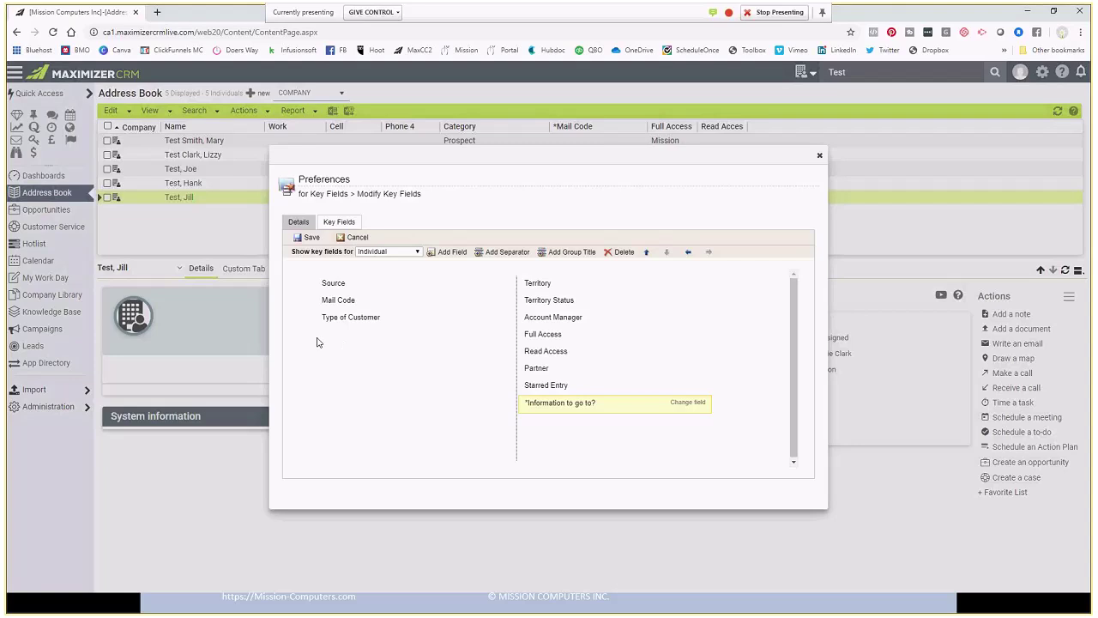
click(512, 257)
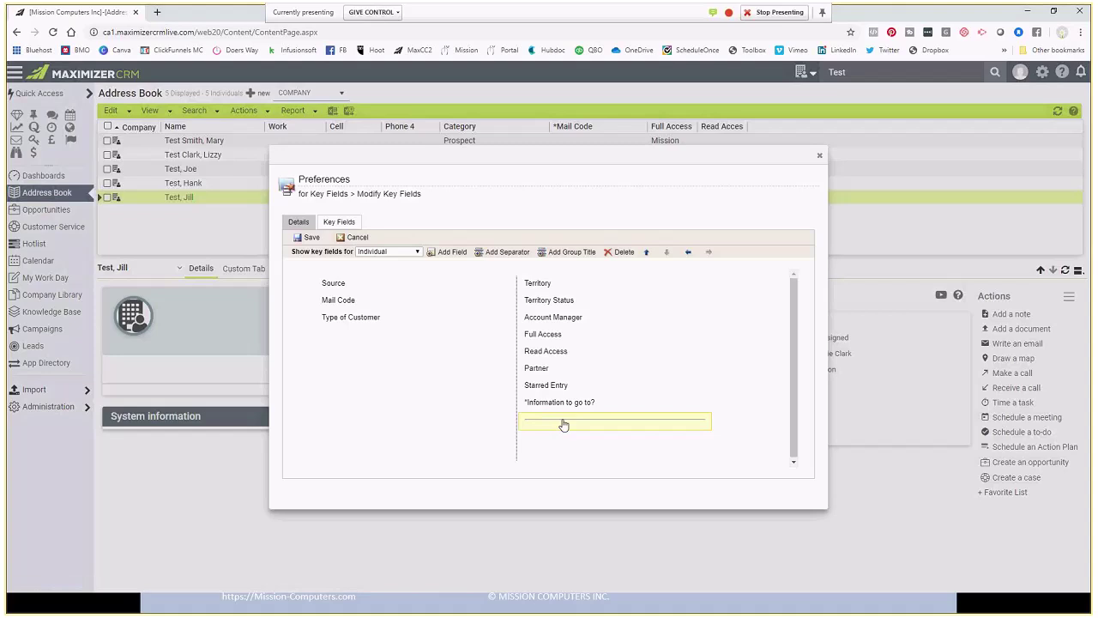
drag(601, 424, 390, 352)
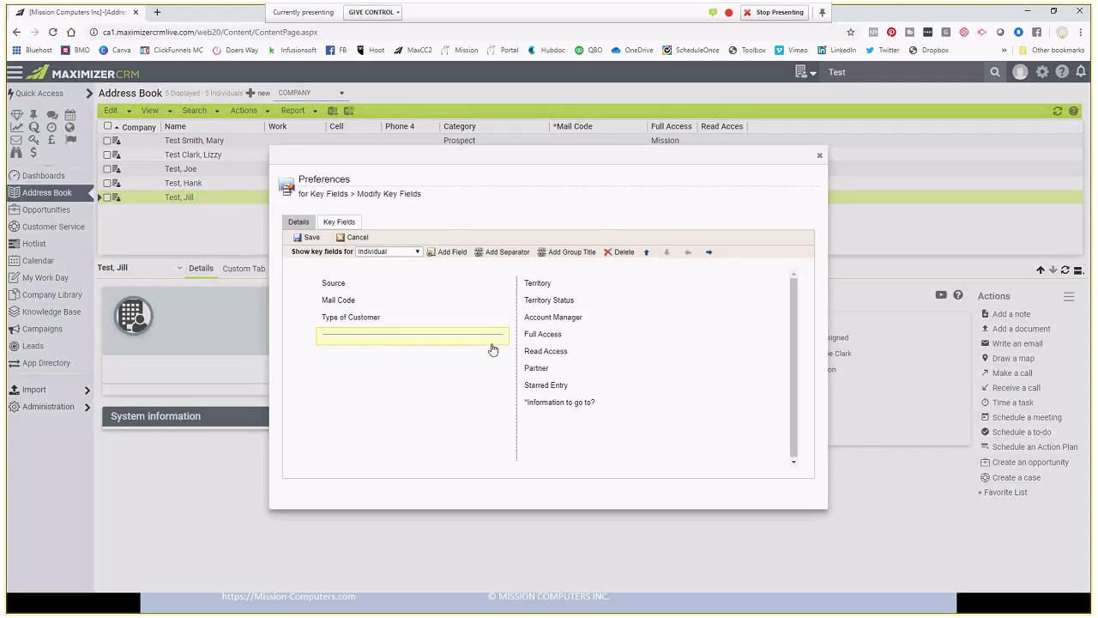
- Remove Territory, Territory Status and one field near the end of the second column from the Company Information key fields
click(578, 290)
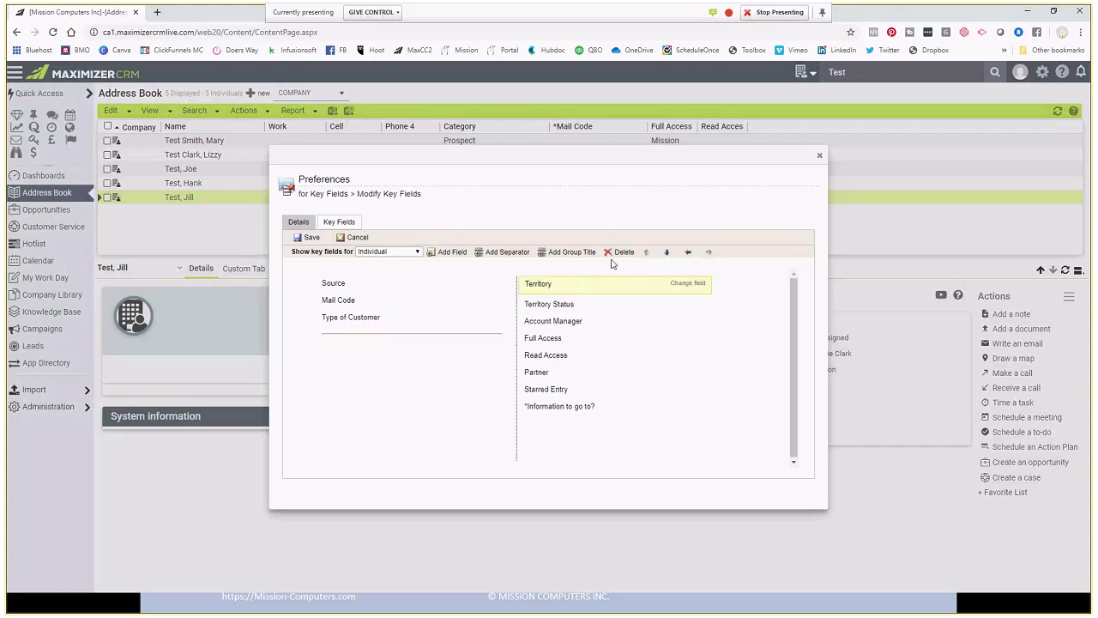
click(619, 252)
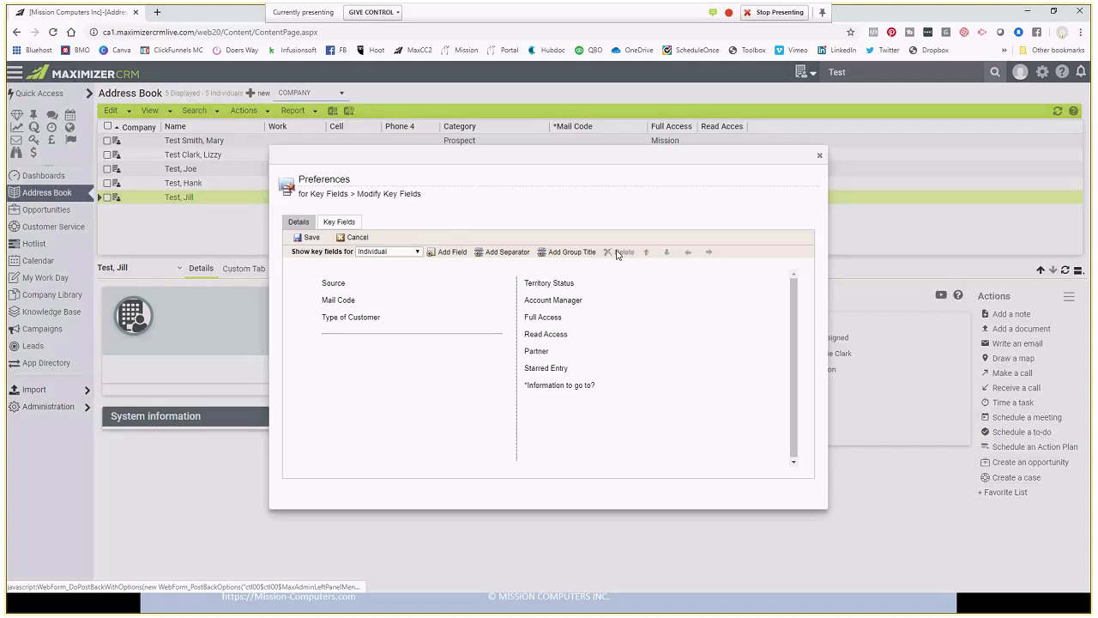
click(580, 284)
click(619, 252)
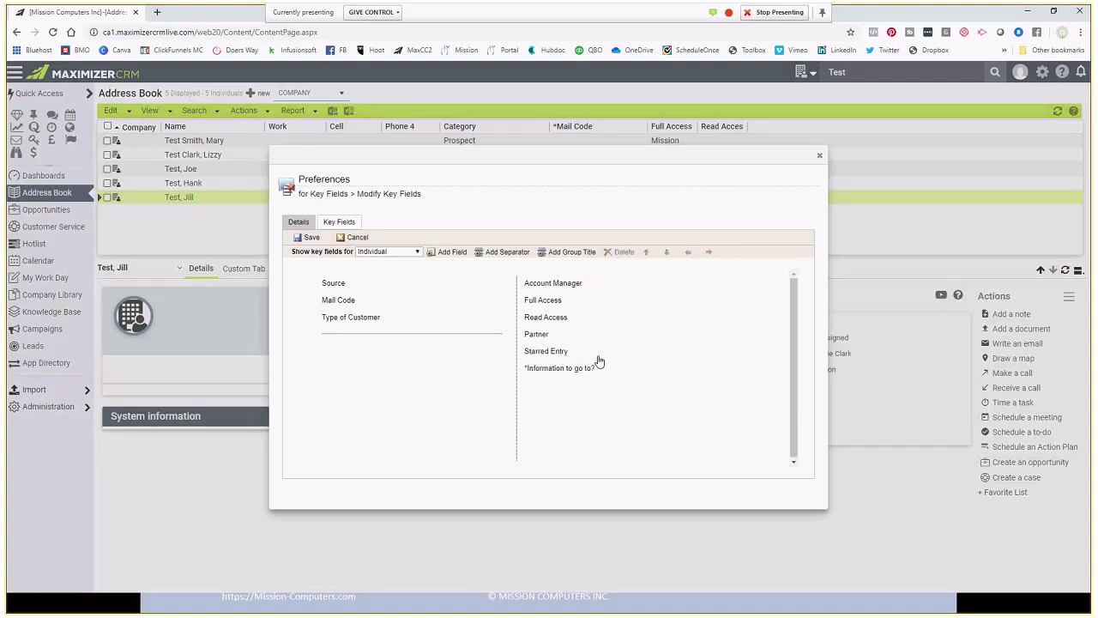
click(599, 361)
click(619, 253)
- Insert the Birthdate field from the Test folder as a key field below the separator
click(443, 253)
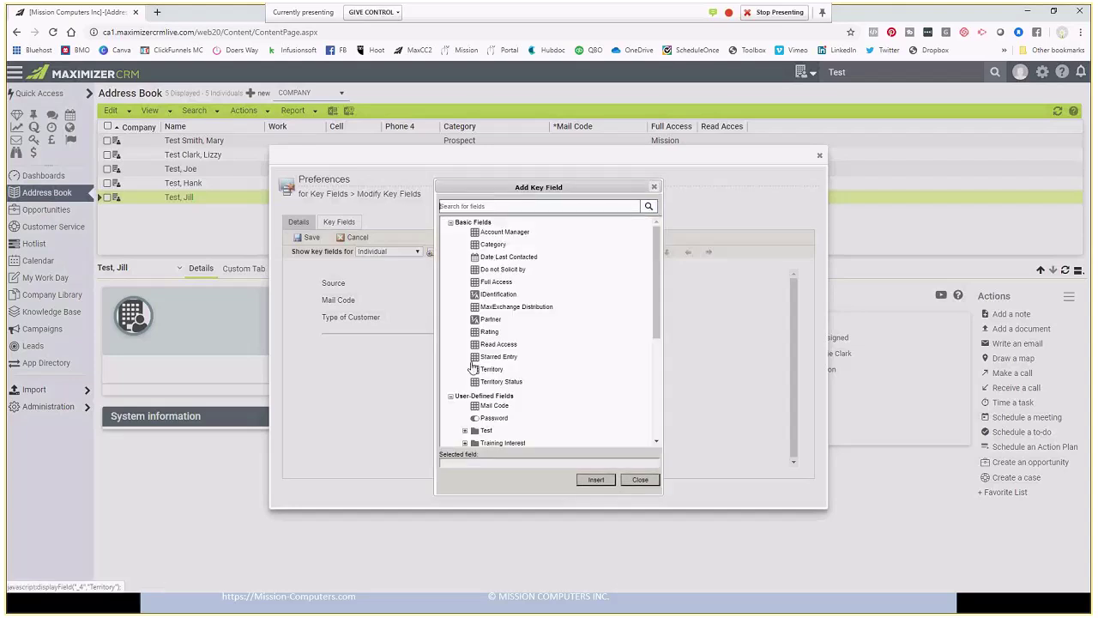
scroll(540, 374, down, 3)
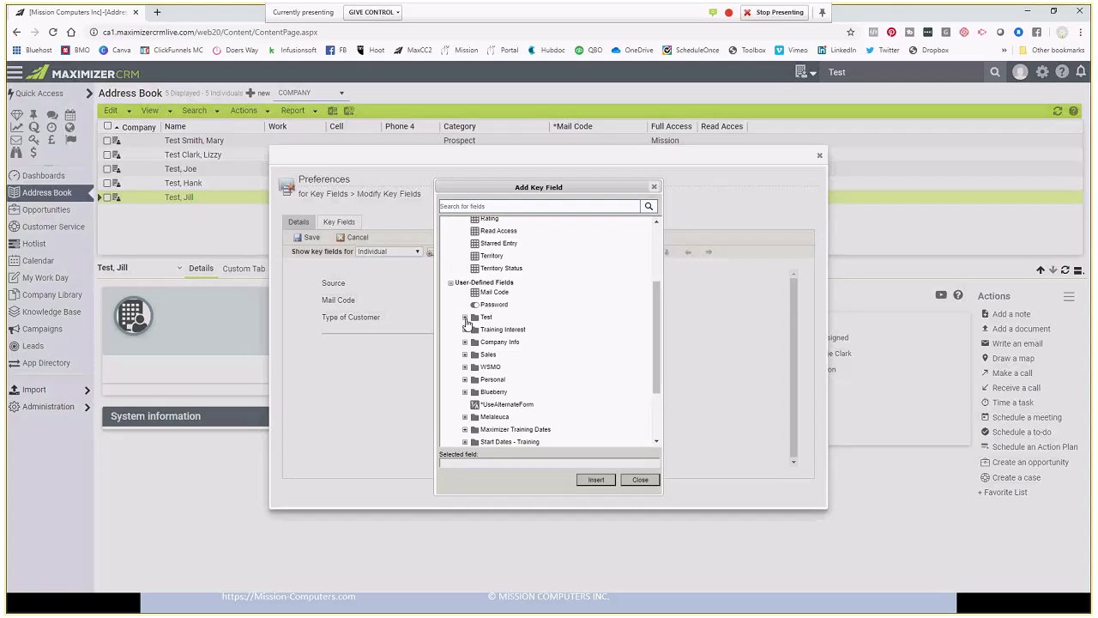
click(465, 317)
click(508, 340)
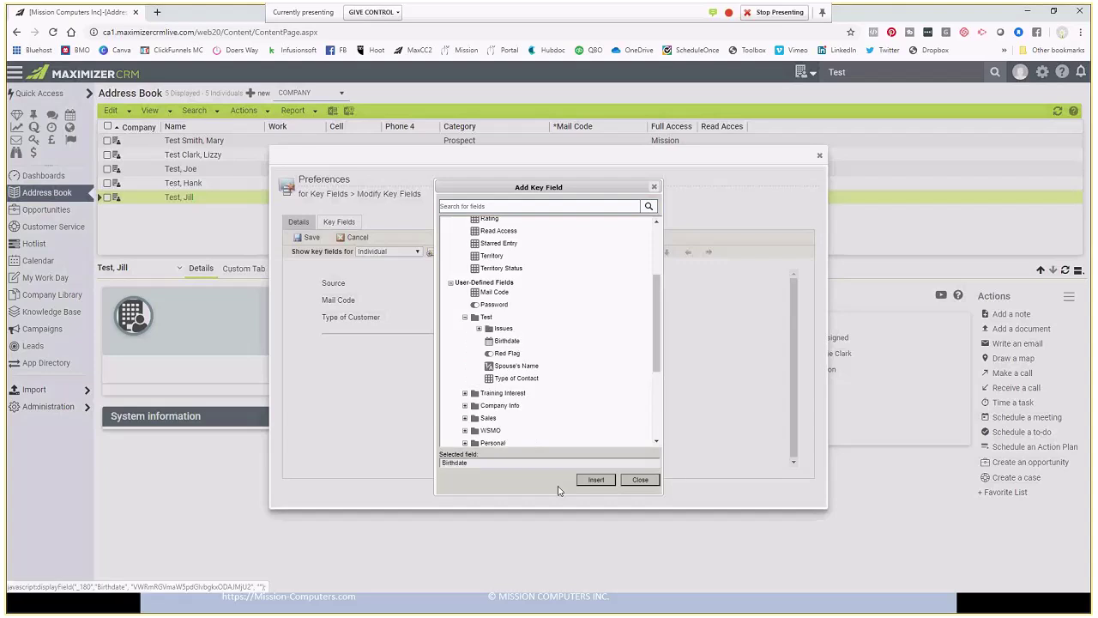
click(602, 482)
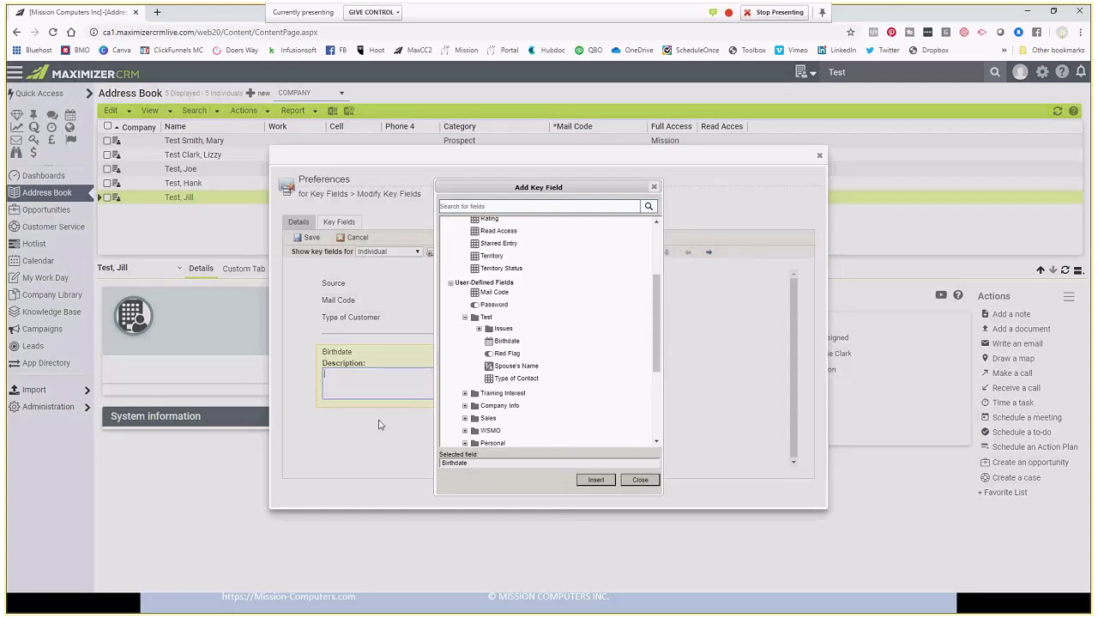
- Insert the Red Flag, Spouse's Name and Type of Contact fields as key fields and save the Company Information list
click(507, 352)
click(594, 481)
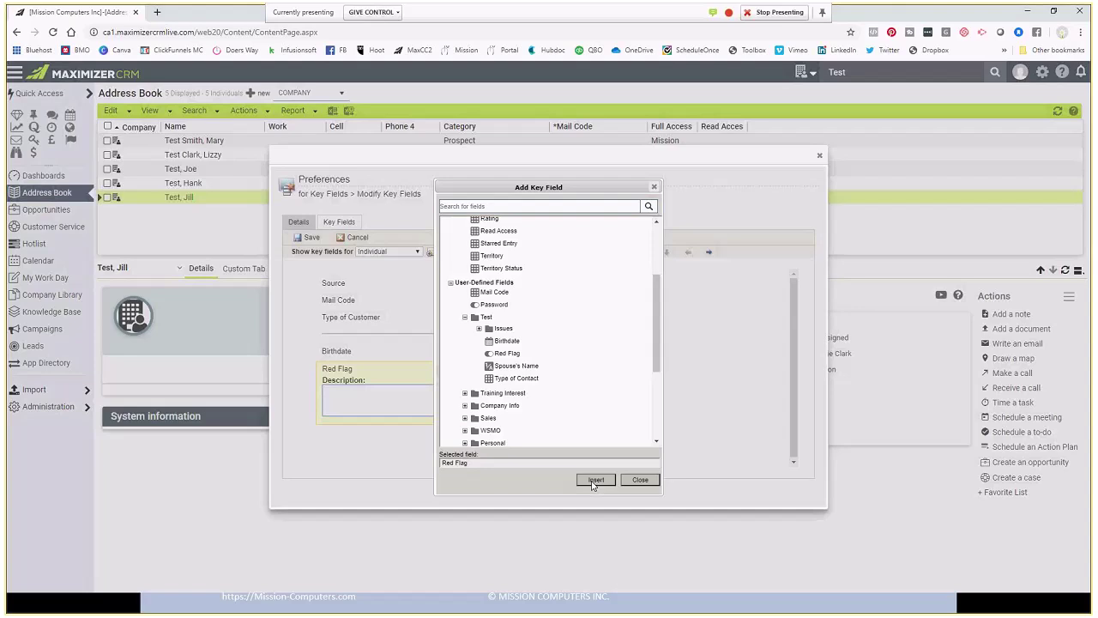
double_click(522, 367)
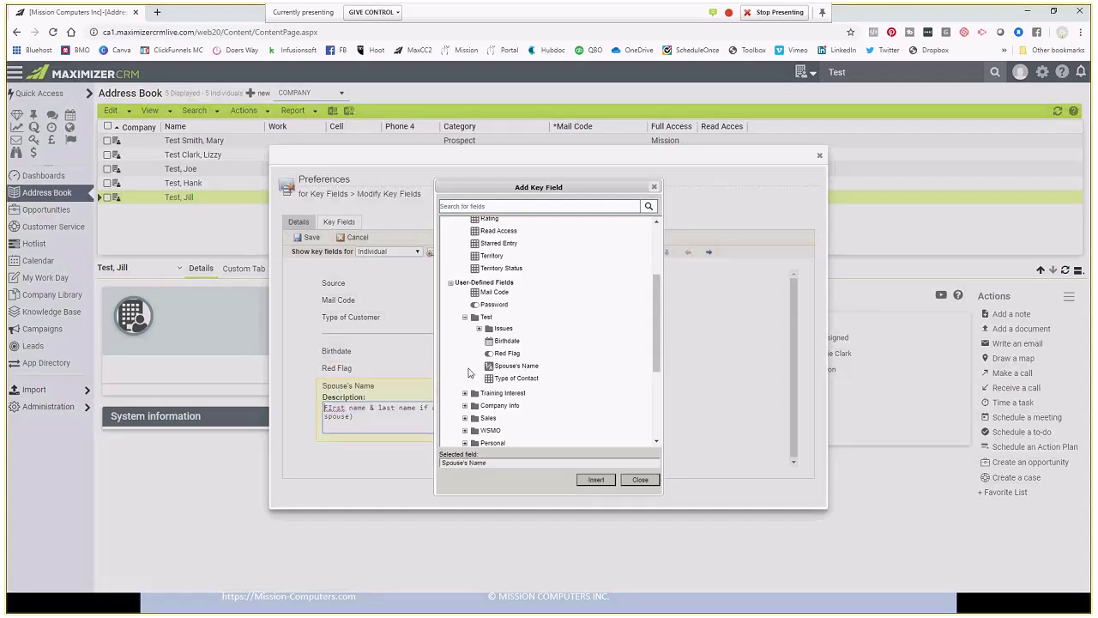
click(523, 379)
click(594, 479)
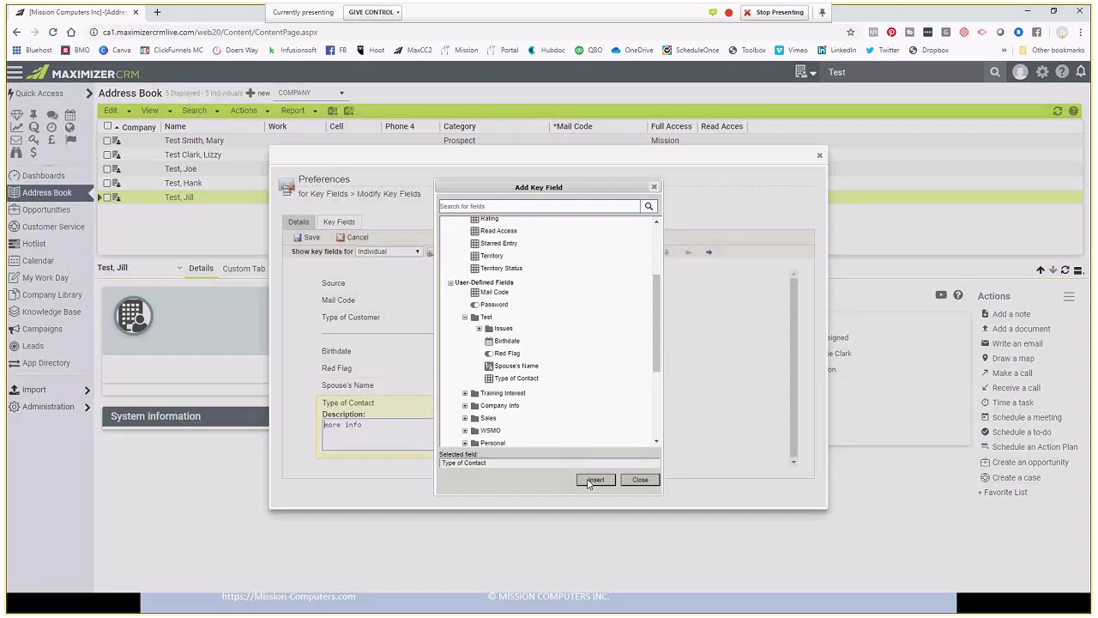
click(639, 480)
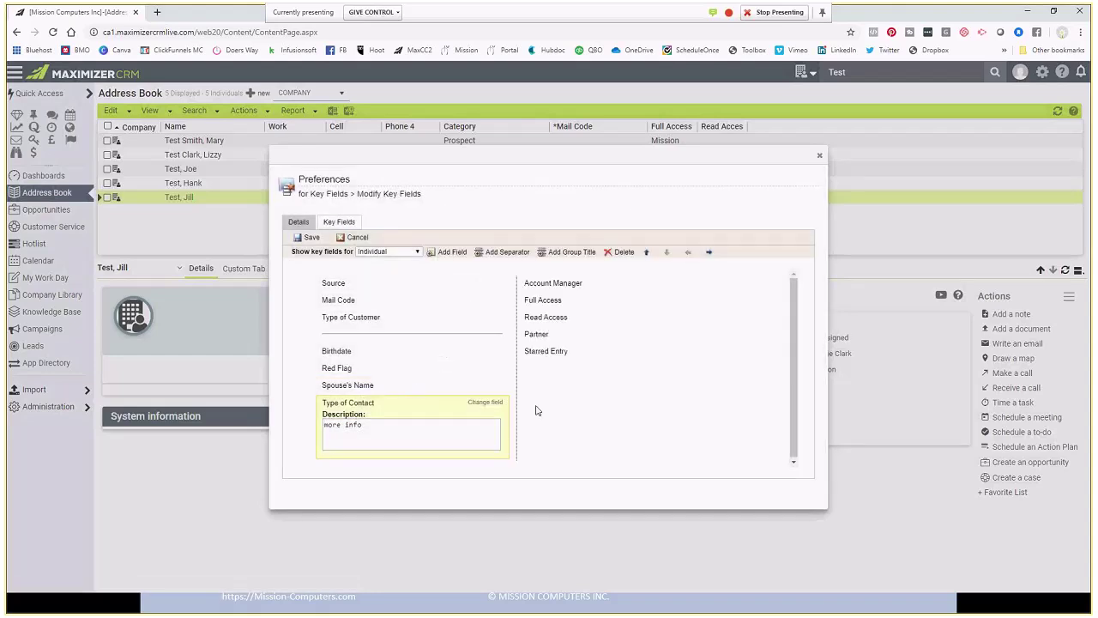
click(307, 238)
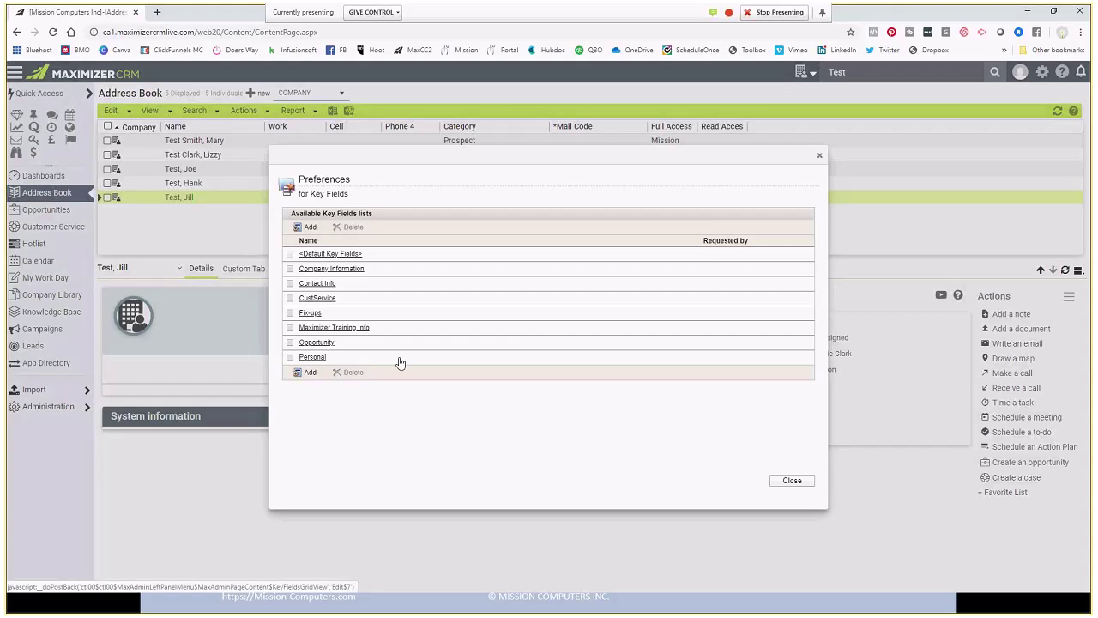
click(792, 481)
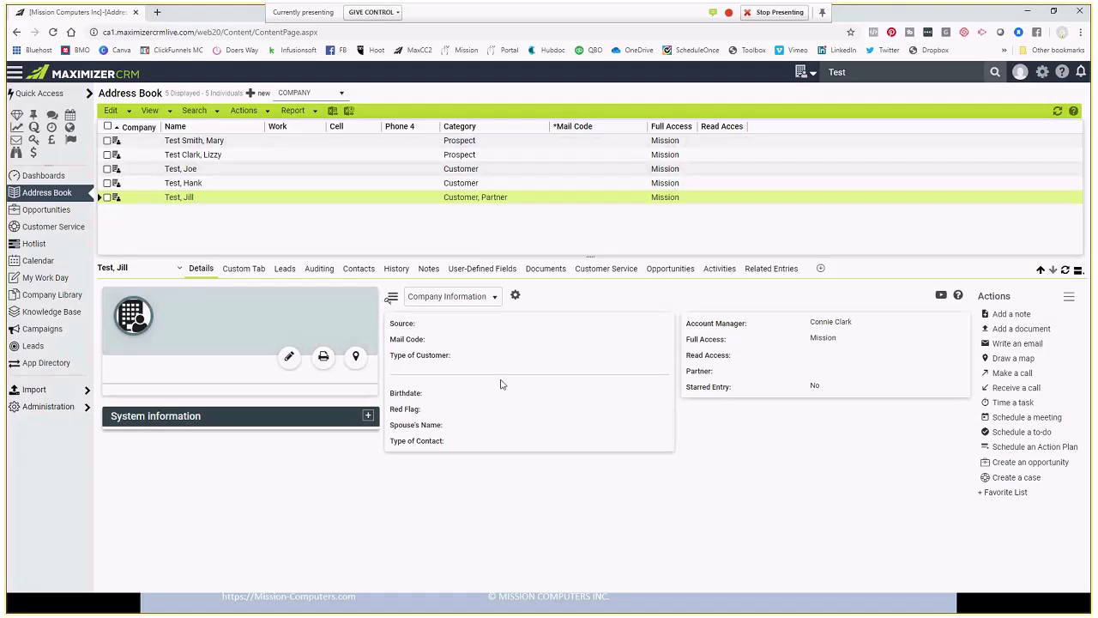
click(494, 297)
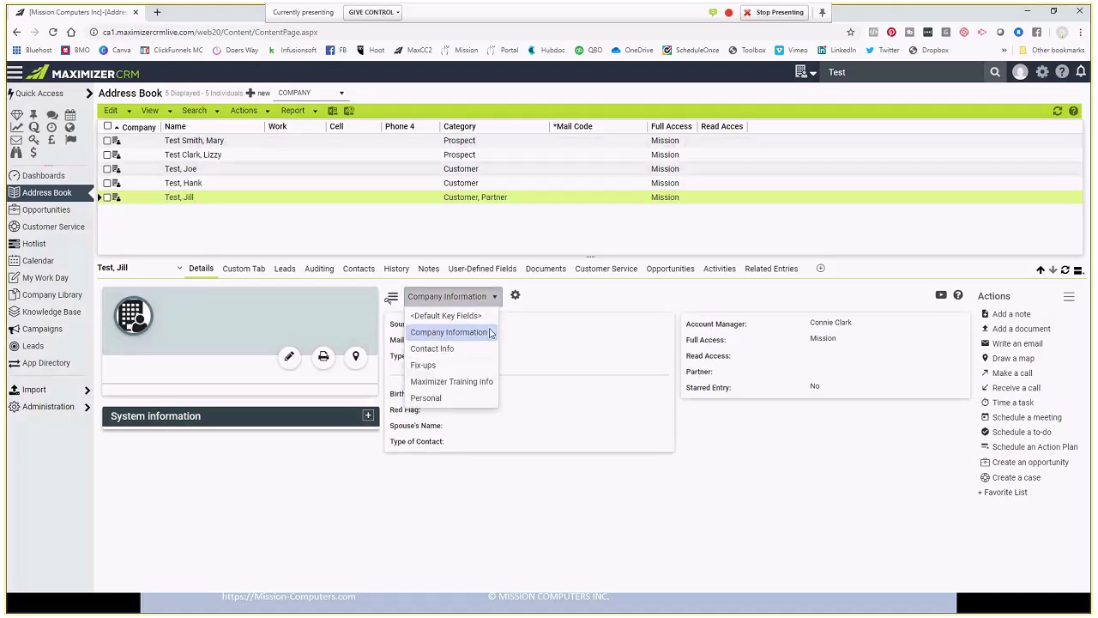
click(567, 306)
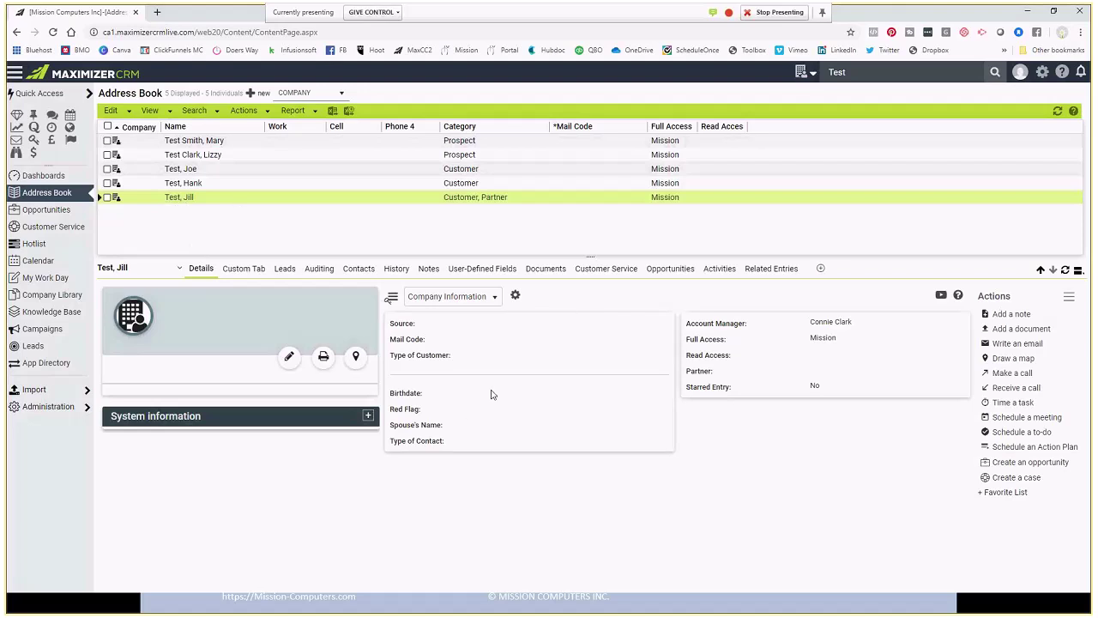
- Edit the selected entry's key fields, picking a date for Birthdate and setting Red Flag to Yes
click(289, 359)
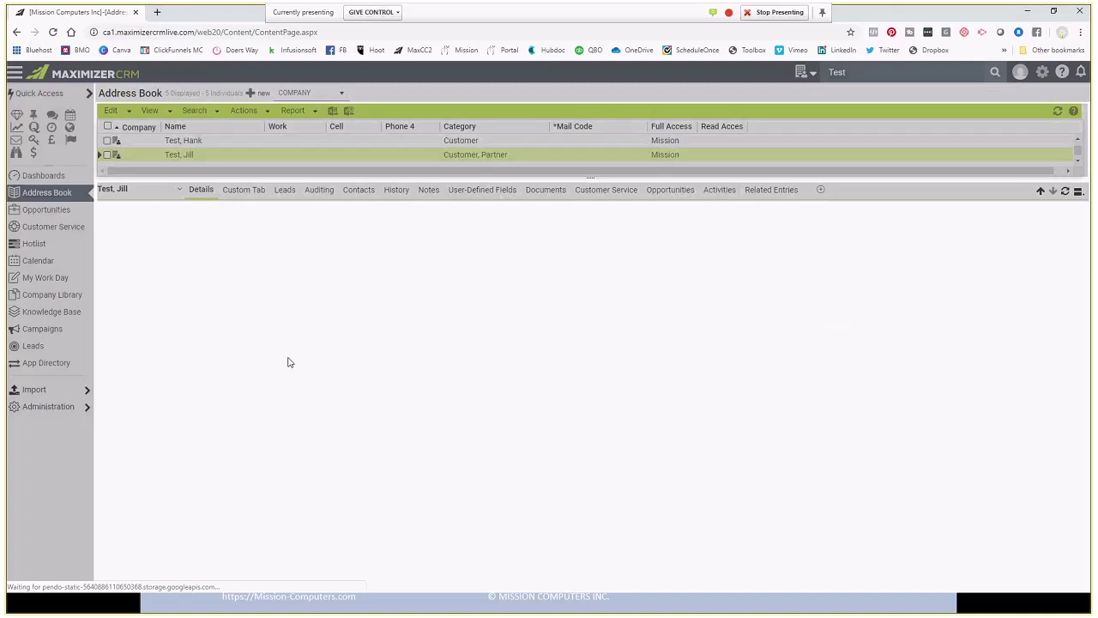
click(584, 346)
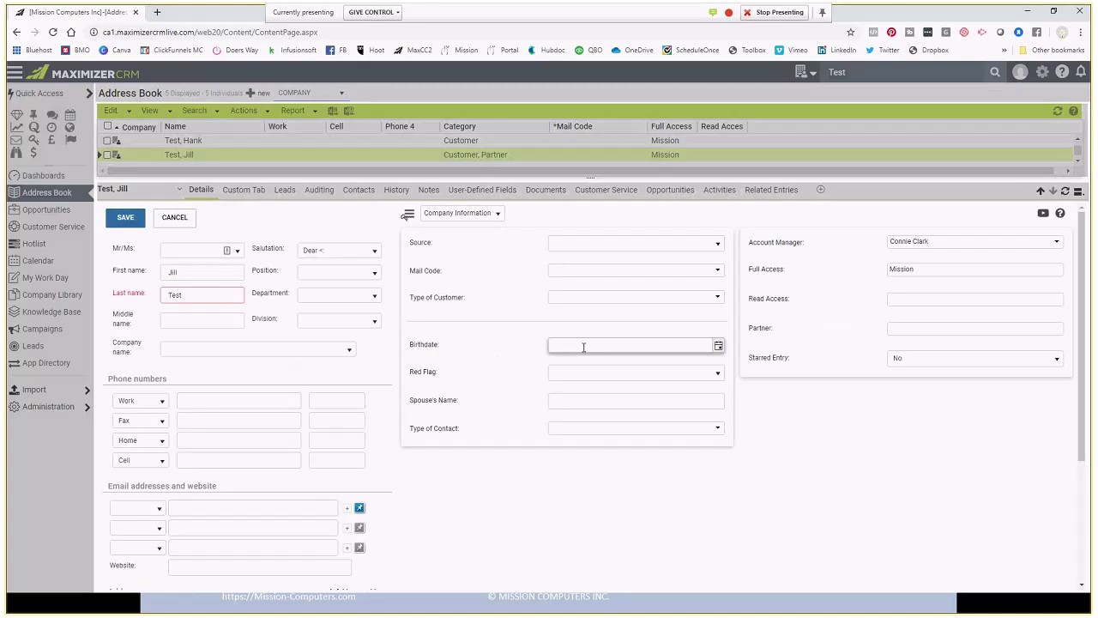
click(719, 345)
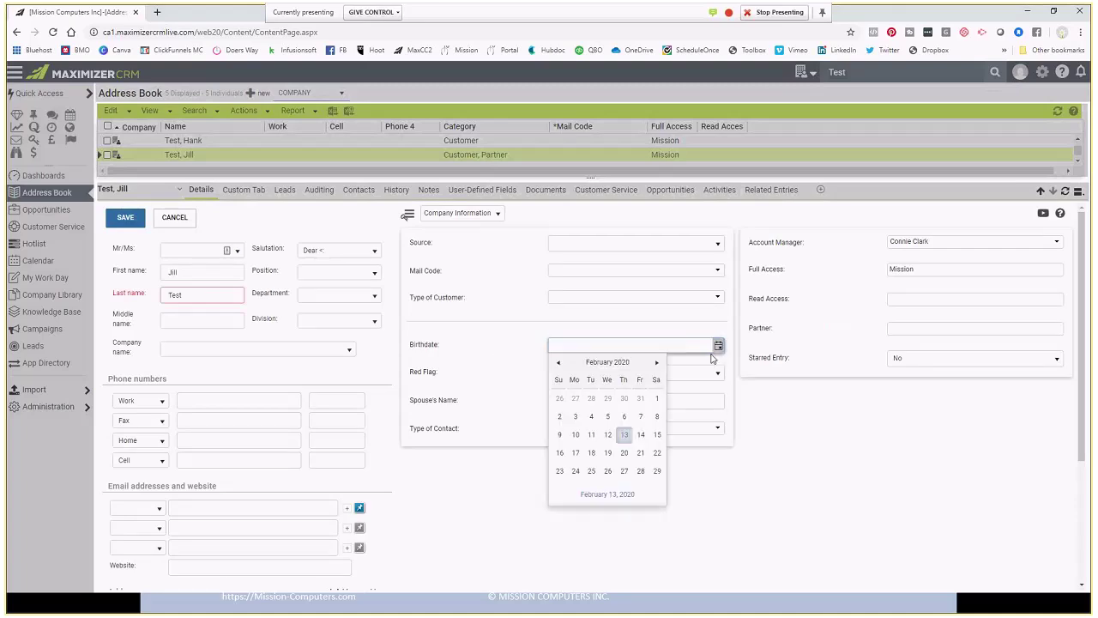
click(624, 436)
click(559, 372)
click(559, 387)
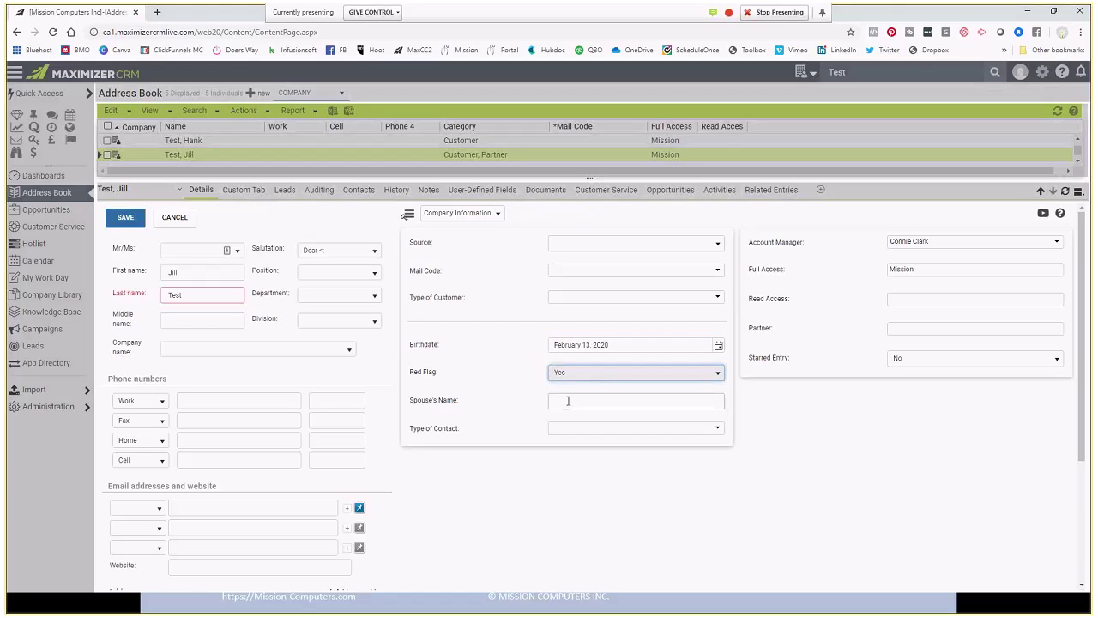
- Correct the year in the entry's Birthdate field
click(569, 401)
click(601, 344)
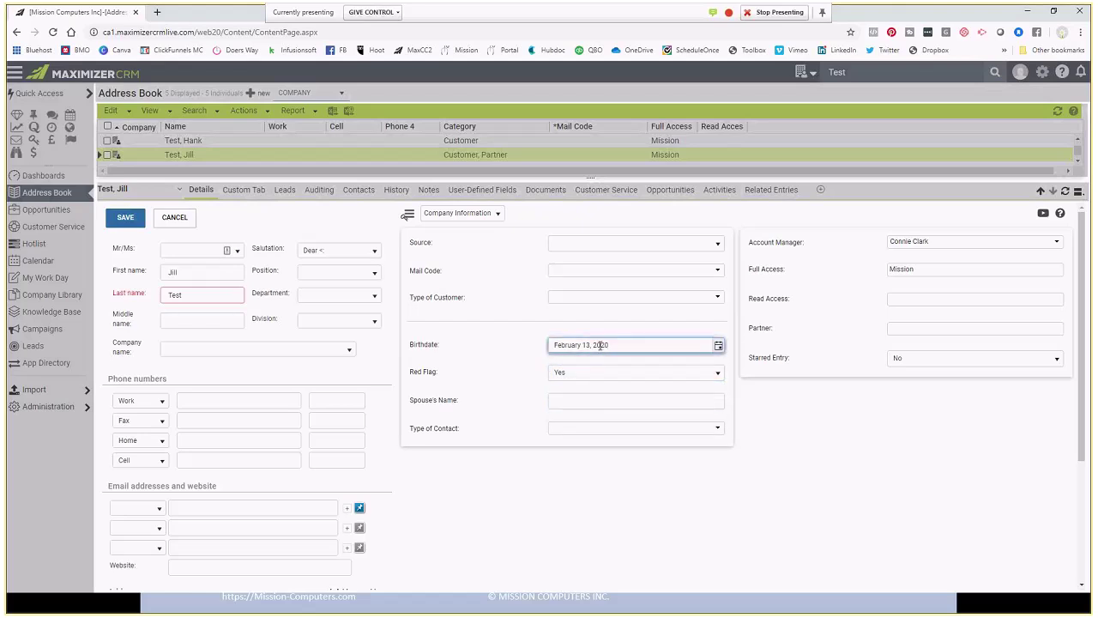
key(Delete)
key(Delete)
key(Delete)
key(Delete)
text(1990)
- Enter the spouse's name, set Type of Contact to Constituent and VIP, and save the entry
click(583, 403)
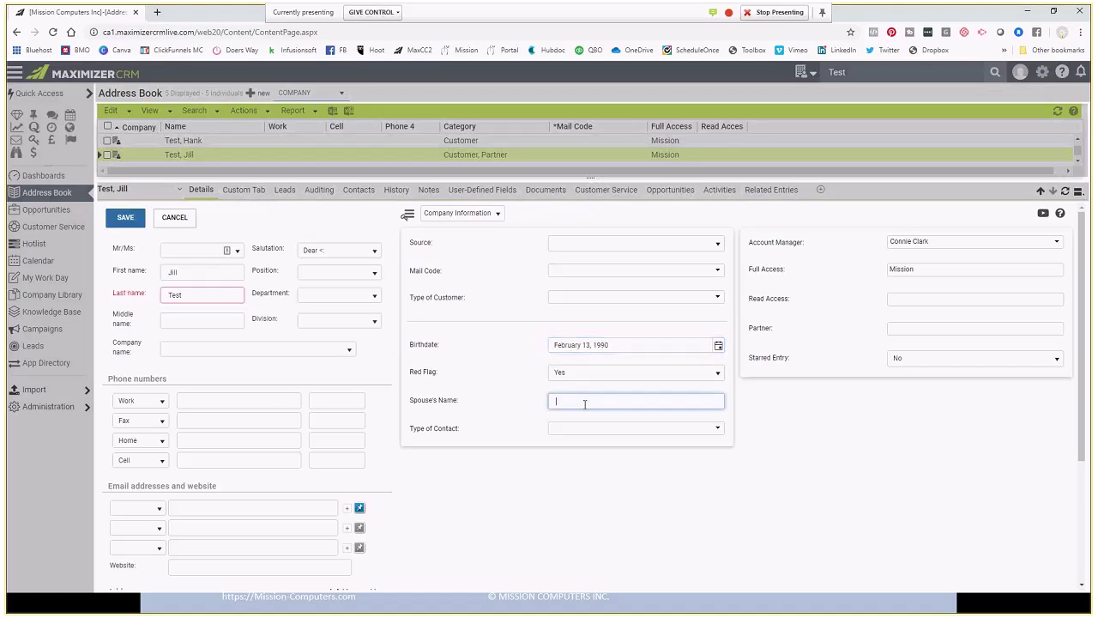
text(Jack)
key(Tab)
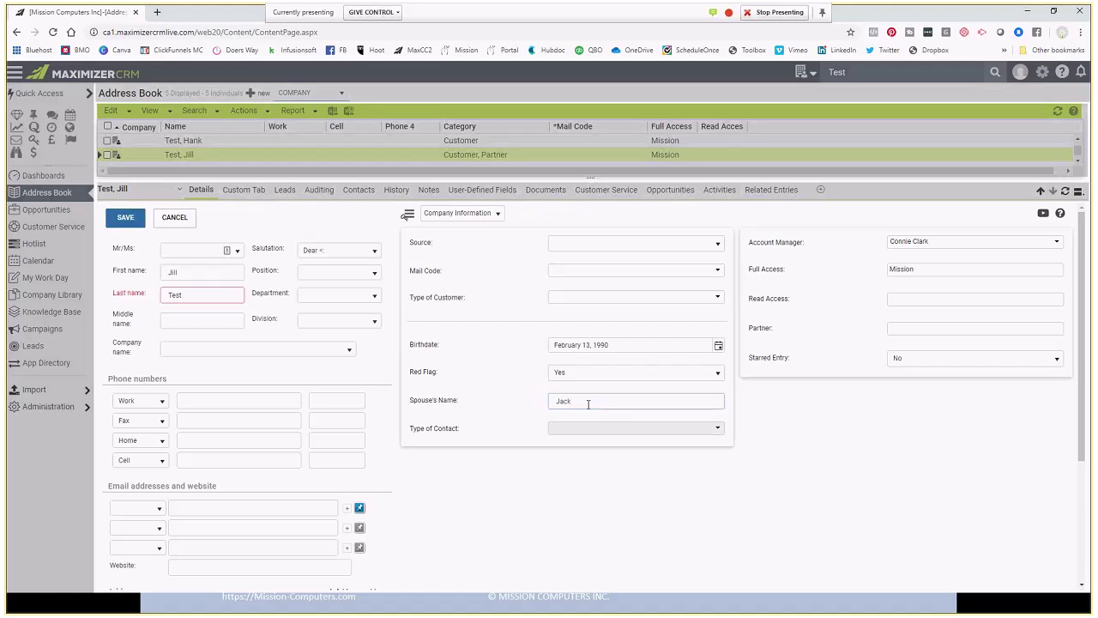
click(601, 427)
click(555, 458)
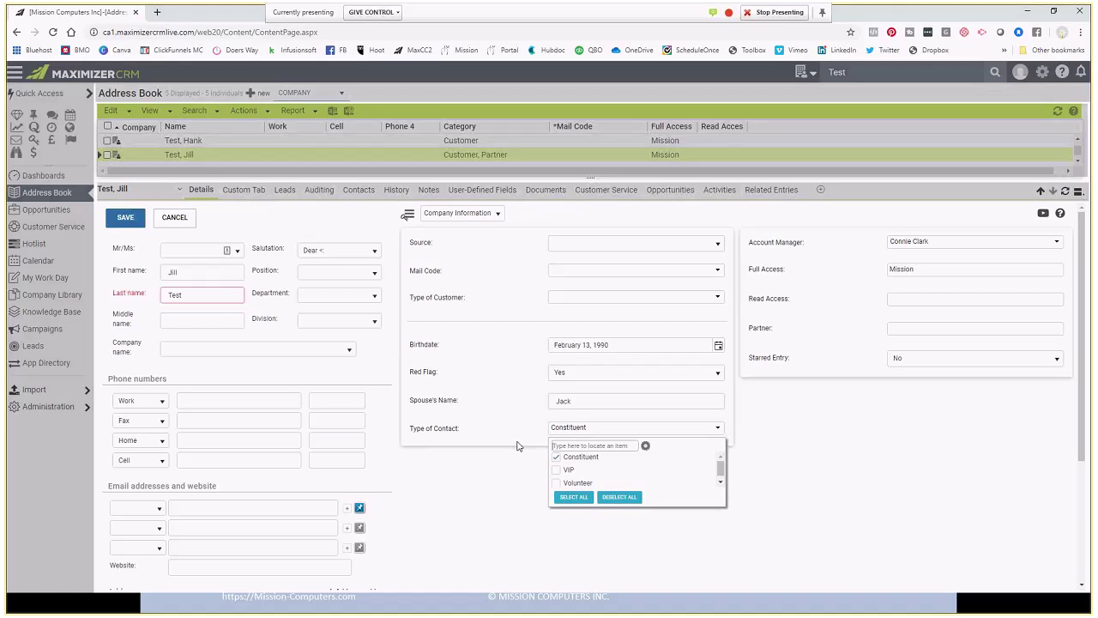
click(557, 471)
click(506, 411)
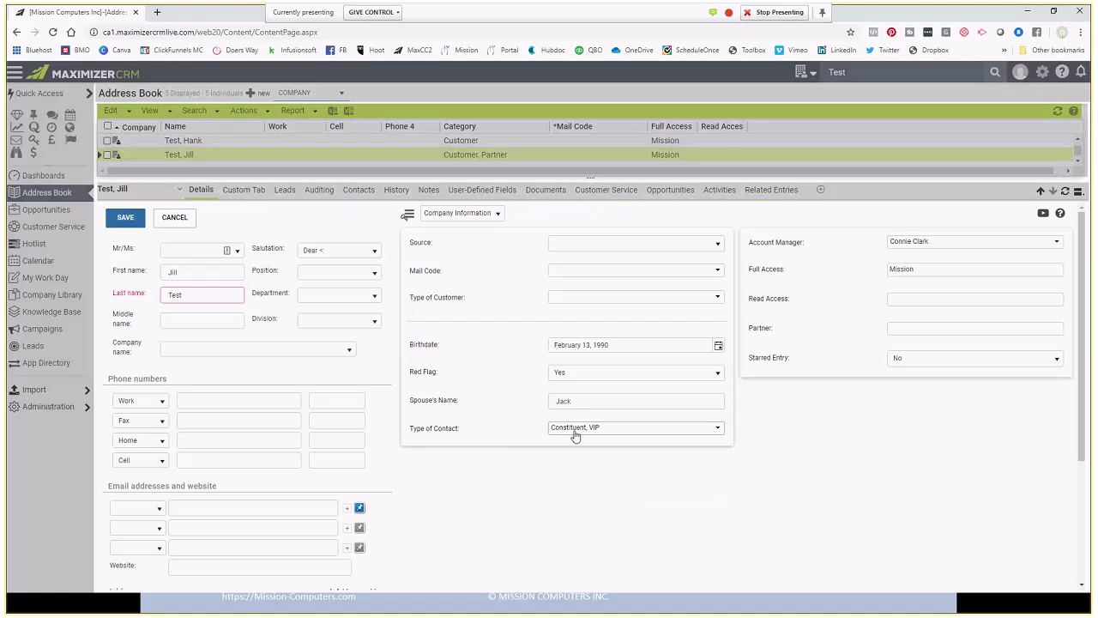
click(125, 220)
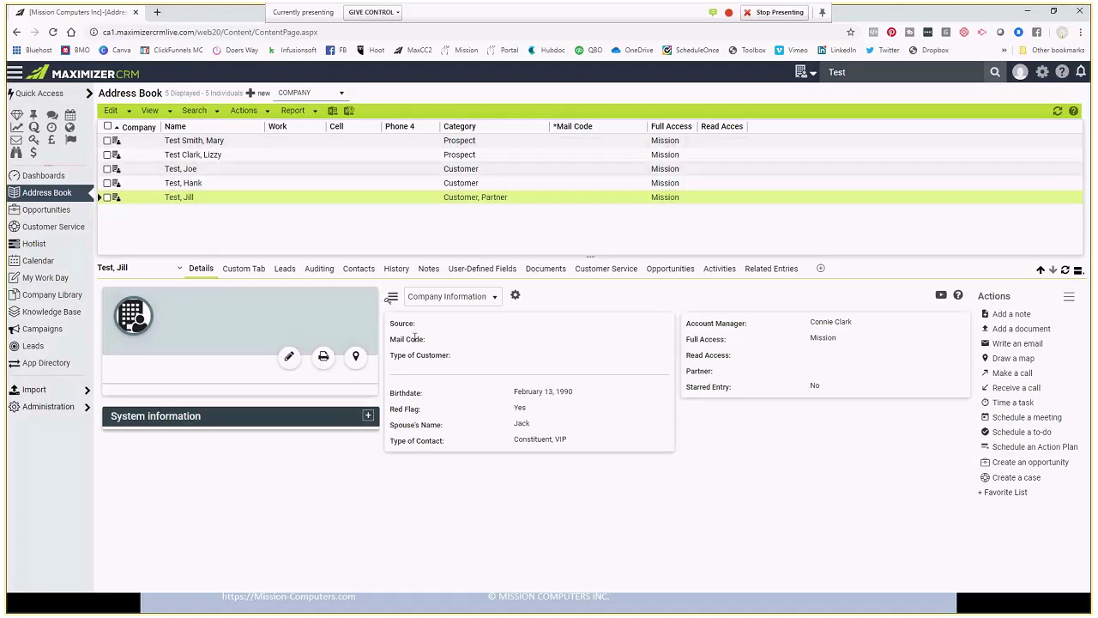
- Show the entry's user-defined fields in the Test folder and add a final letter to the spouse's name
click(484, 269)
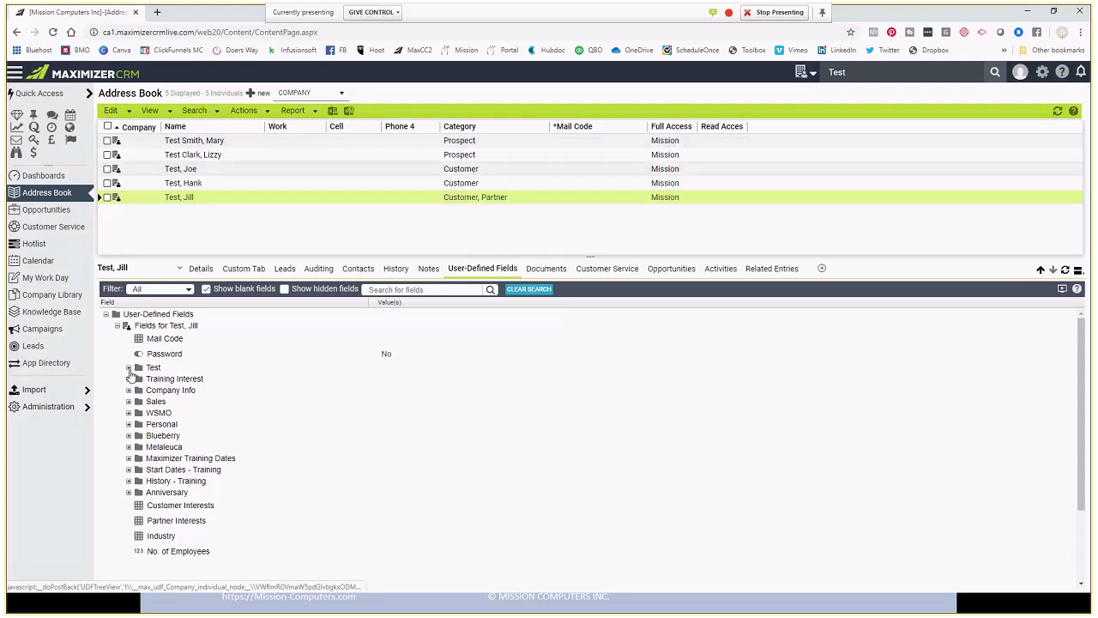
click(130, 368)
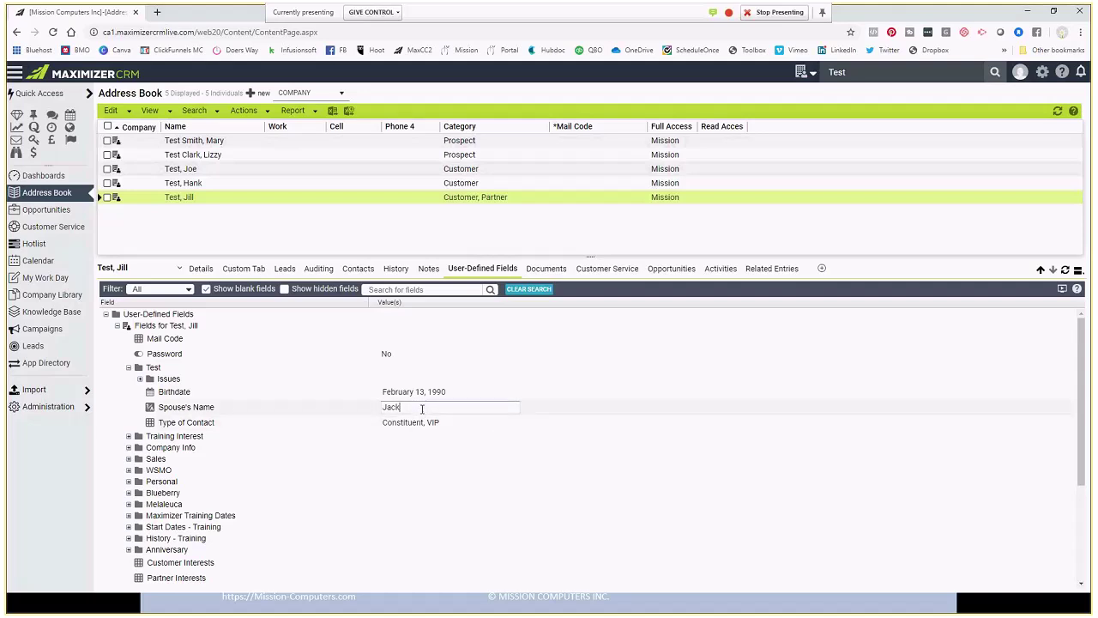
click(449, 422)
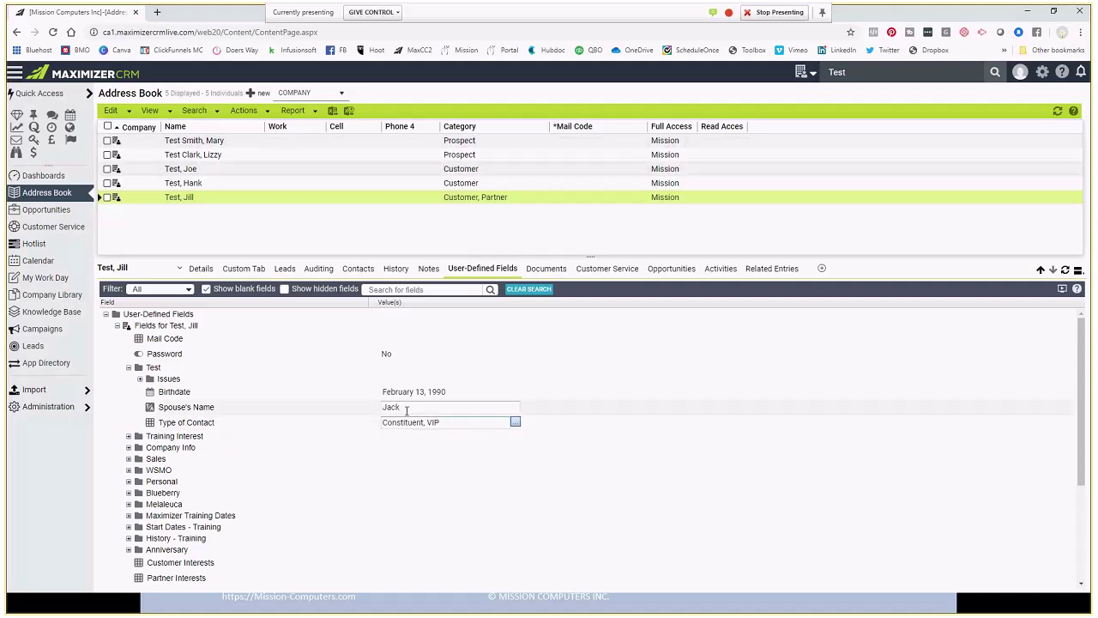
click(408, 408)
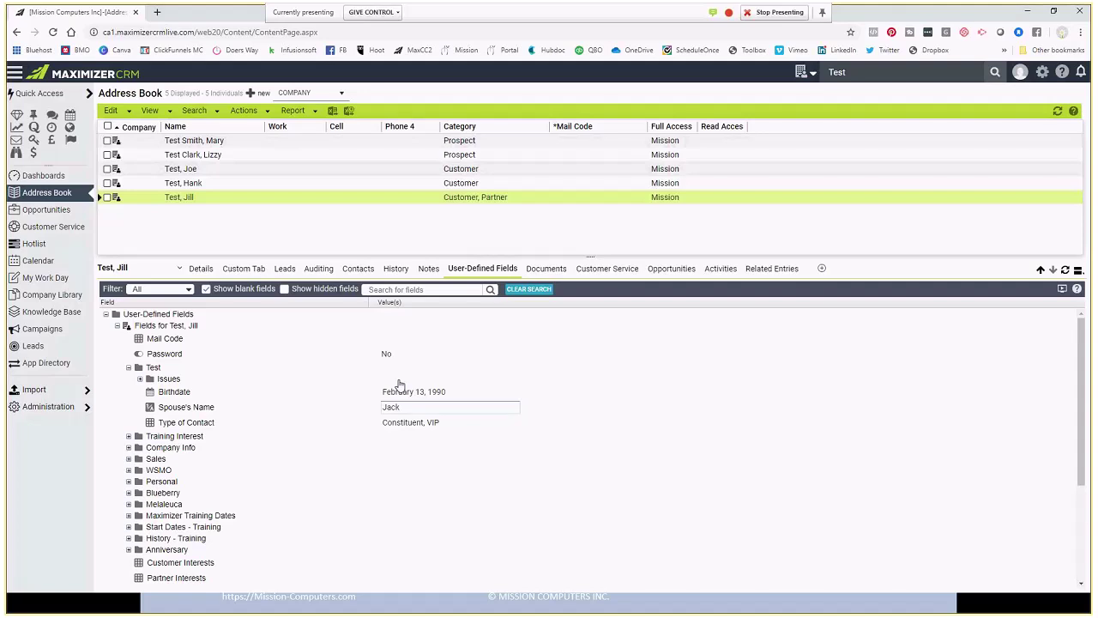
text(y)
- Expand the Issues folder and choose Busing as the Education Issues value
click(141, 380)
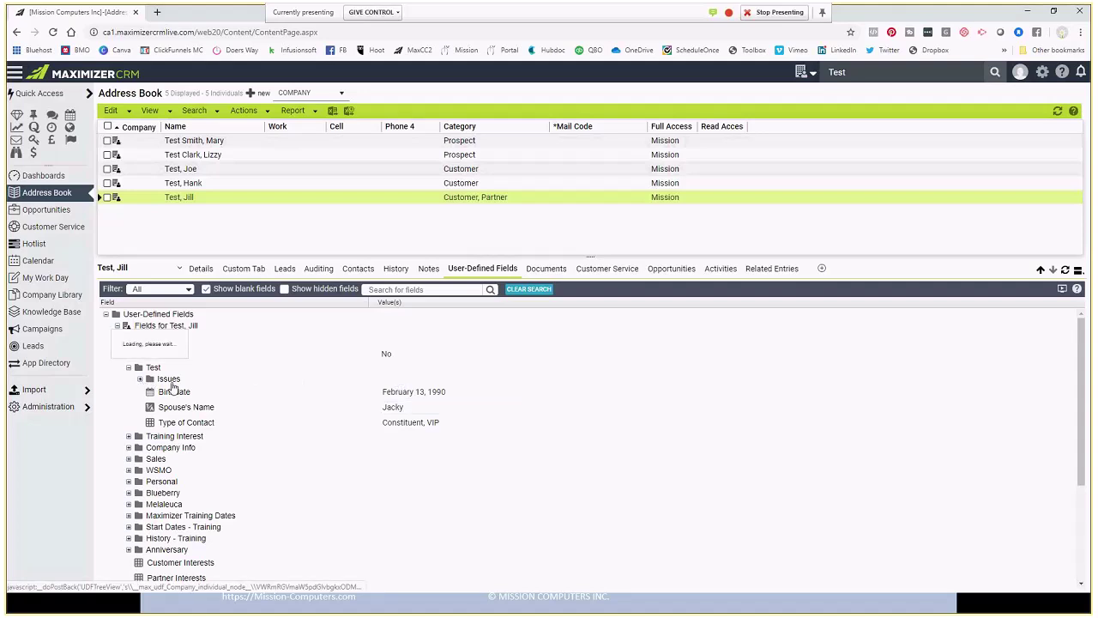
click(176, 381)
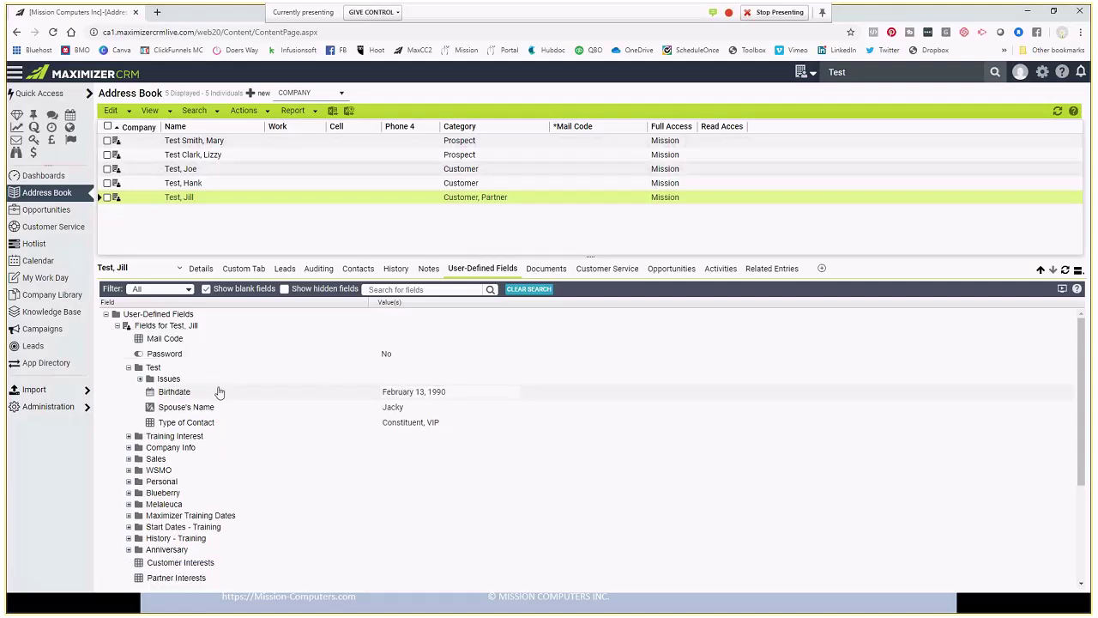
click(150, 380)
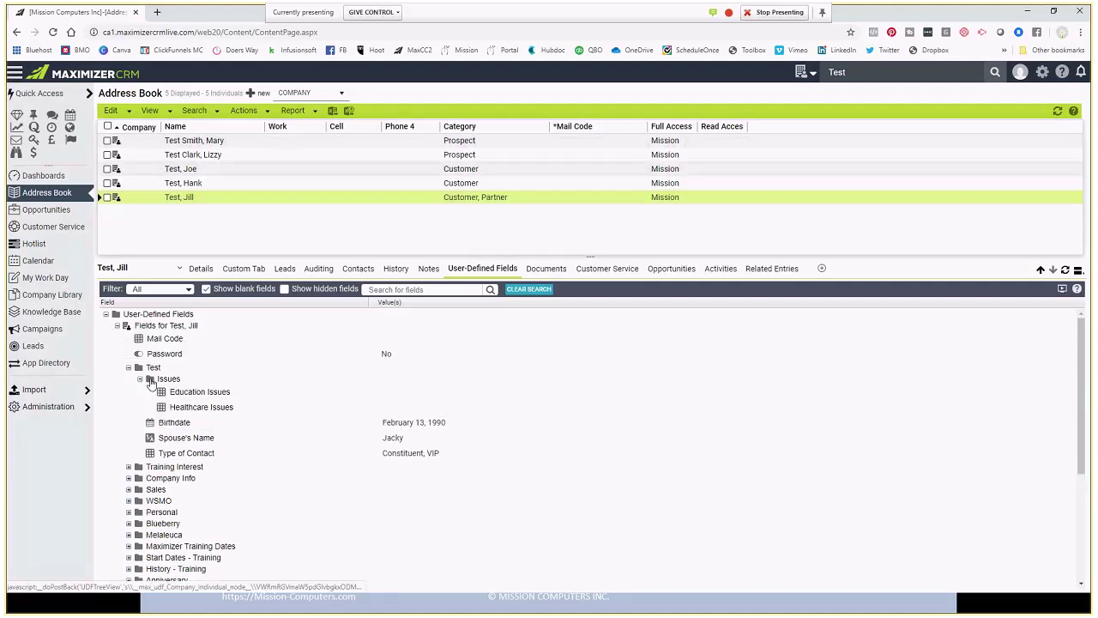
click(406, 392)
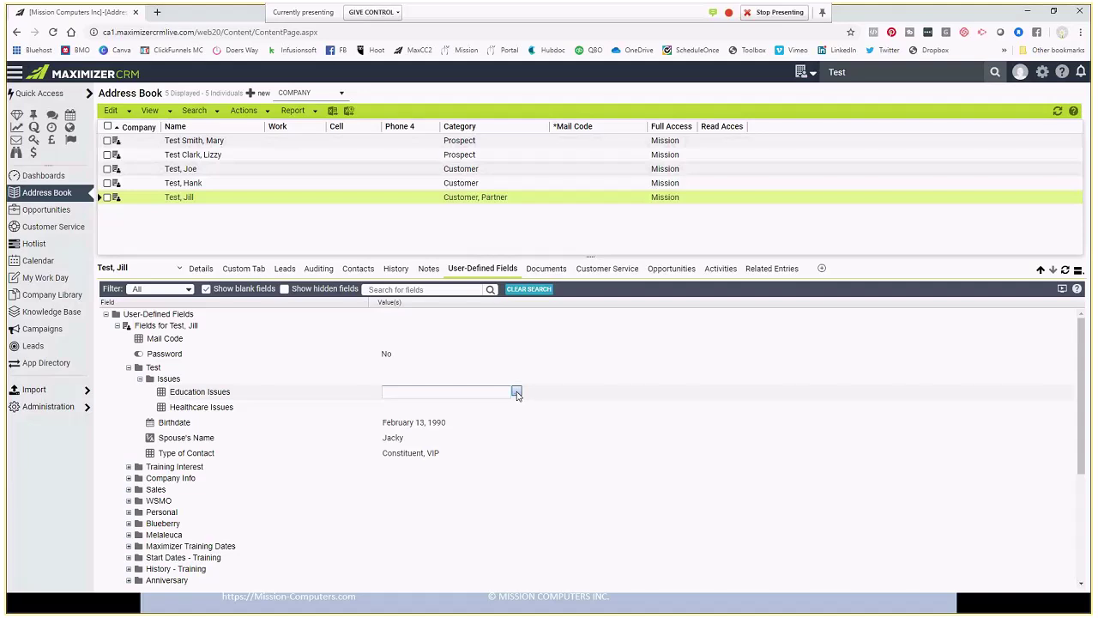
click(515, 392)
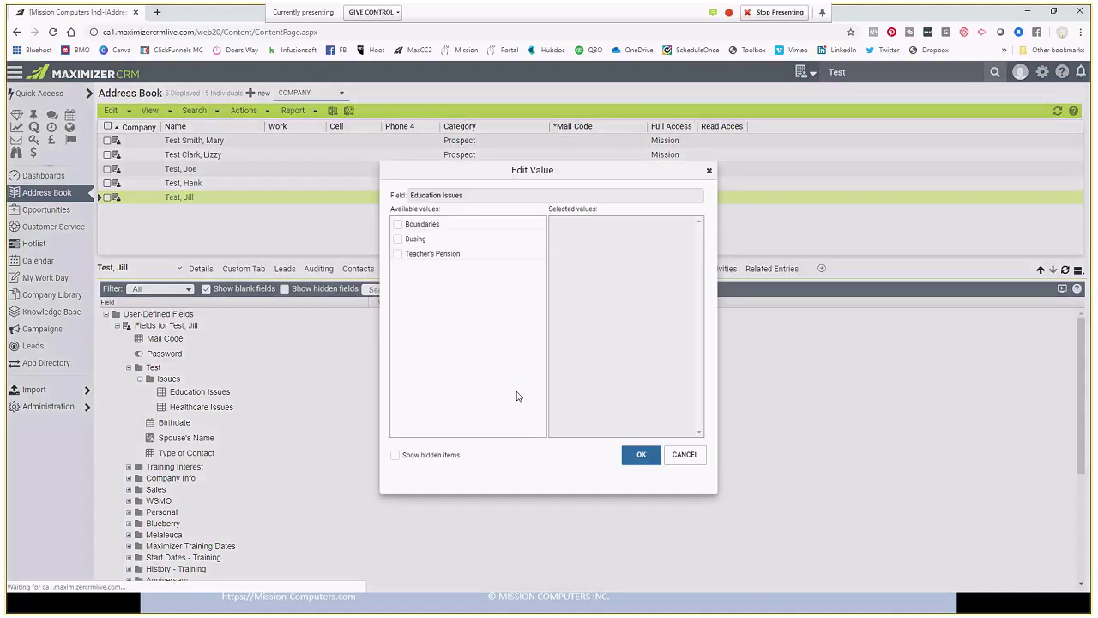
click(398, 239)
click(645, 457)
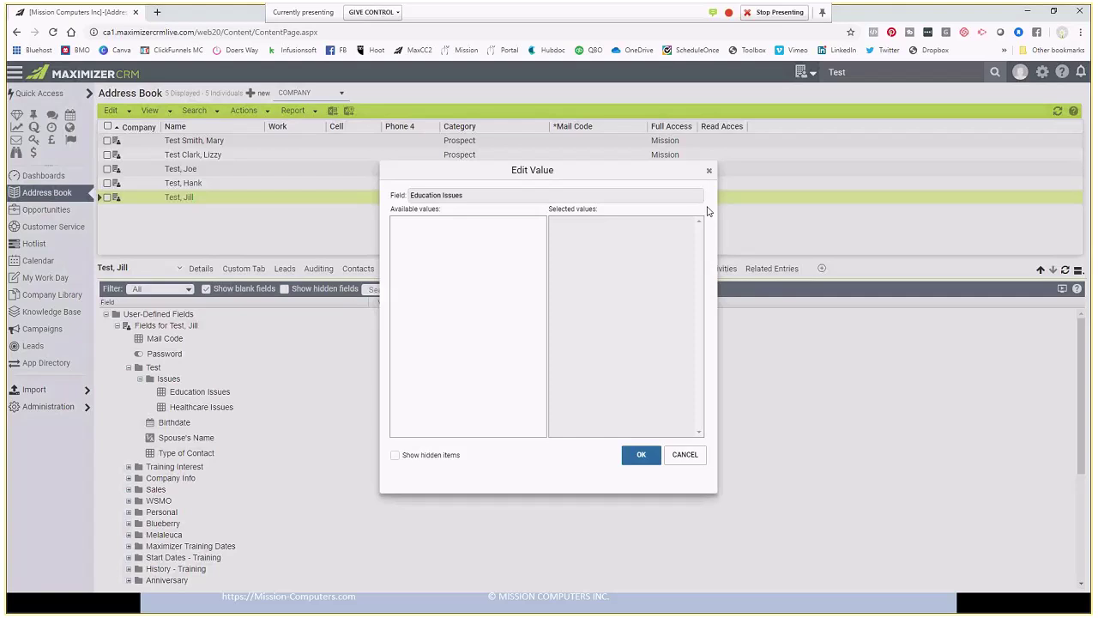
click(709, 170)
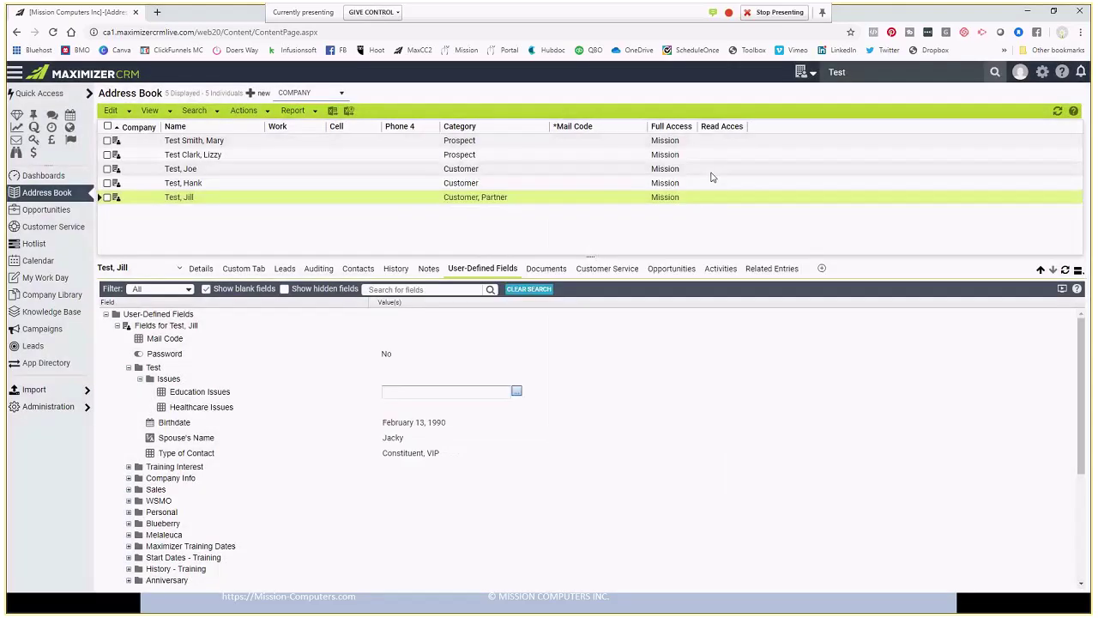
- Reopen the Education Issues values, check the Busing selection and try to confirm it again
click(516, 391)
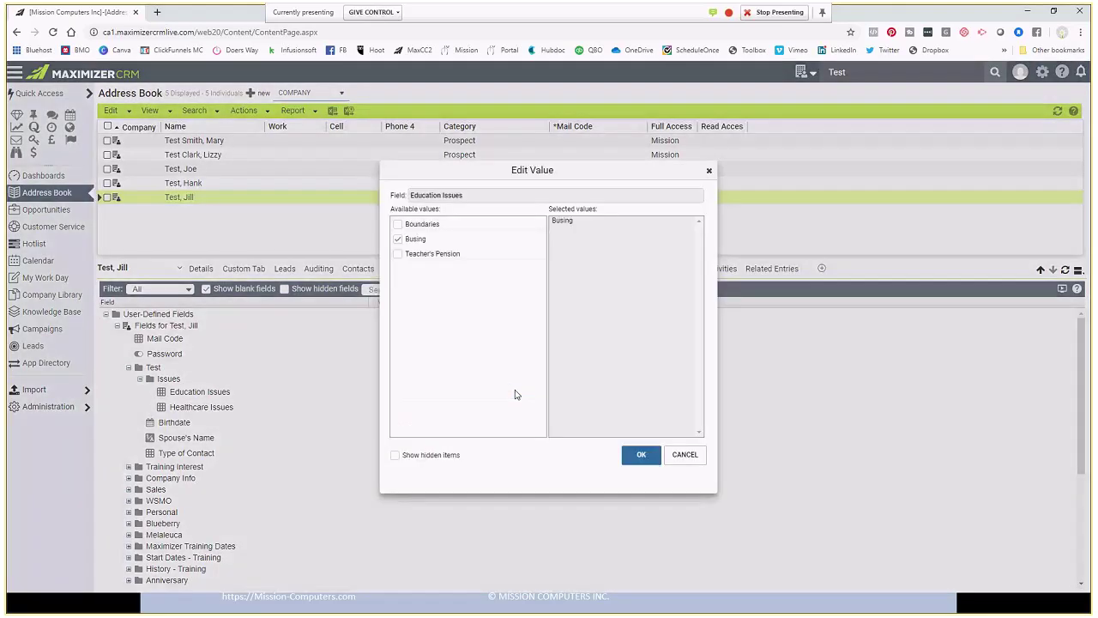
click(641, 456)
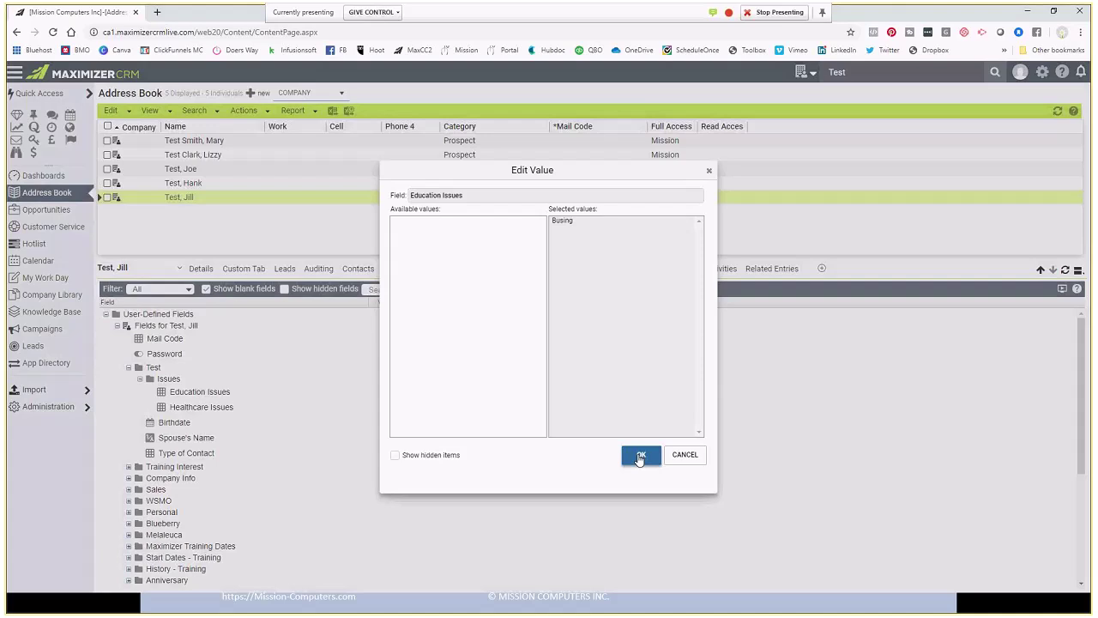
click(709, 172)
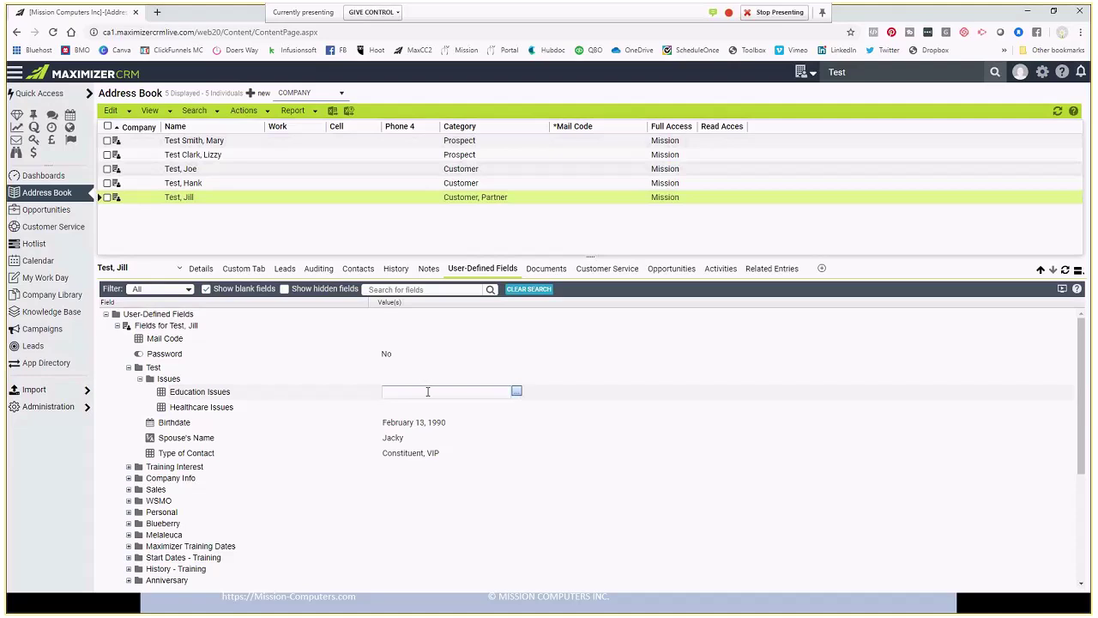
click(515, 393)
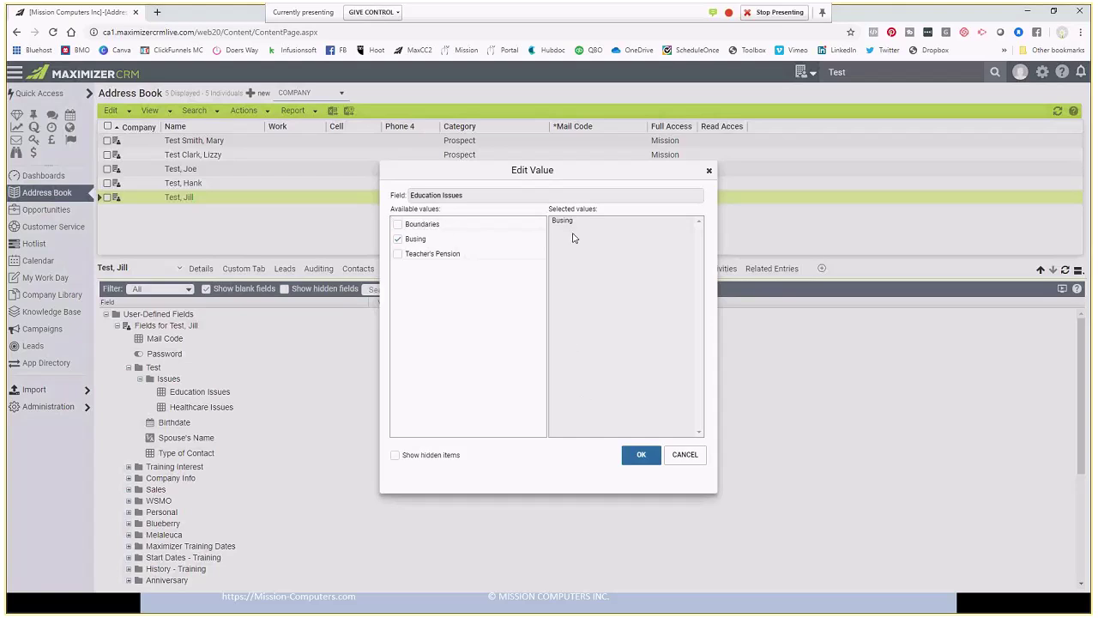
click(642, 455)
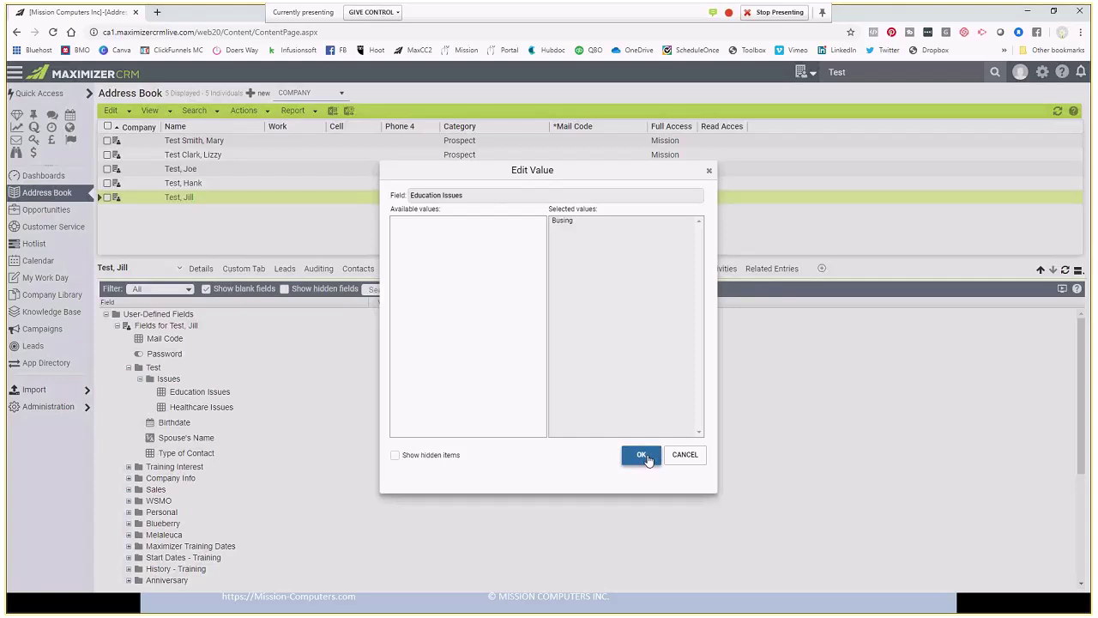
click(643, 456)
click(709, 170)
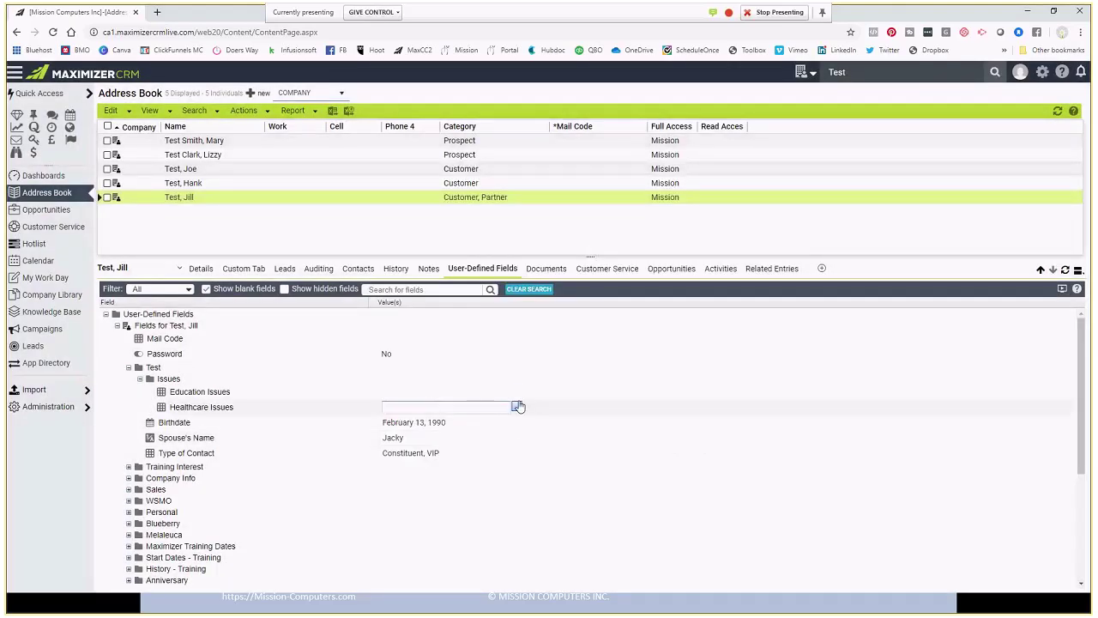
- Choose Hospitals as the Healthcare Issues value, close the value dialog and refresh the user-defined fields
click(519, 407)
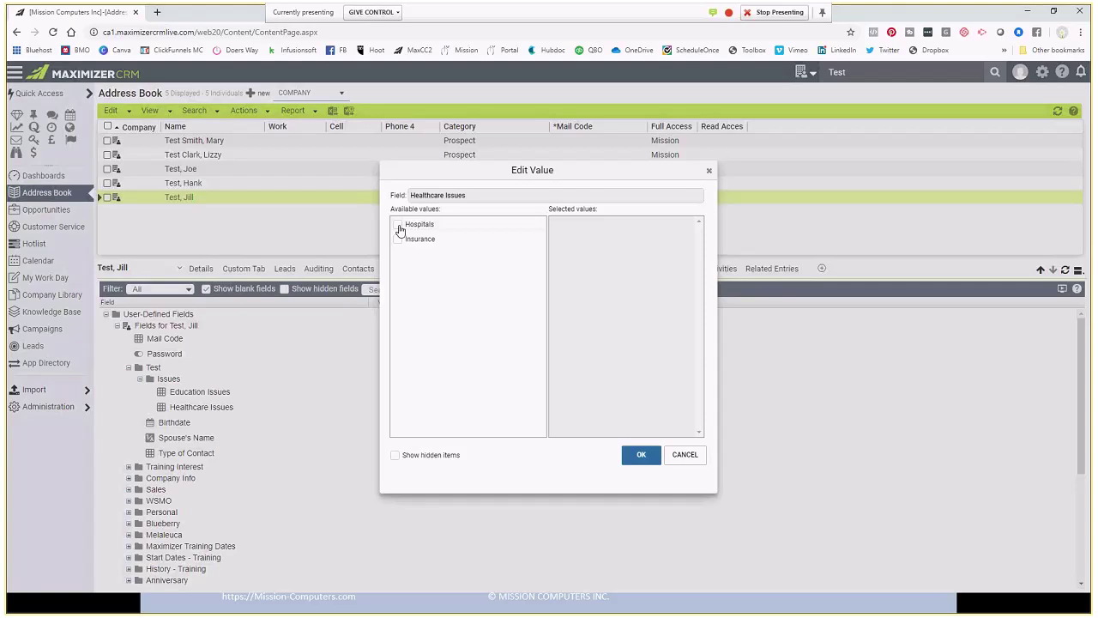
click(399, 228)
click(641, 455)
click(709, 174)
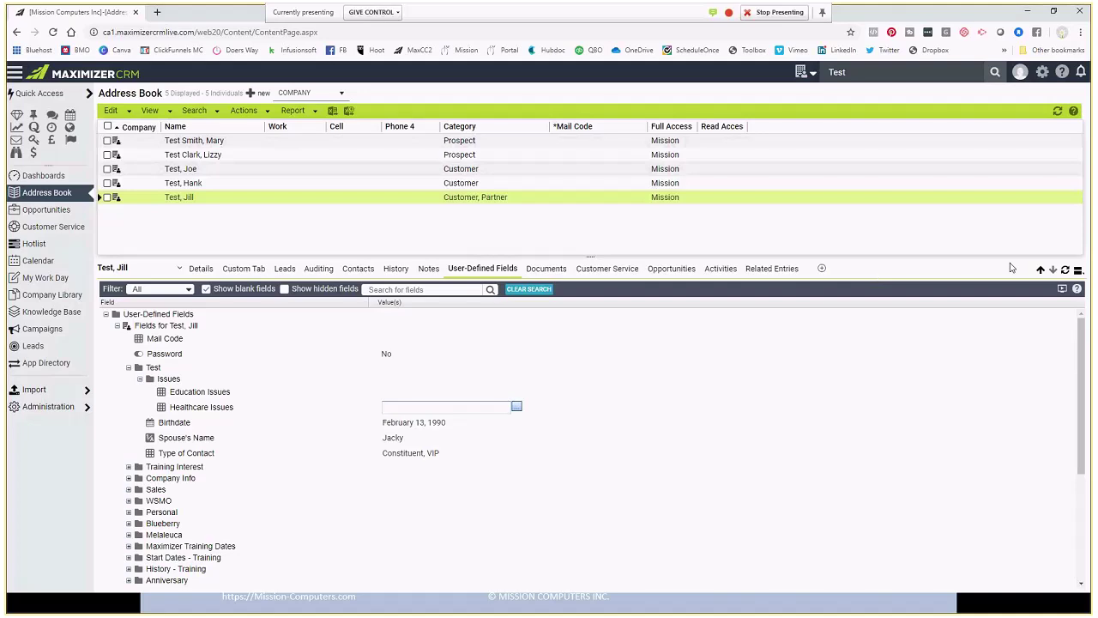
click(1065, 271)
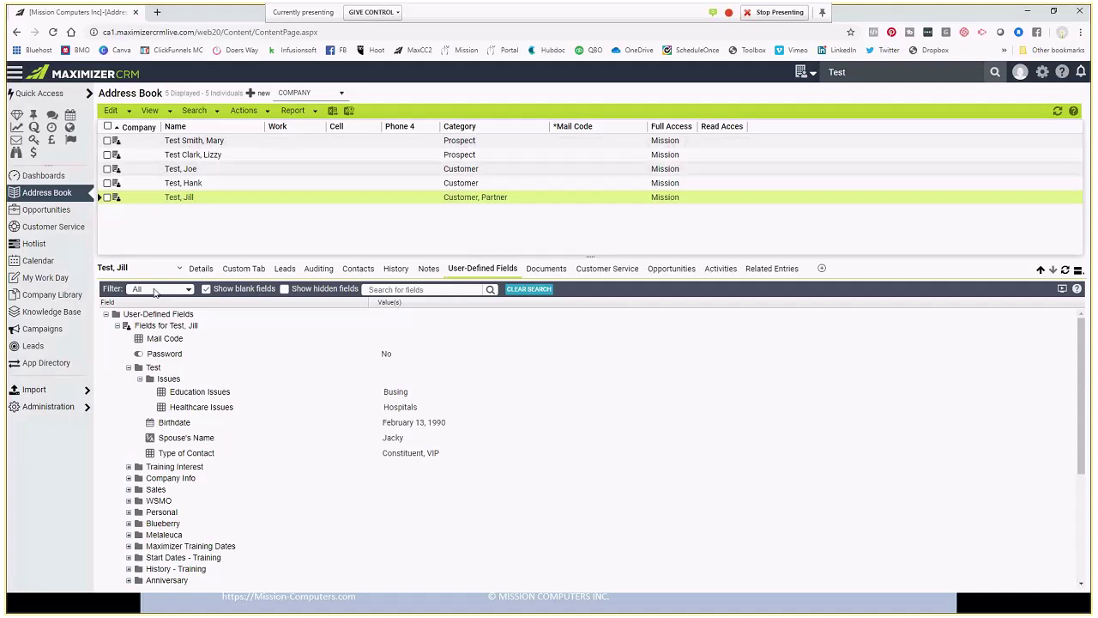
- Filter the entry's user-defined fields to the Table type and hide the blank fields
click(189, 290)
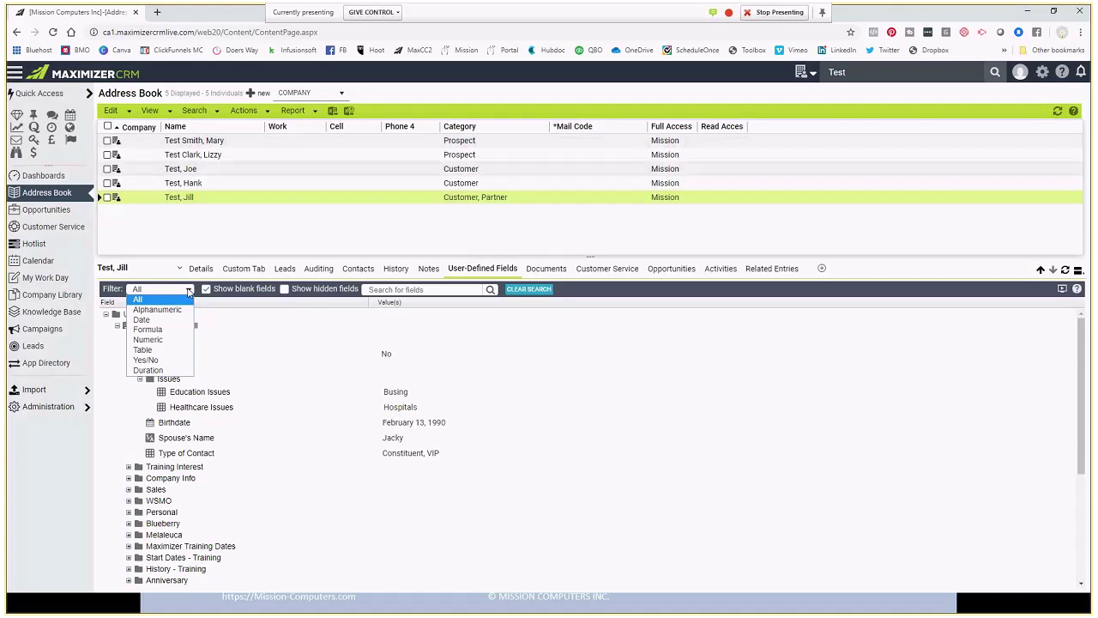
click(170, 354)
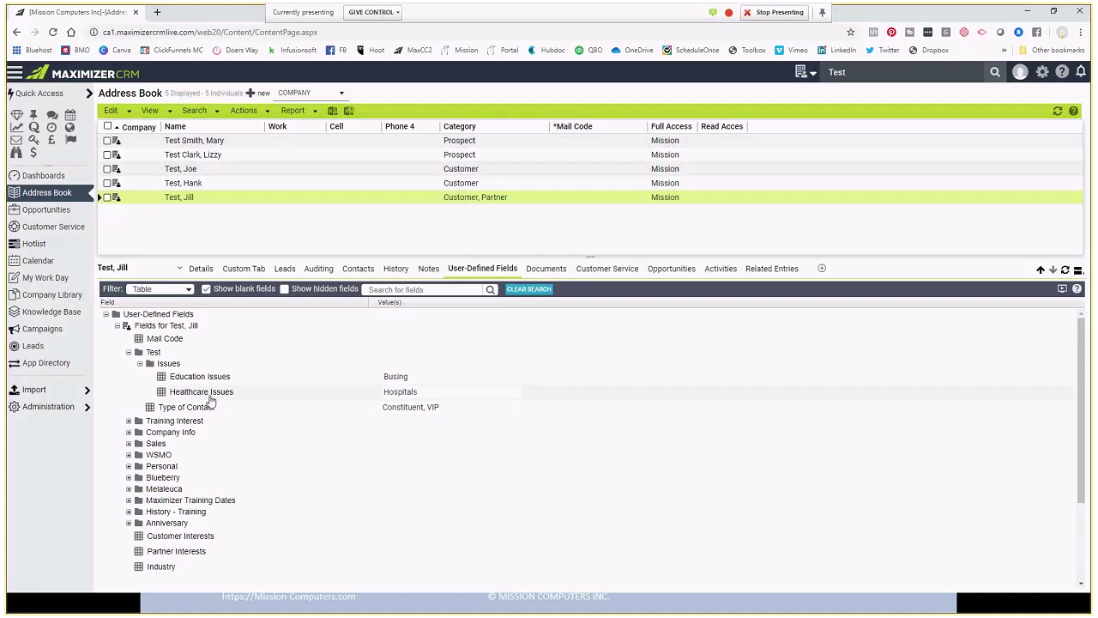
click(223, 294)
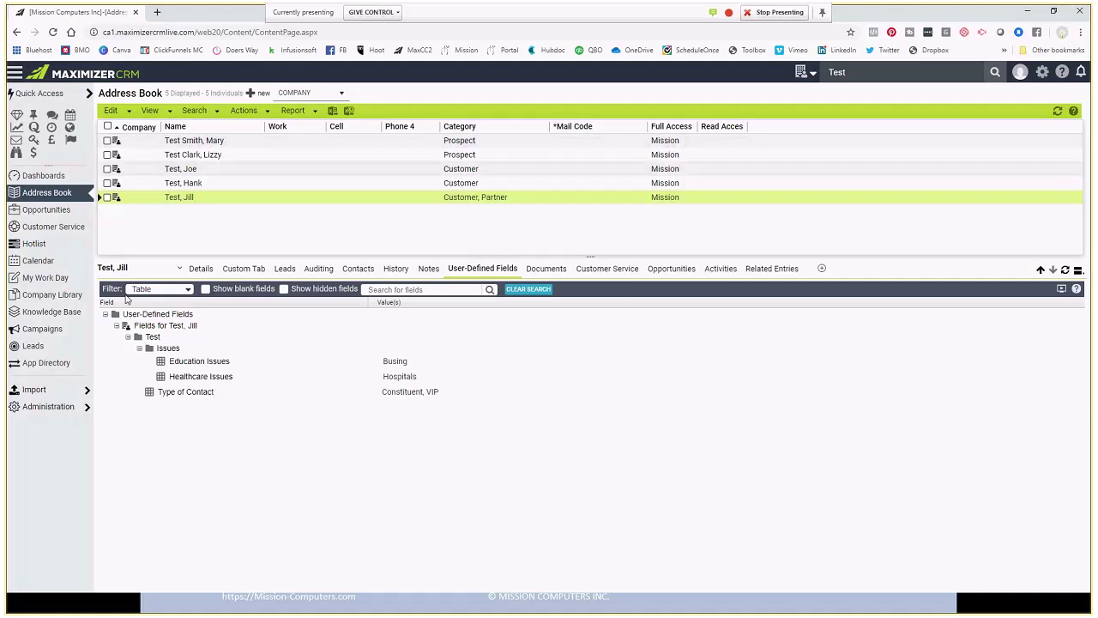
- Set the user-defined field filter back to All and show the blank fields again
click(187, 290)
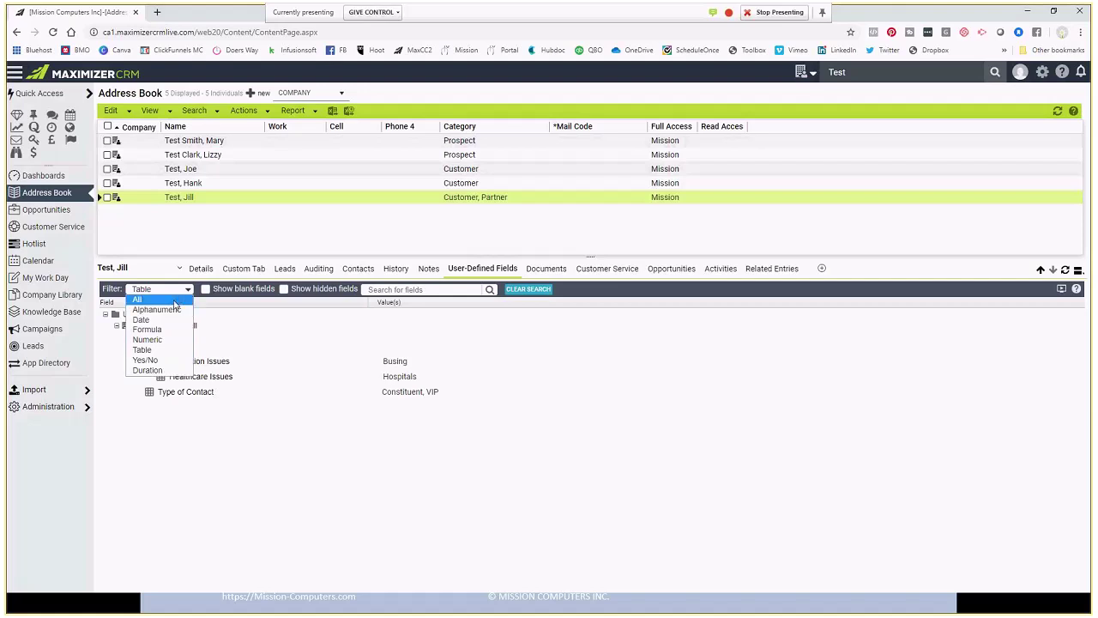
click(175, 305)
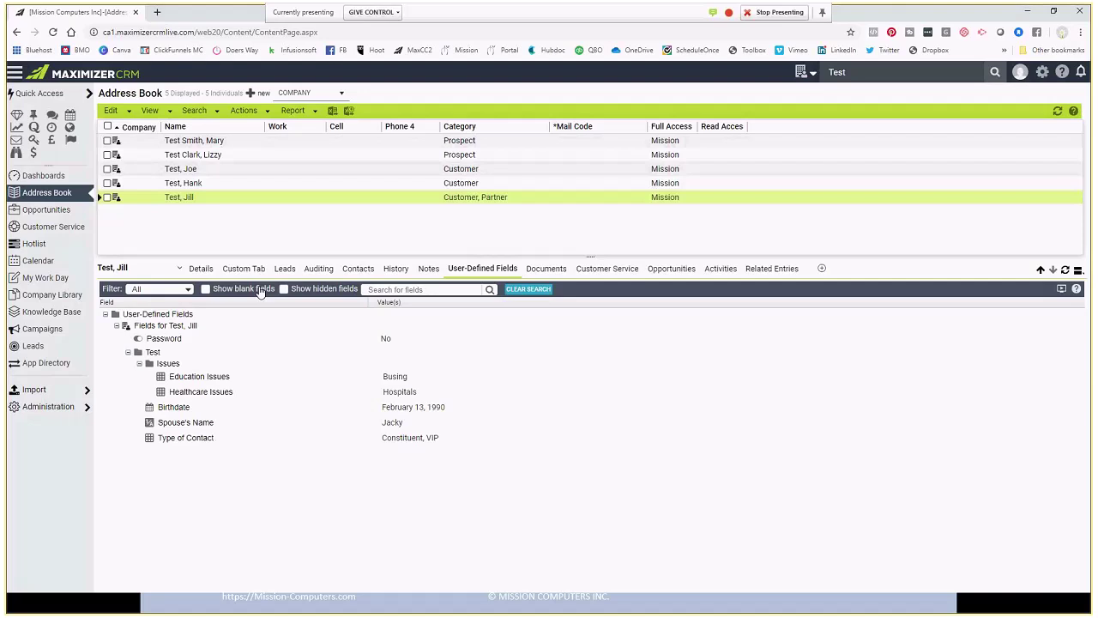
click(205, 290)
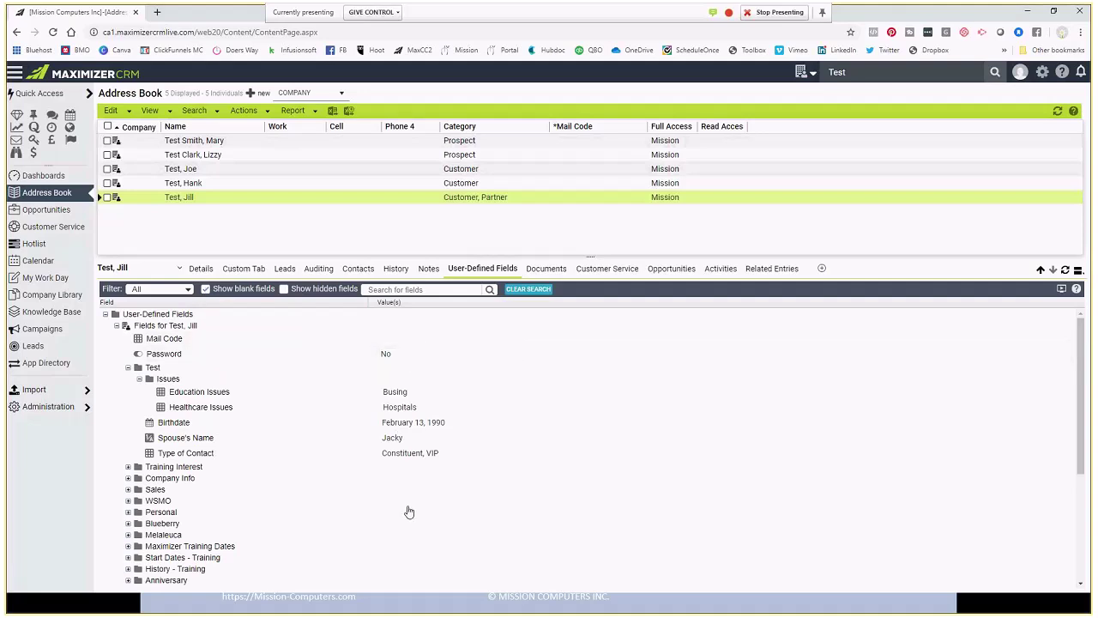
- Show the hidden user-defined fields, hide them again and return to the entry's details
click(285, 290)
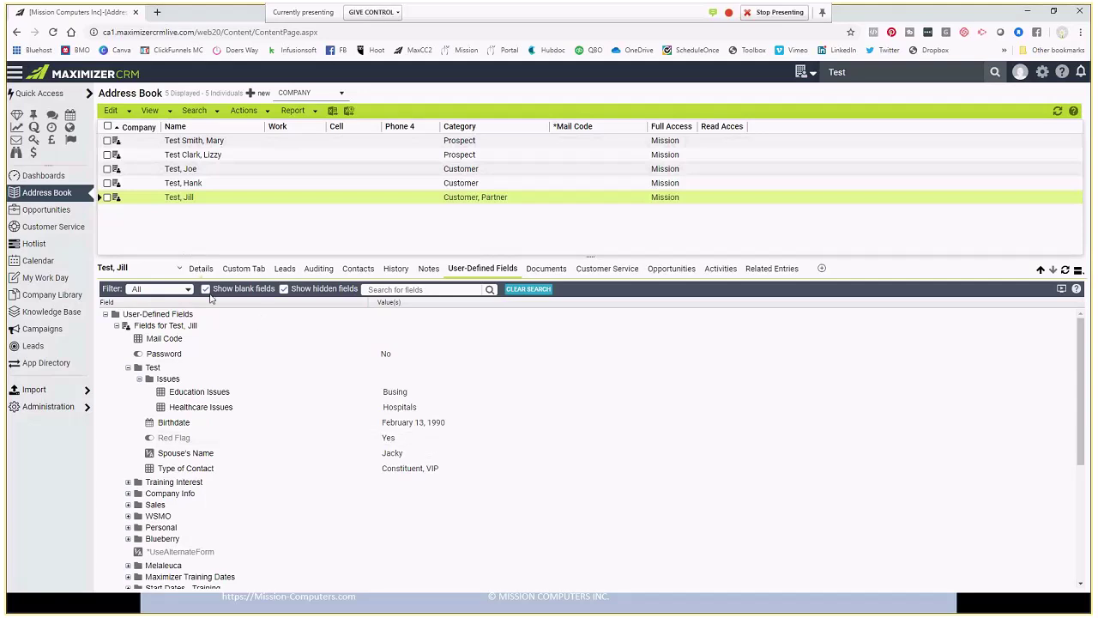
click(283, 290)
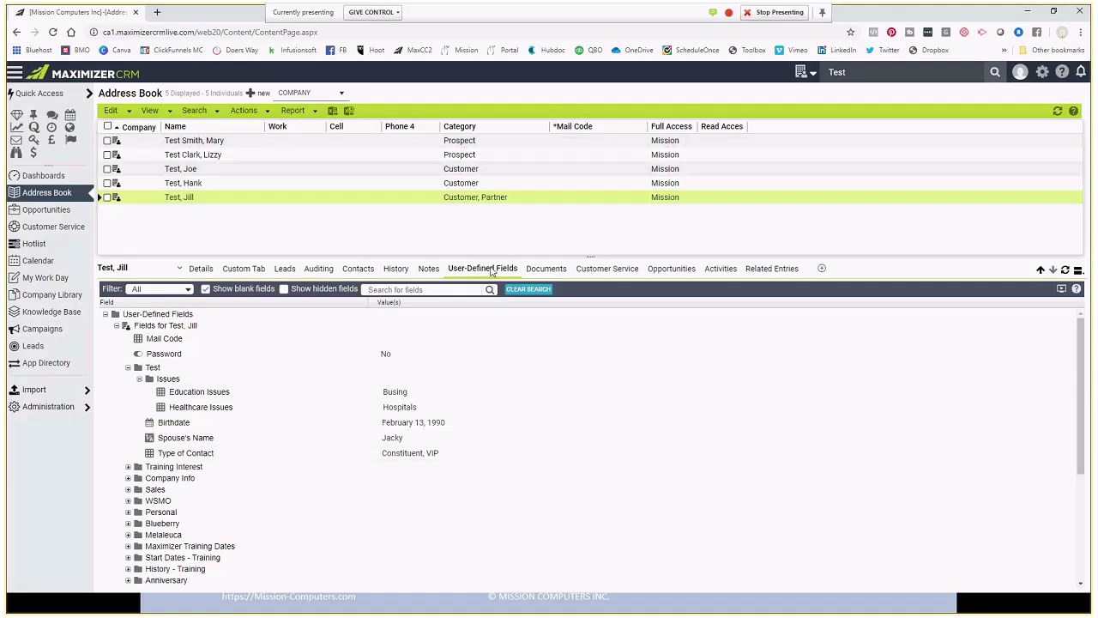
click(202, 270)
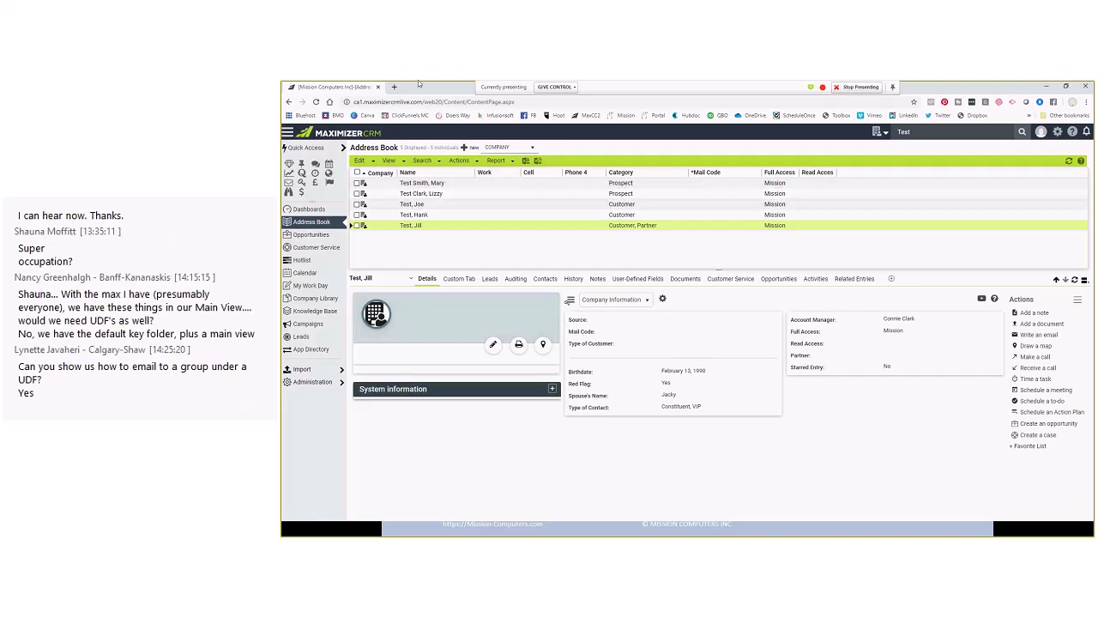
- Start an advanced search and add Type of Contact from the Test user-defined folder as its search field
click(437, 162)
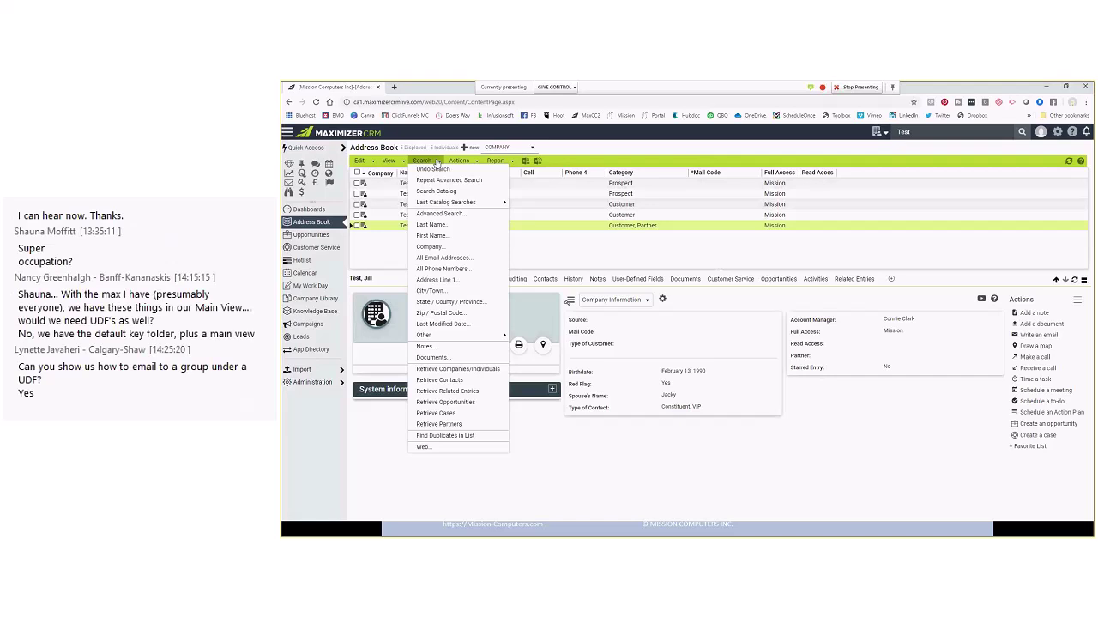
click(463, 217)
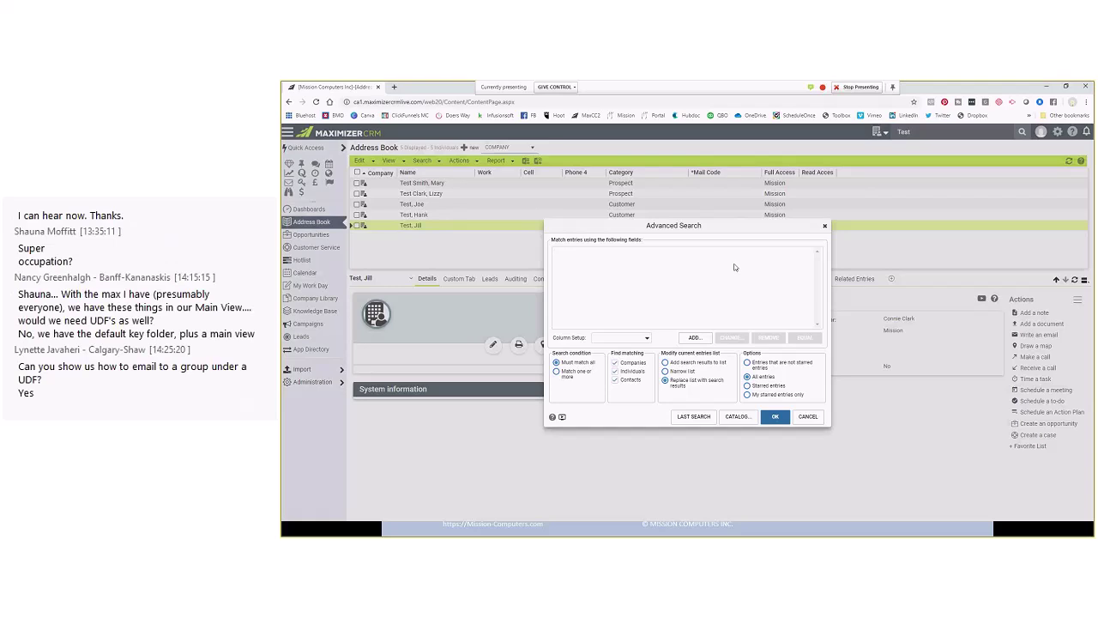
click(696, 339)
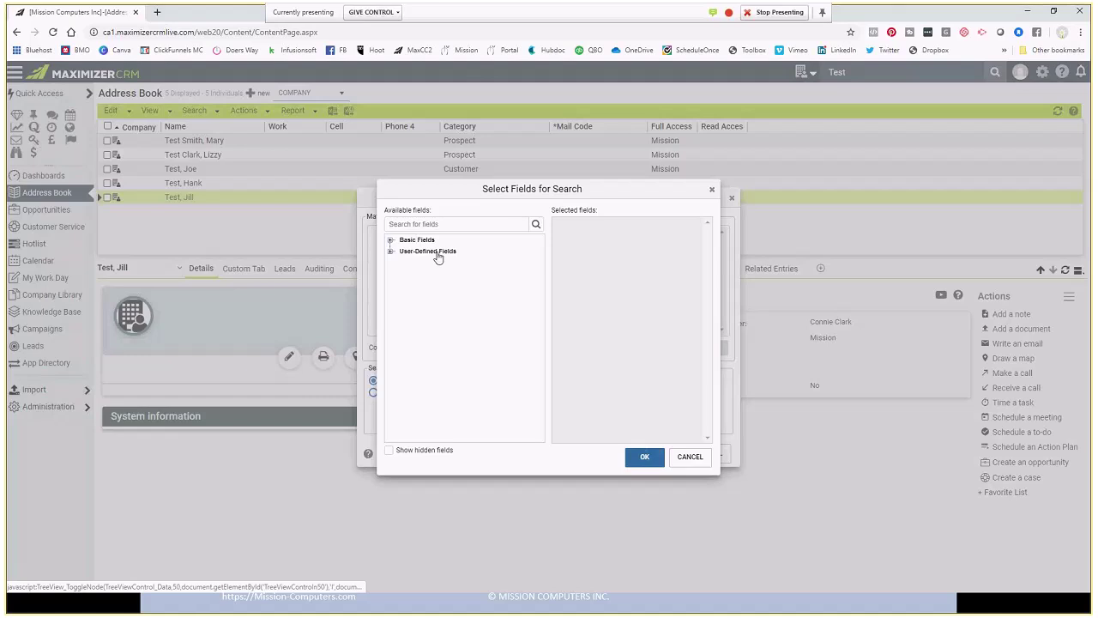
click(390, 252)
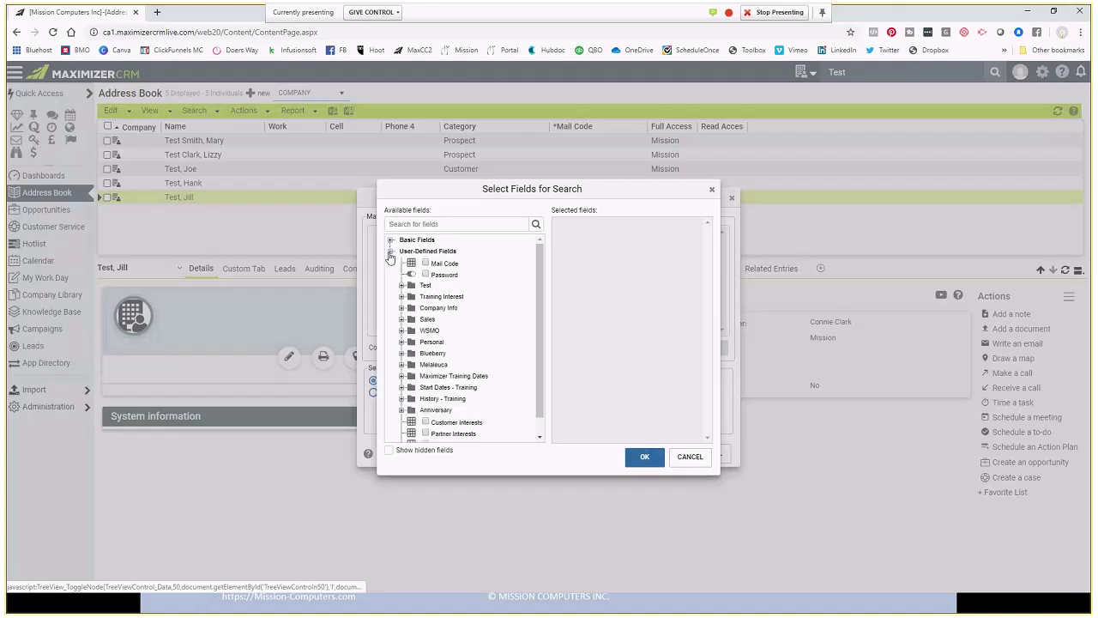
click(400, 286)
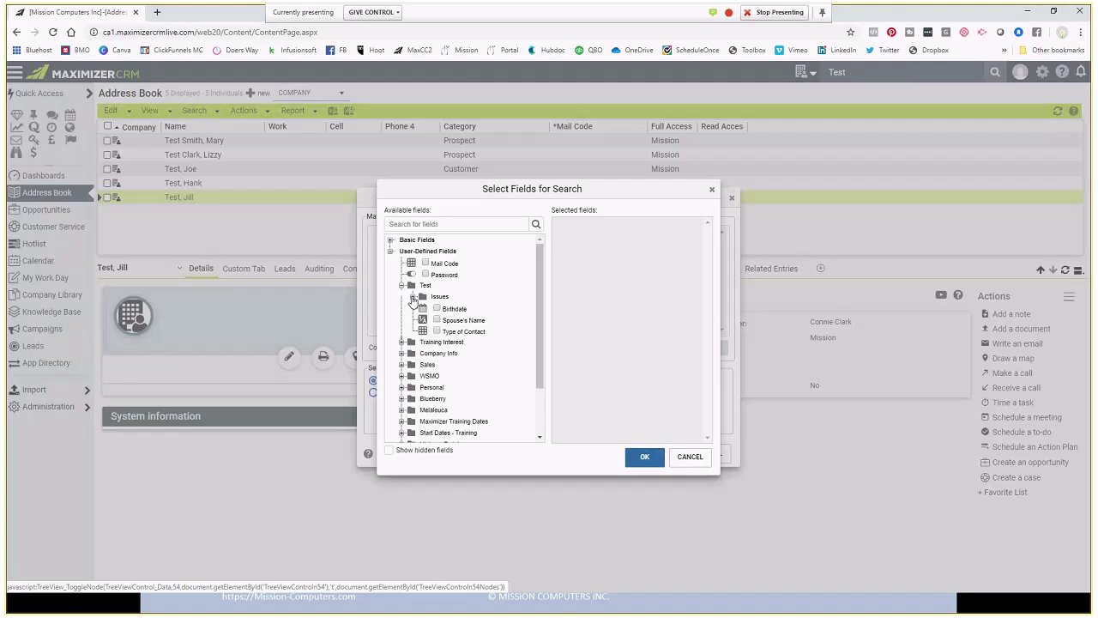
click(437, 331)
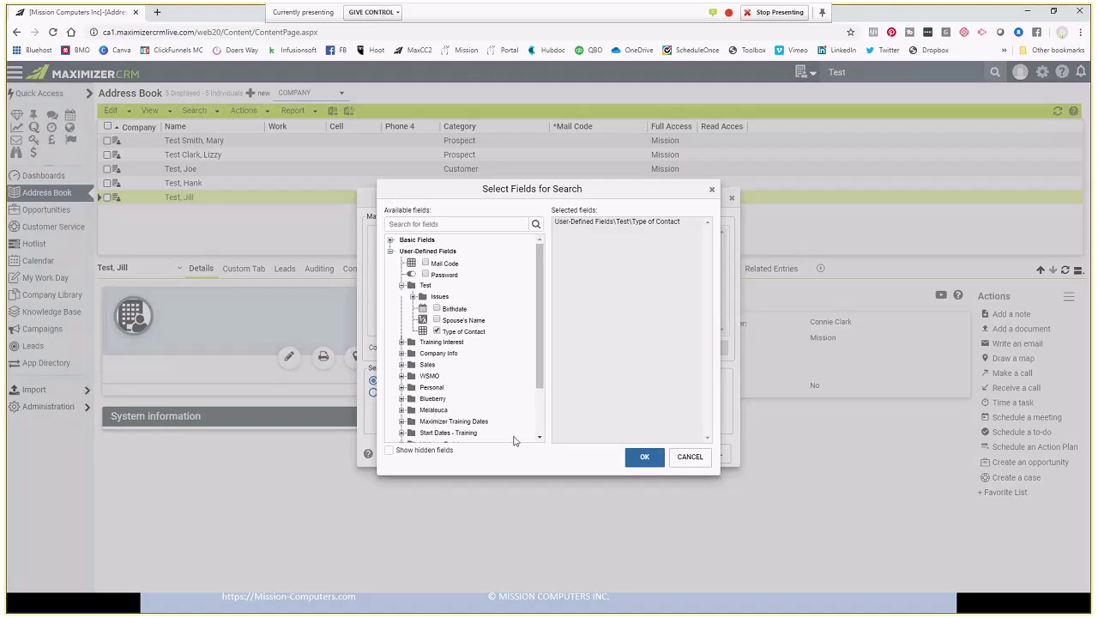
click(645, 460)
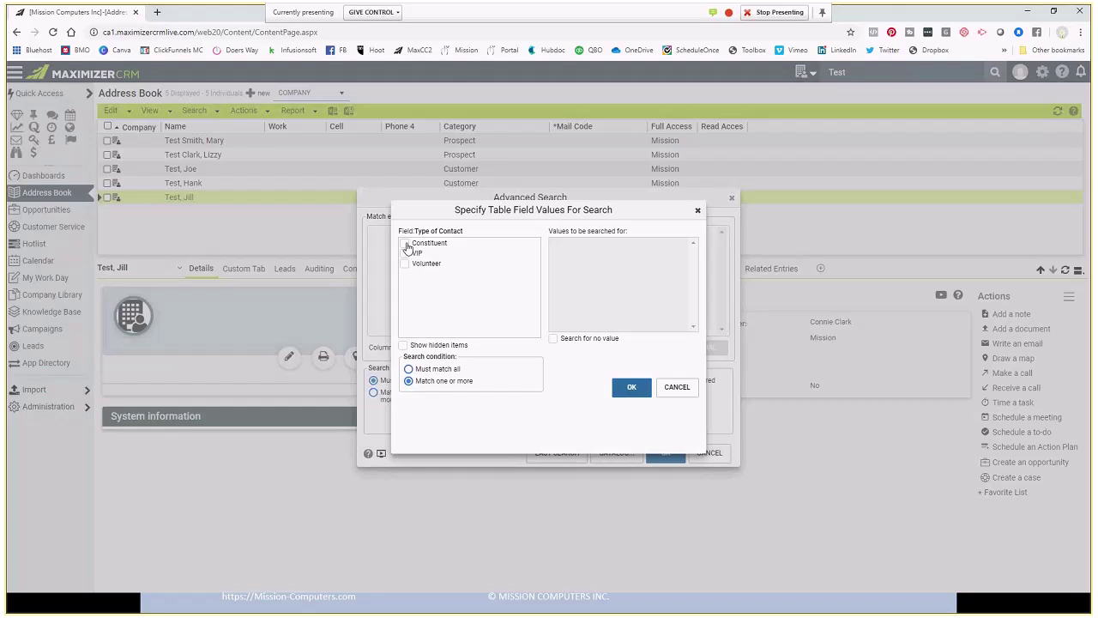
- Specify Constituent as the Type of Contact value, try to run the advanced search and close its dialog
click(406, 244)
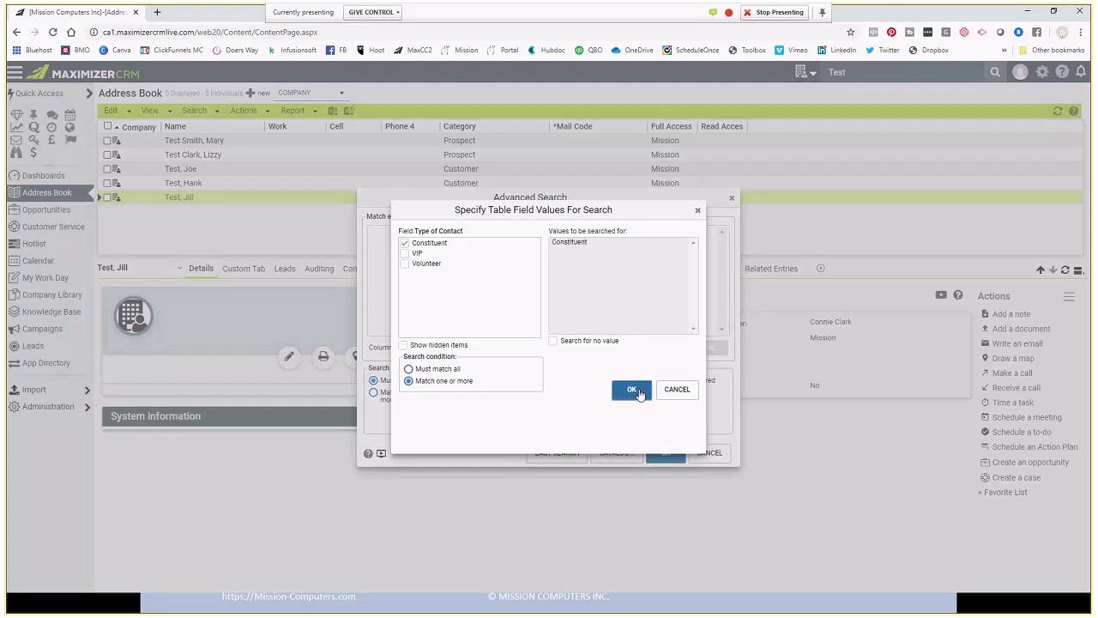
click(639, 392)
click(632, 390)
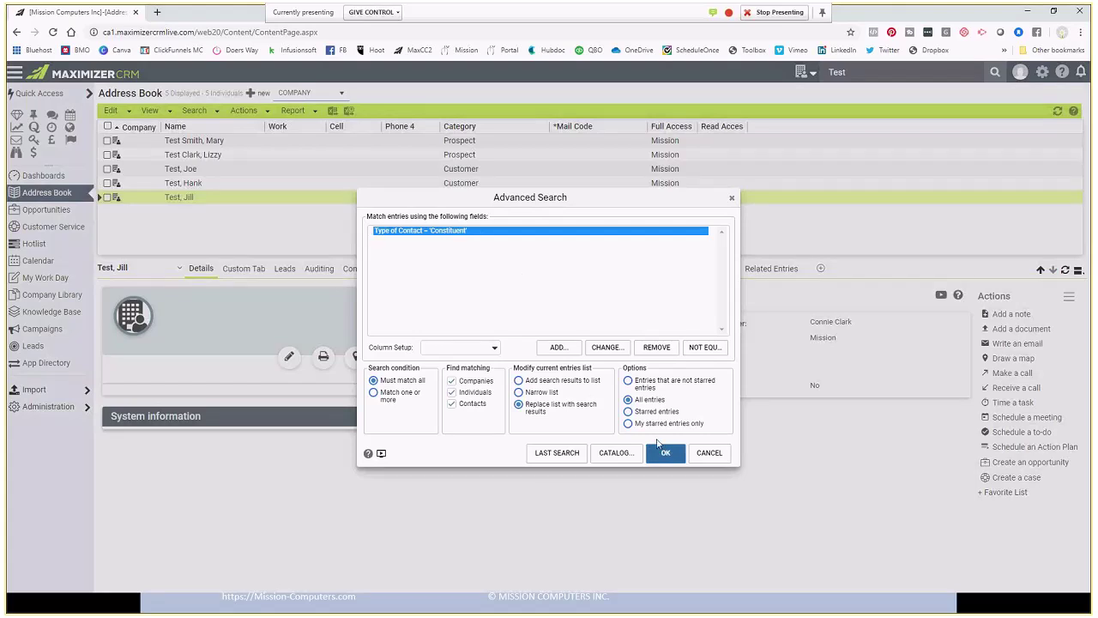
click(666, 453)
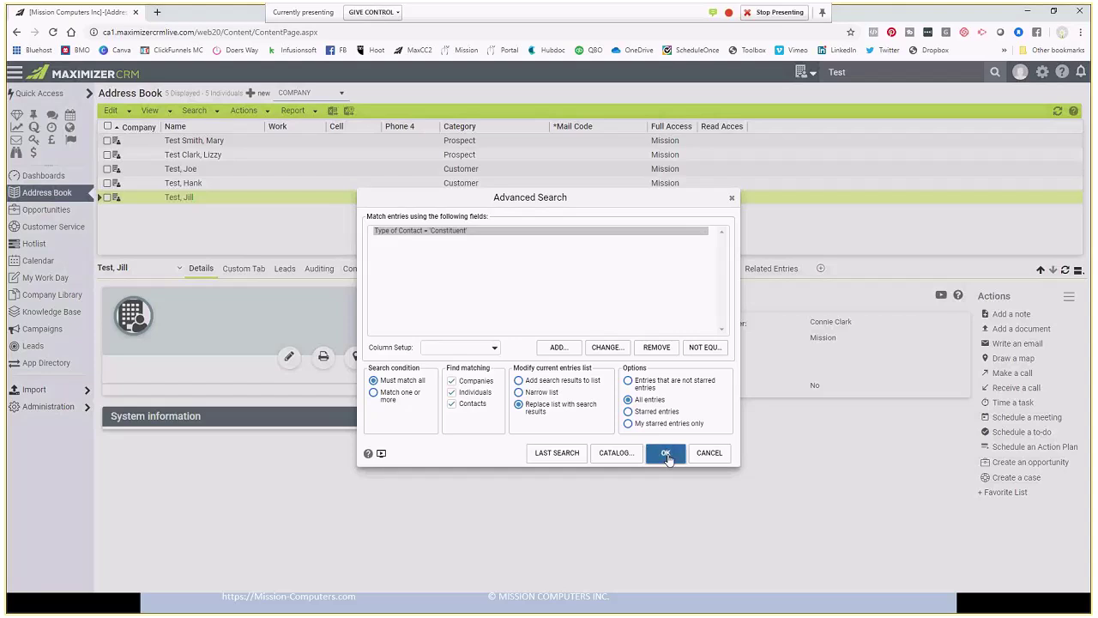
click(667, 454)
click(672, 455)
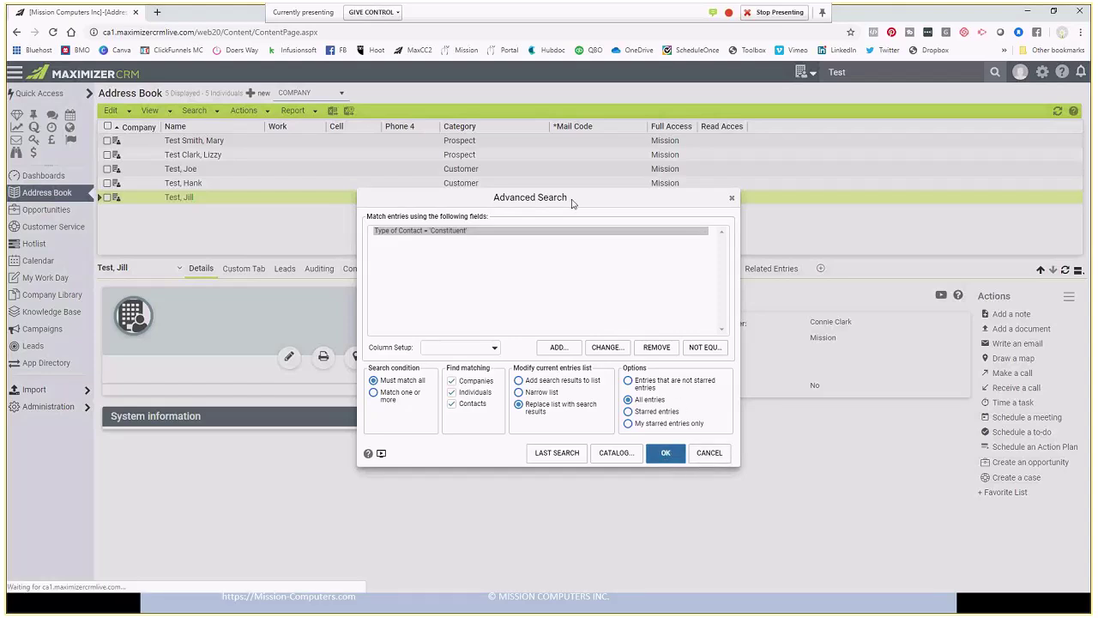
click(732, 200)
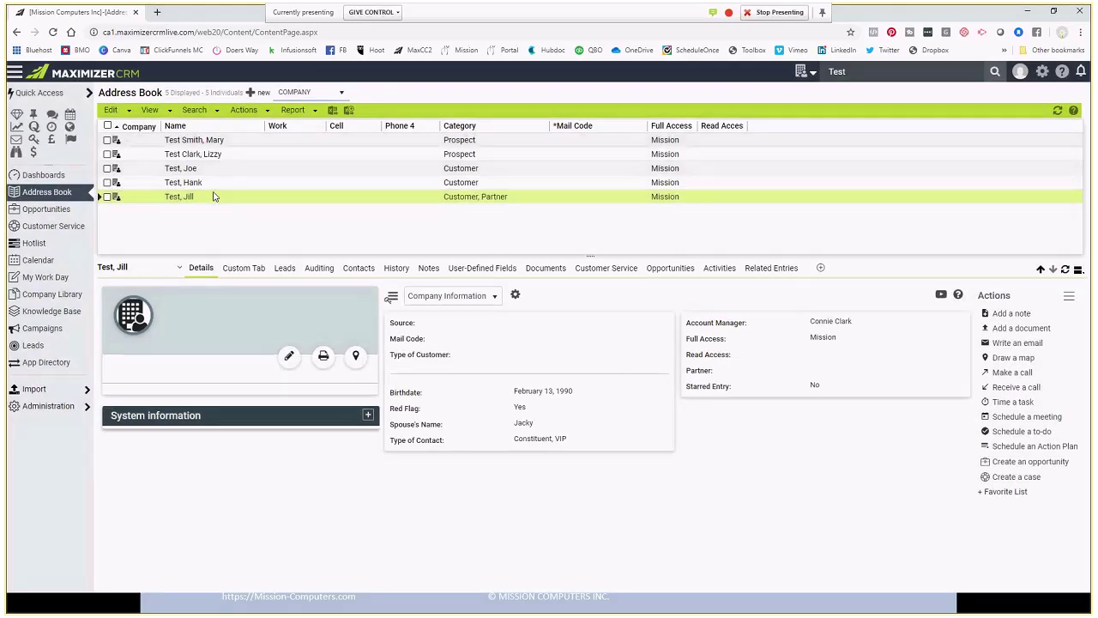
- Mark the current entry and reduce the Address Book list to it
click(108, 198)
click(149, 110)
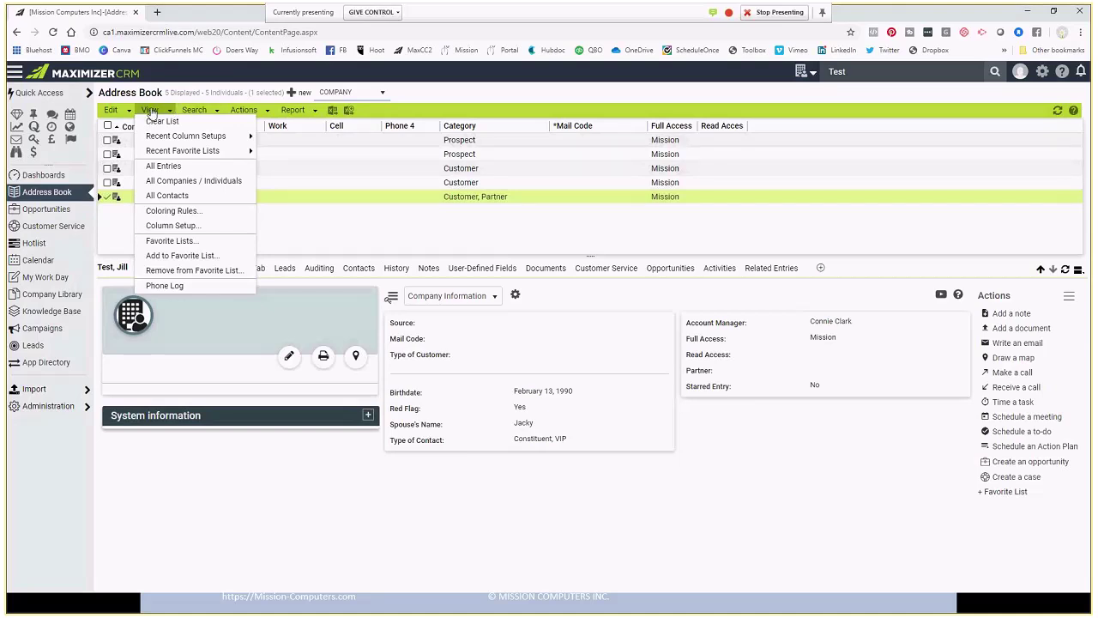
click(162, 121)
click(194, 110)
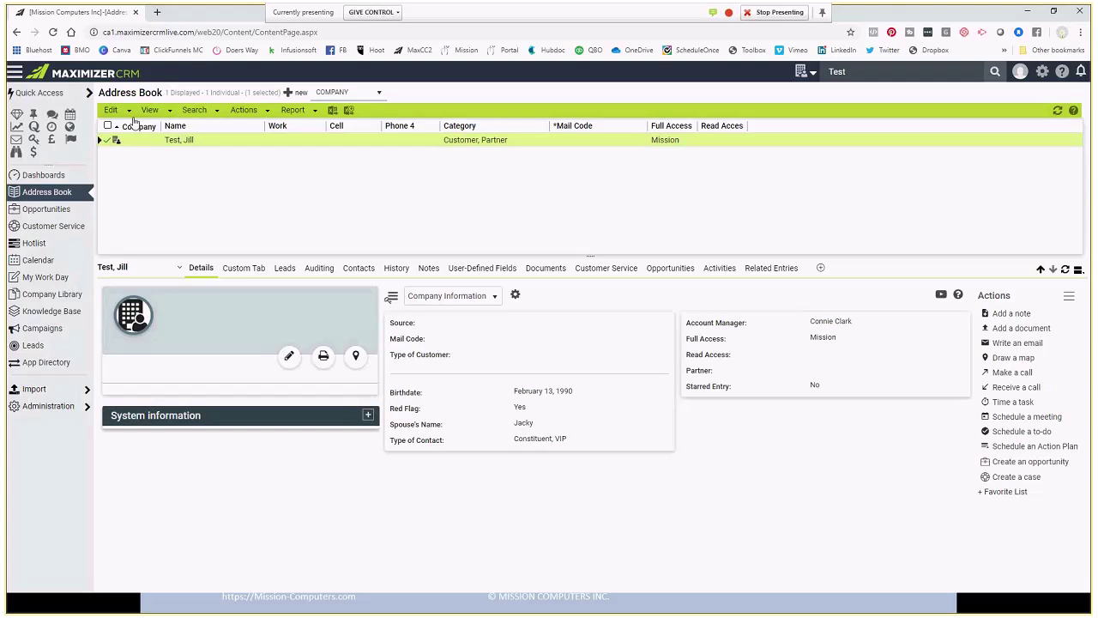
- Search the Address Book for Test again to list all the test entries
click(159, 111)
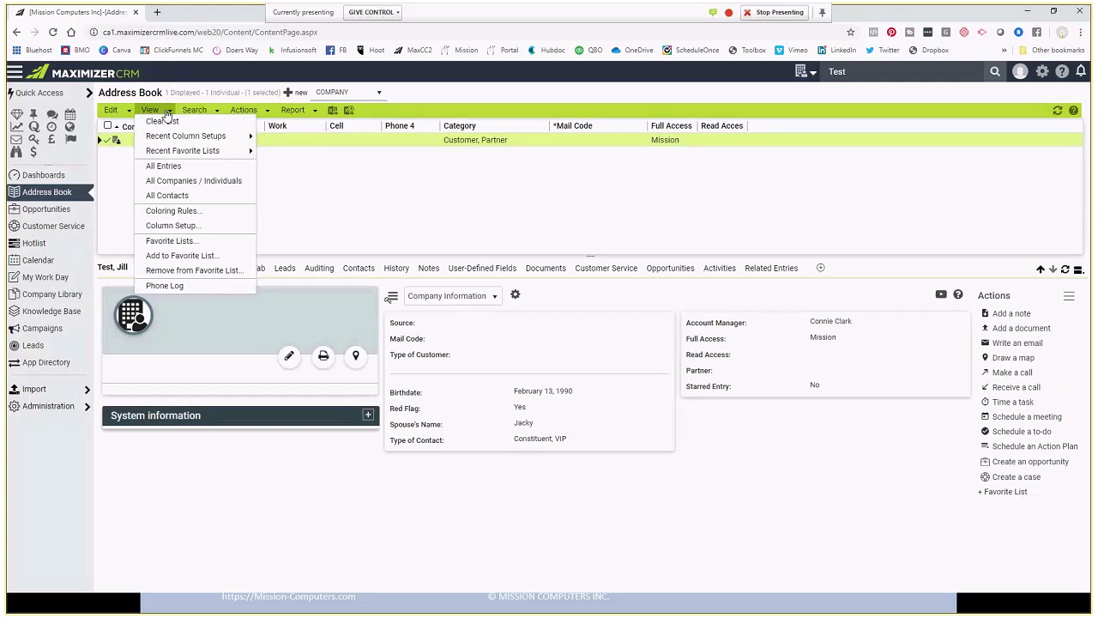
click(214, 112)
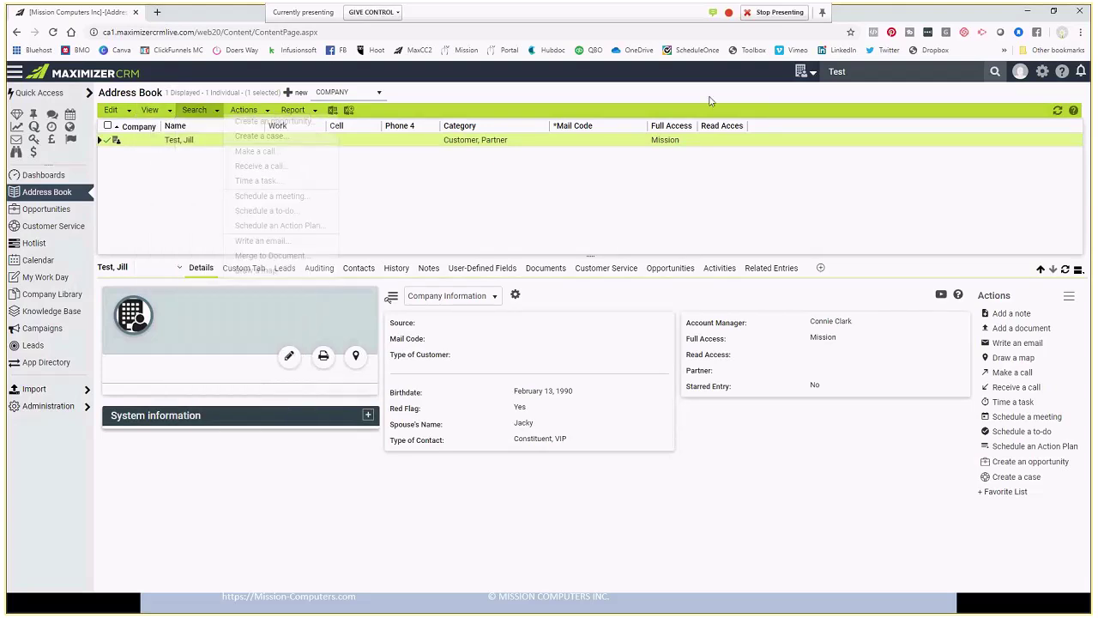
click(876, 72)
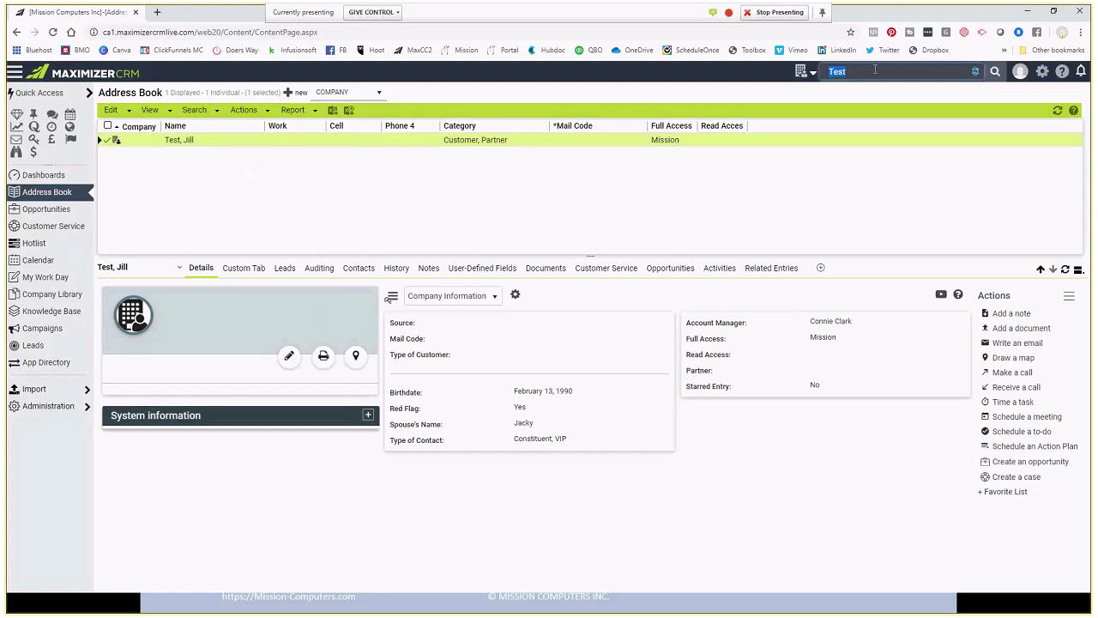
key(Return)
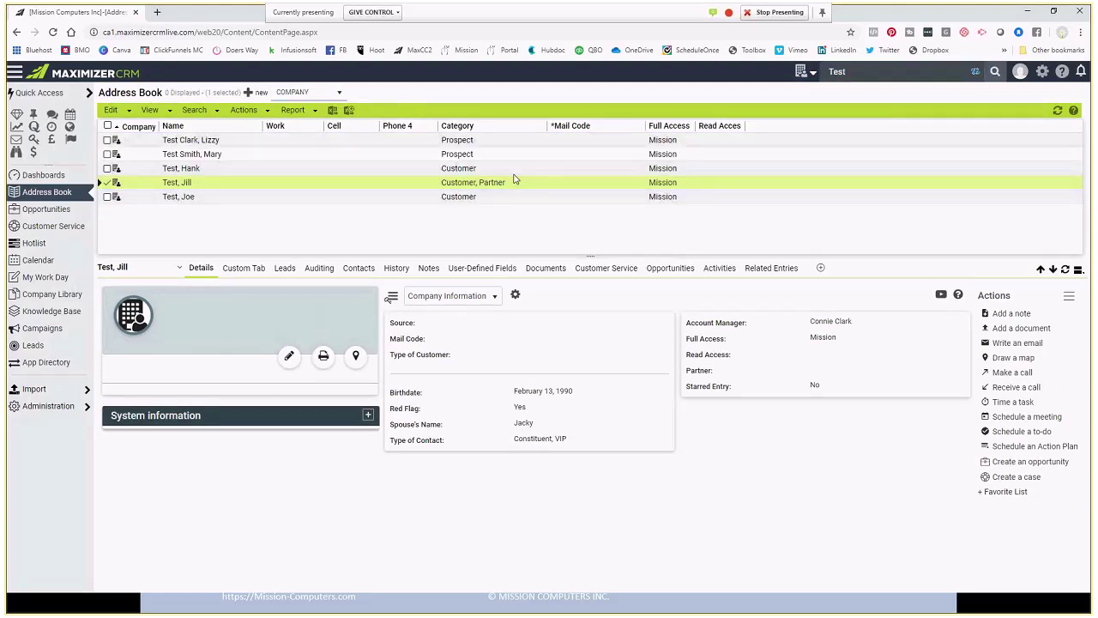
- Mark the last entry in the Address Book list, set its Type of Contact to Constituent and save it
click(107, 197)
click(111, 111)
click(130, 196)
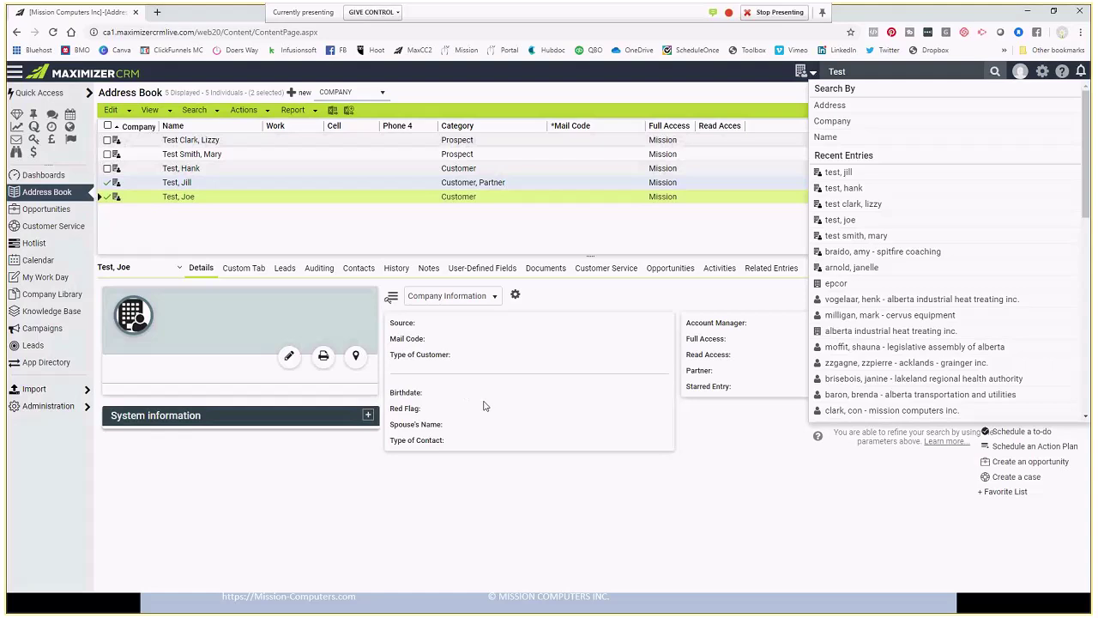
click(289, 359)
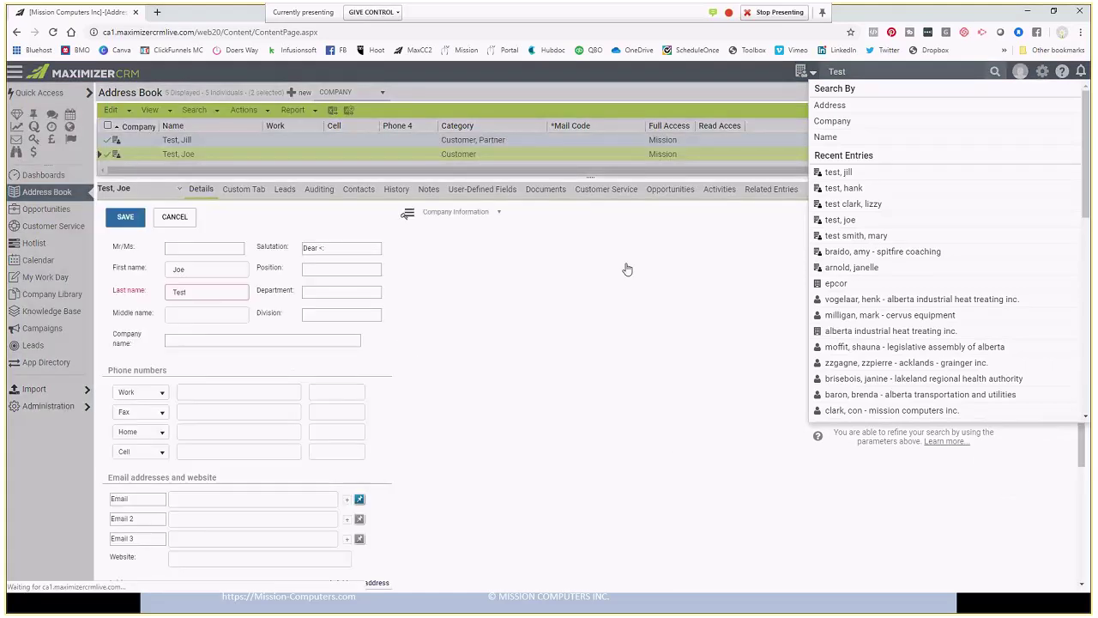
click(574, 429)
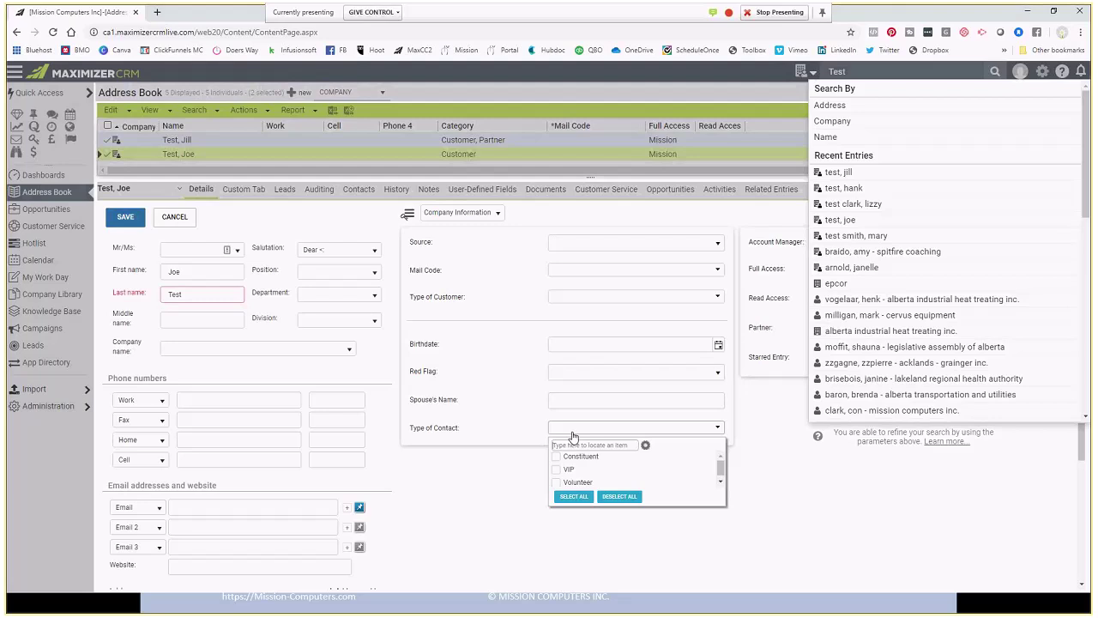
click(558, 456)
triple_click(435, 427)
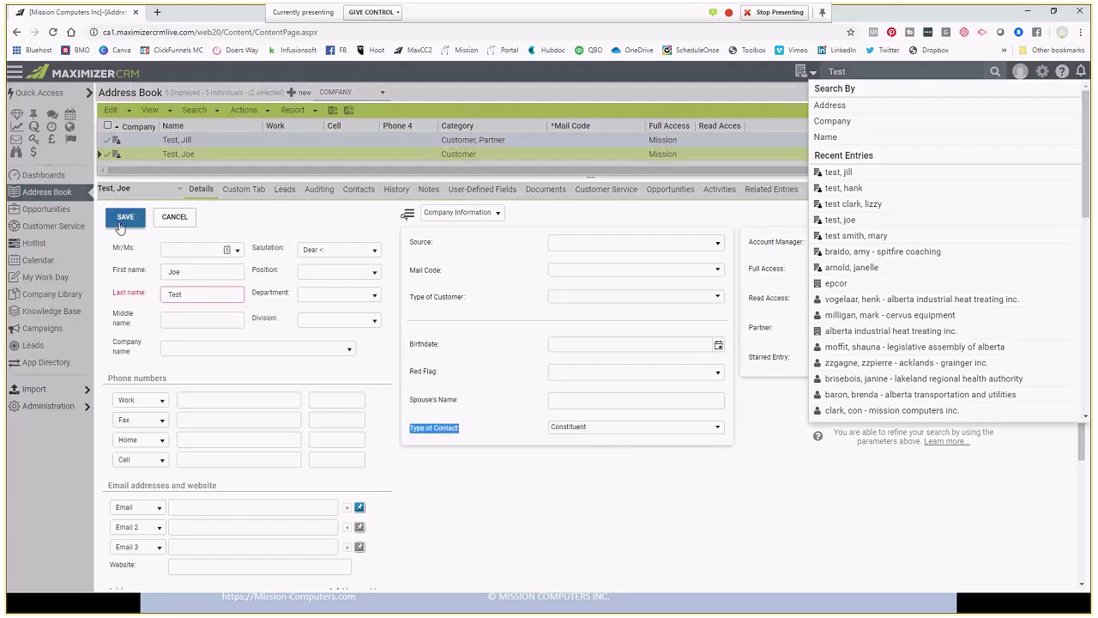
click(121, 223)
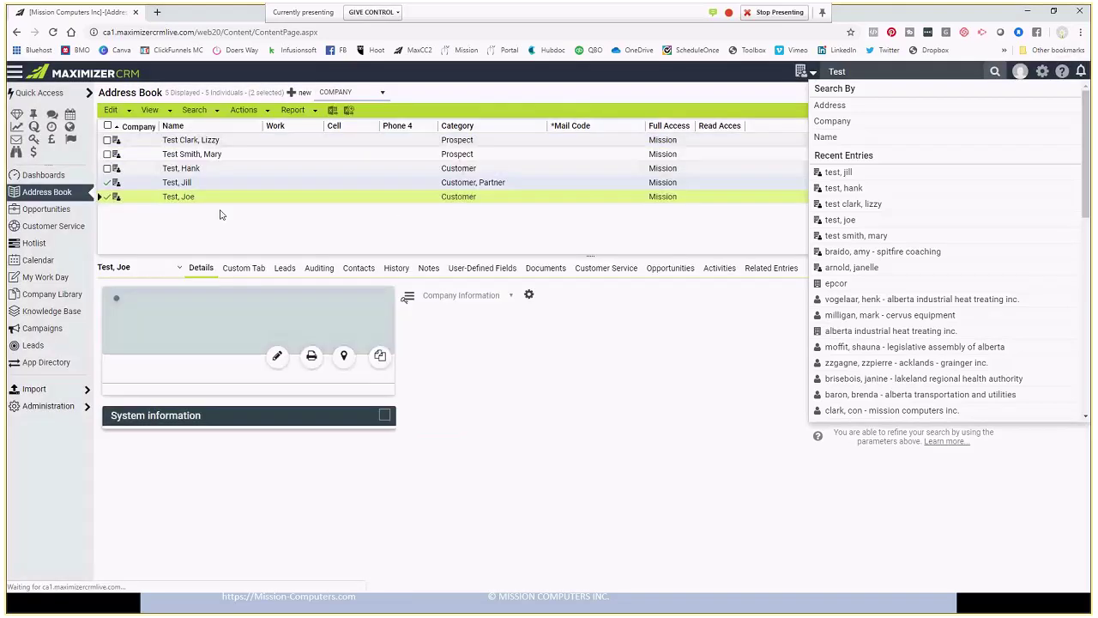
- Clear the marks on the two marked entries and rerun the last advanced search for Type of Contact = Constituent
click(107, 197)
click(107, 184)
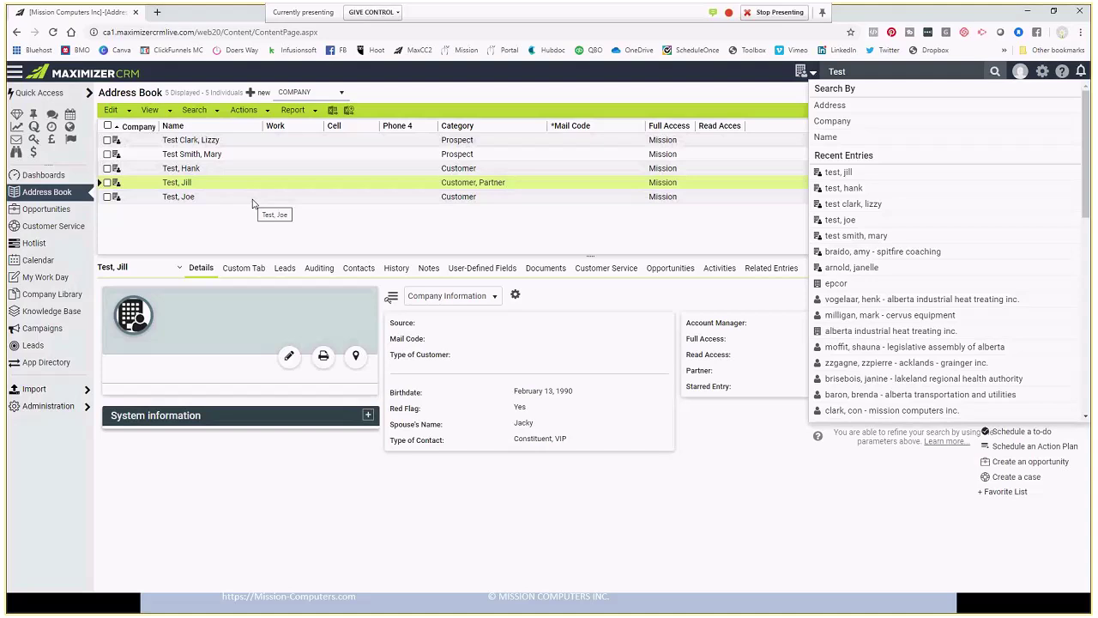
click(193, 110)
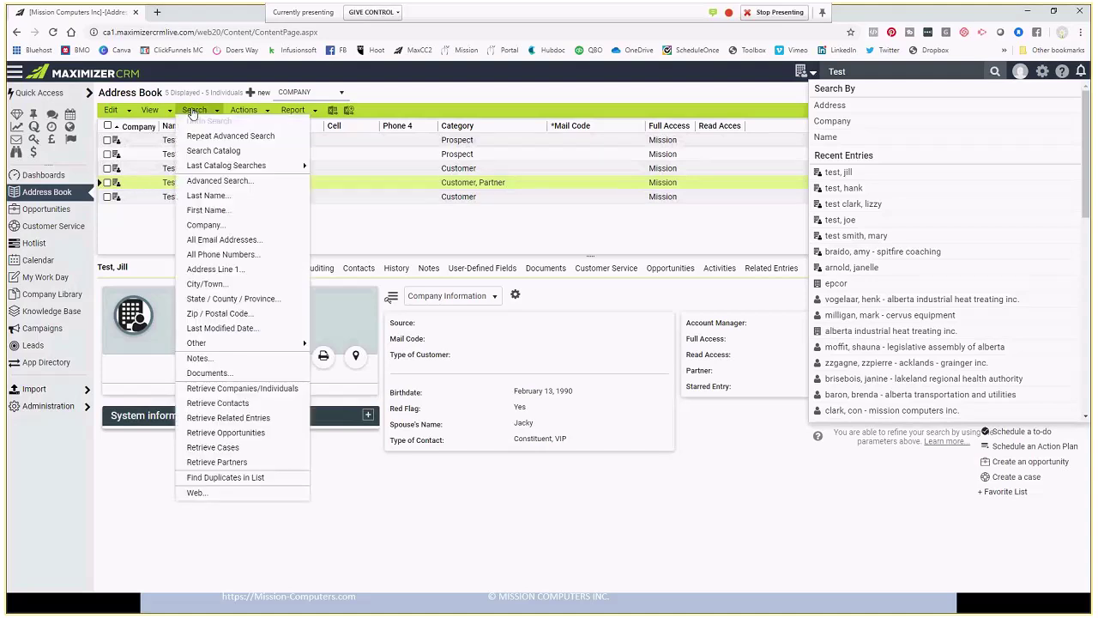
click(206, 181)
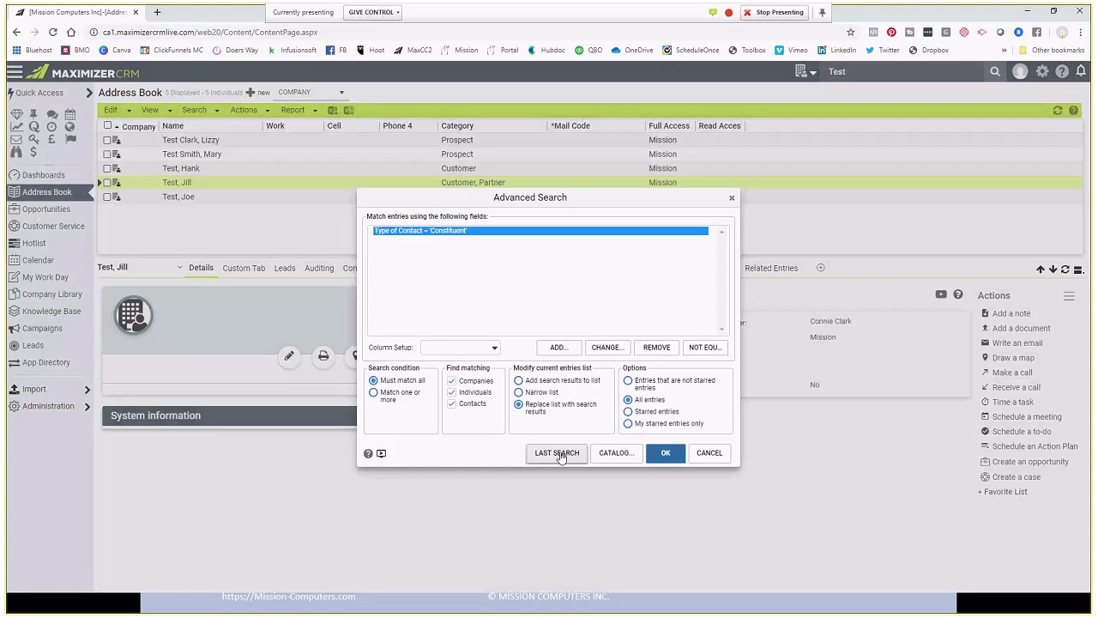
click(666, 459)
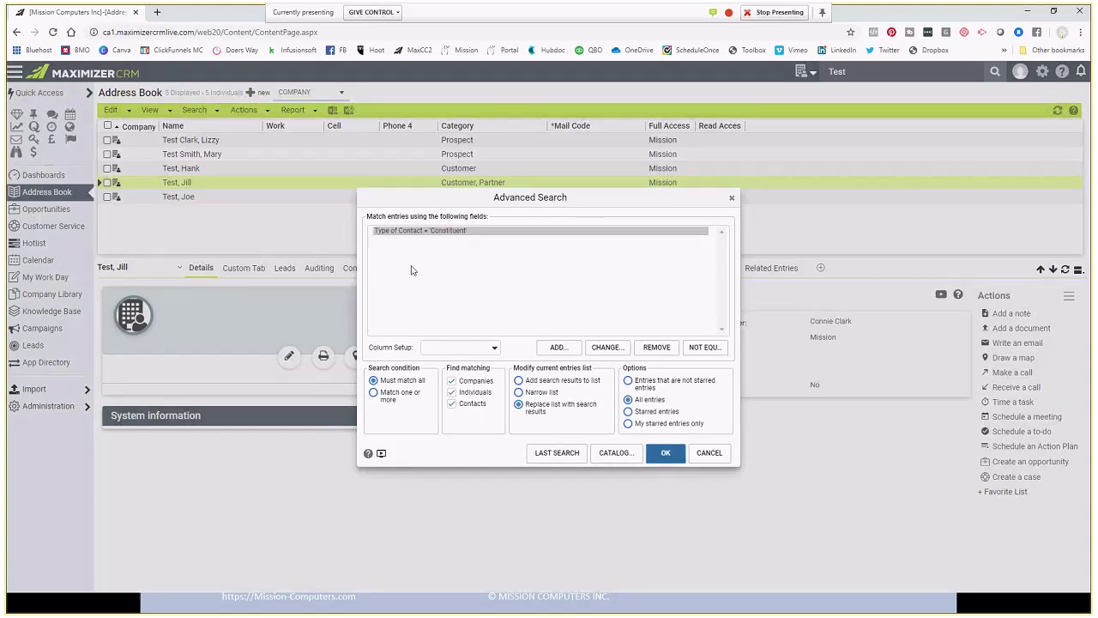
click(665, 453)
click(732, 198)
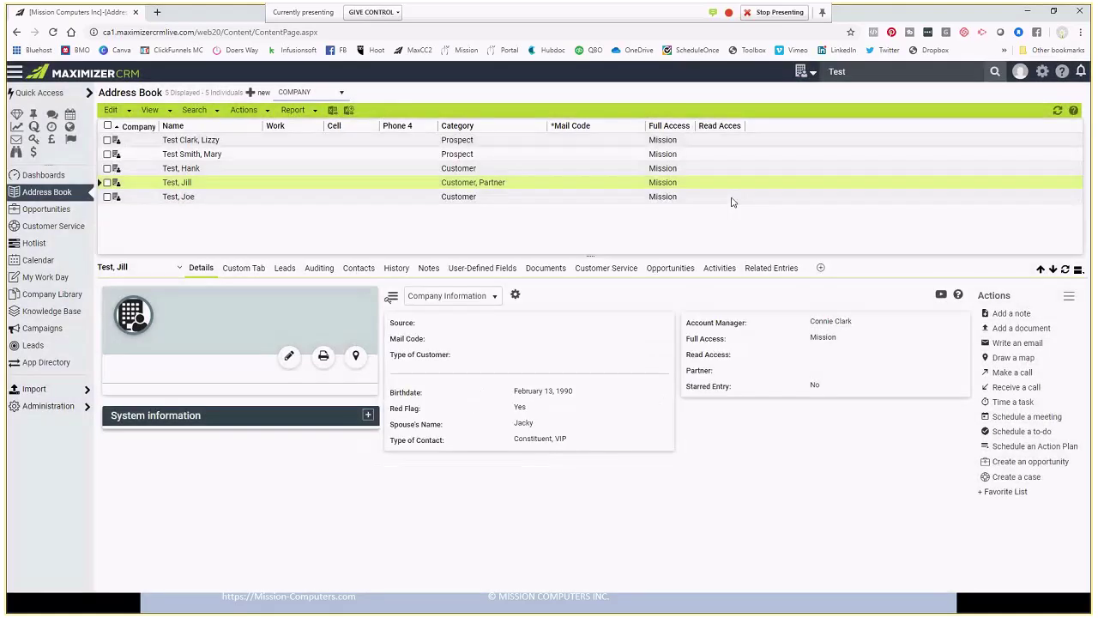
click(1060, 112)
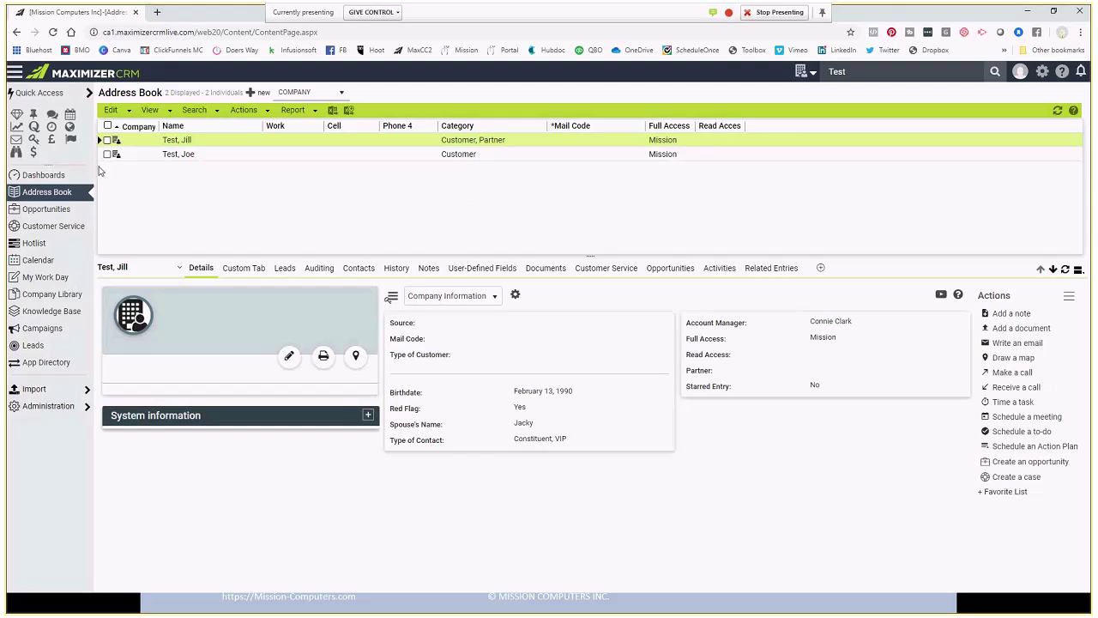
- Mark all entries in the list and try to write an email addressed to all selected entries
click(107, 126)
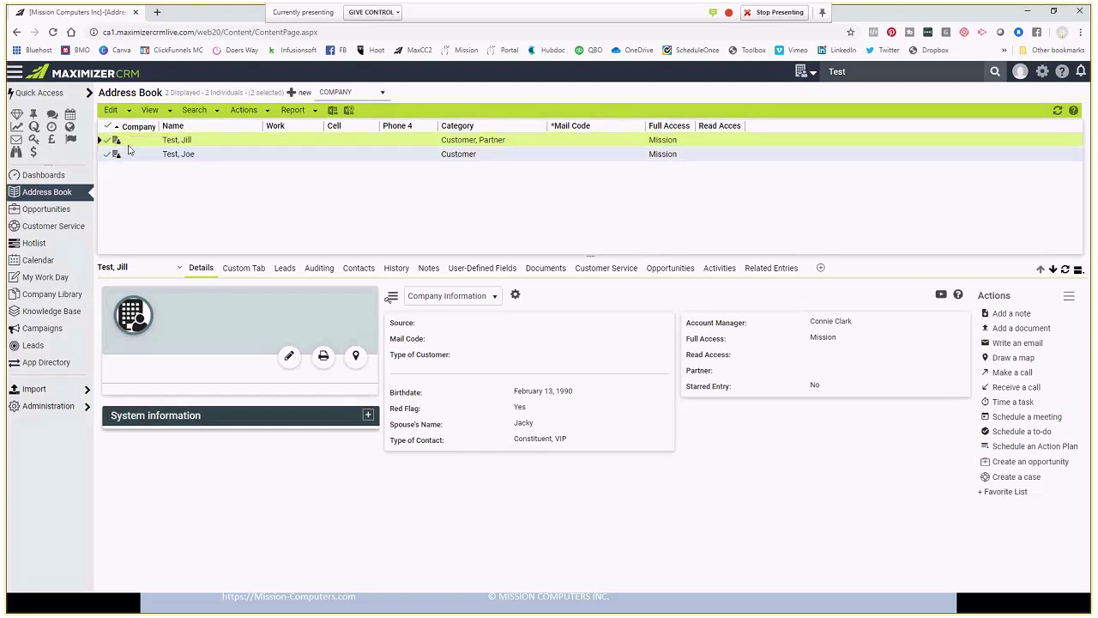
click(254, 116)
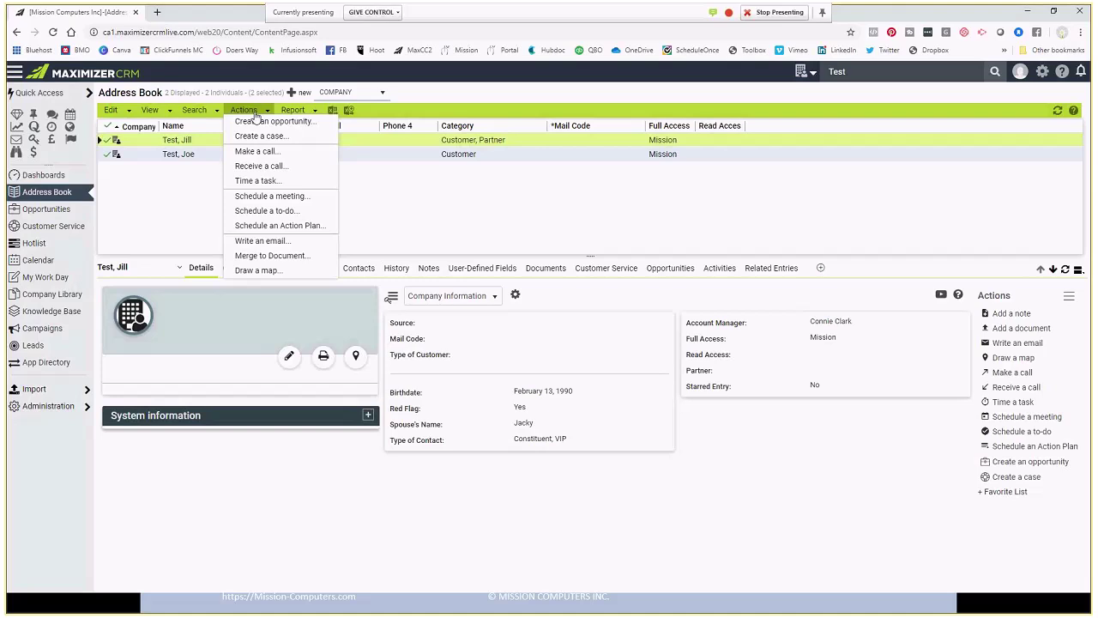
click(279, 244)
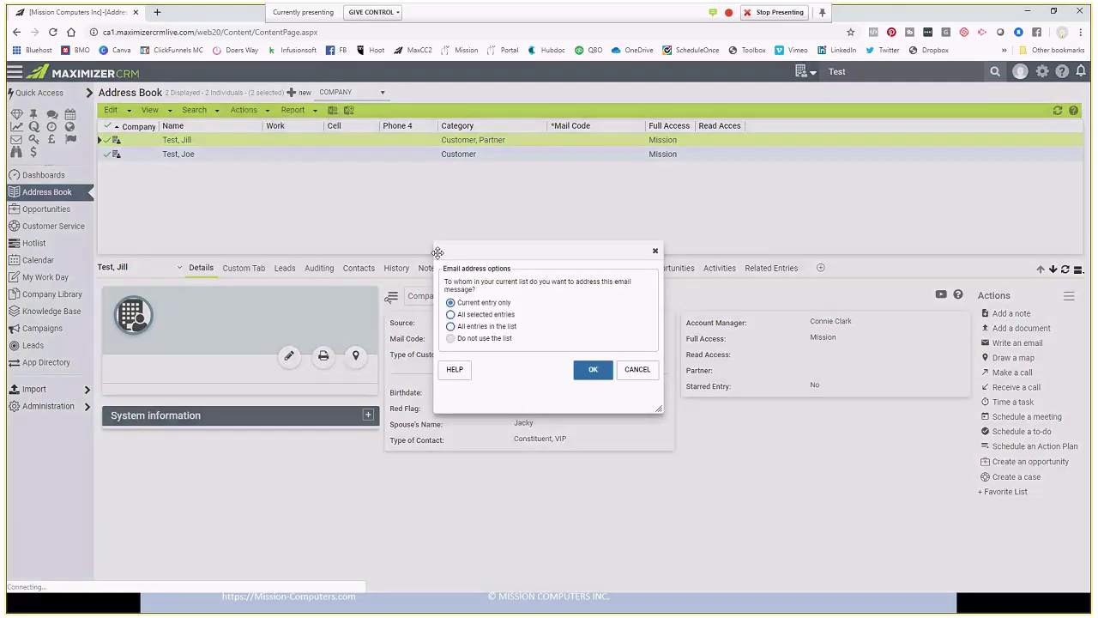
click(451, 315)
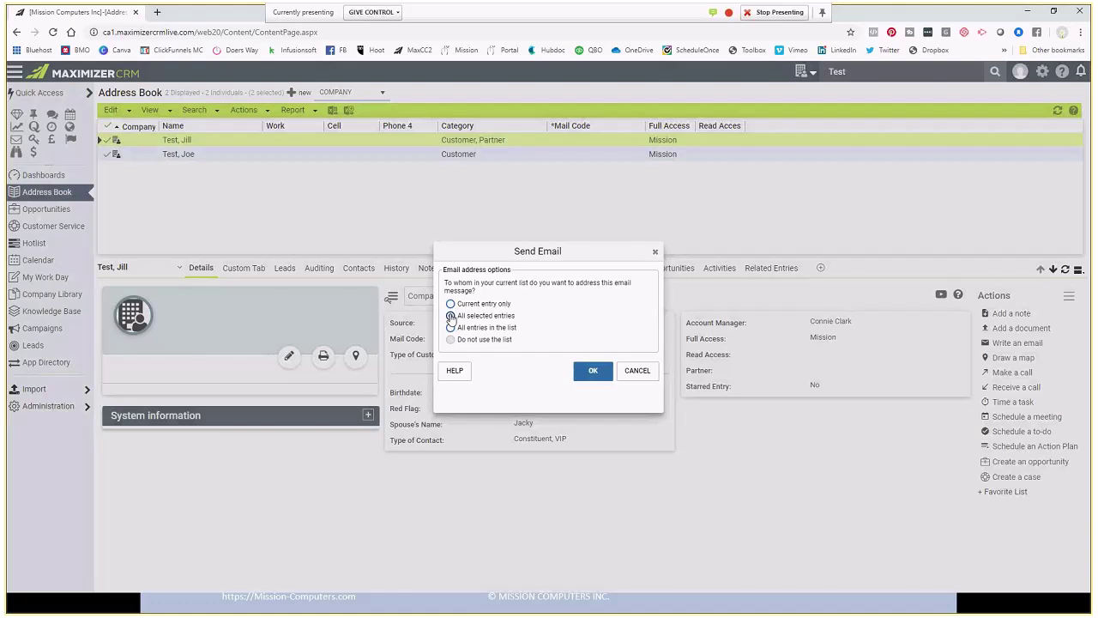
click(600, 378)
click(656, 254)
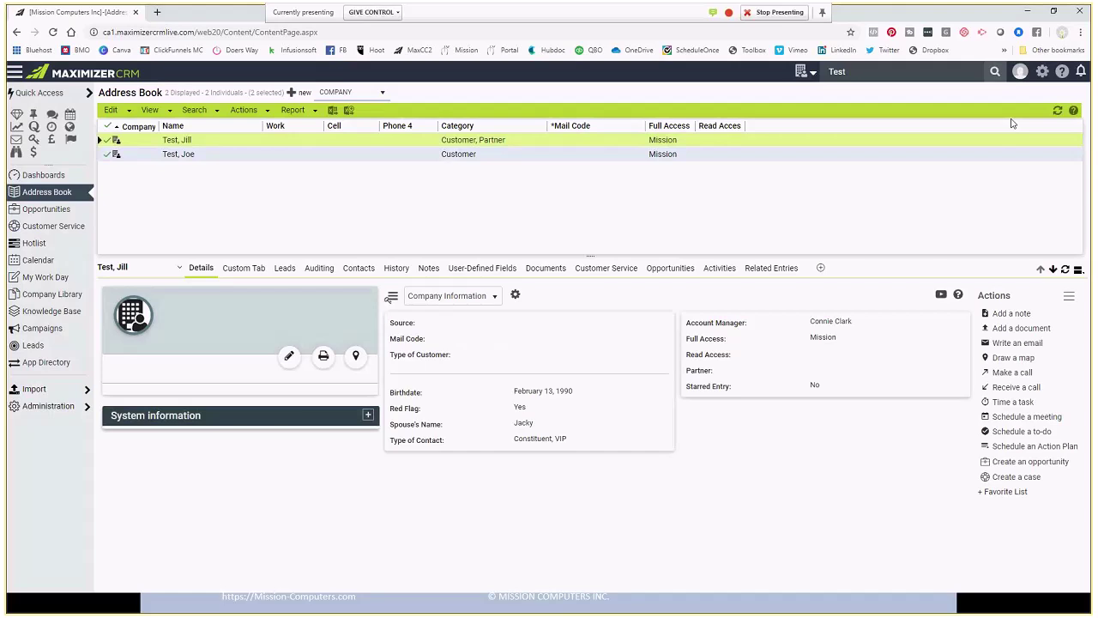
- Refresh the list, try again to address an email to all selected entries and close the email options
click(1059, 112)
click(215, 111)
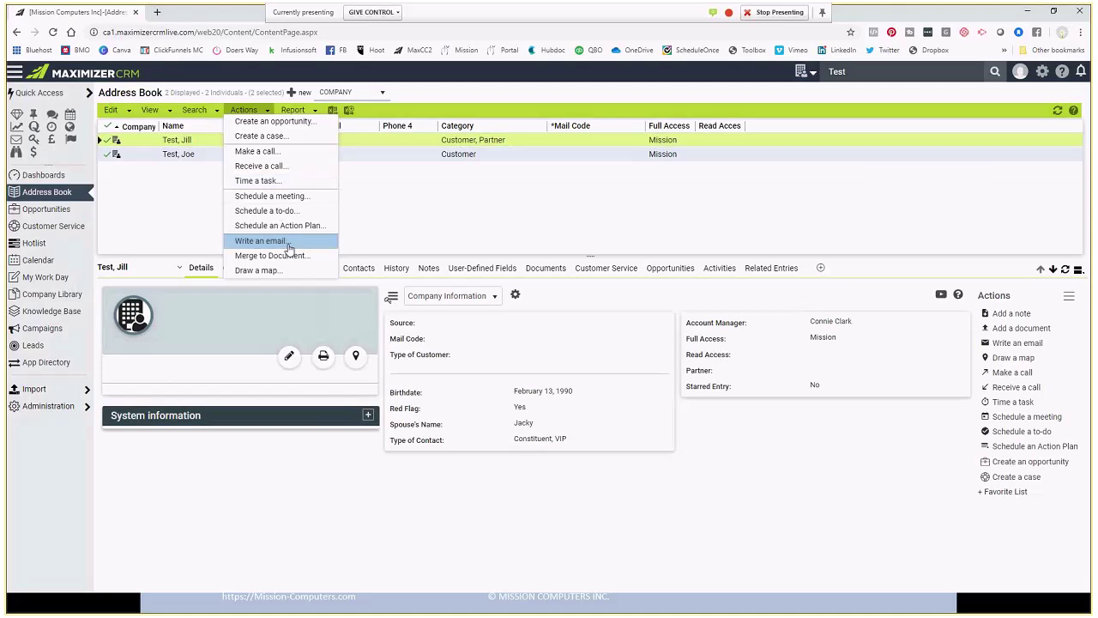
click(260, 241)
click(515, 316)
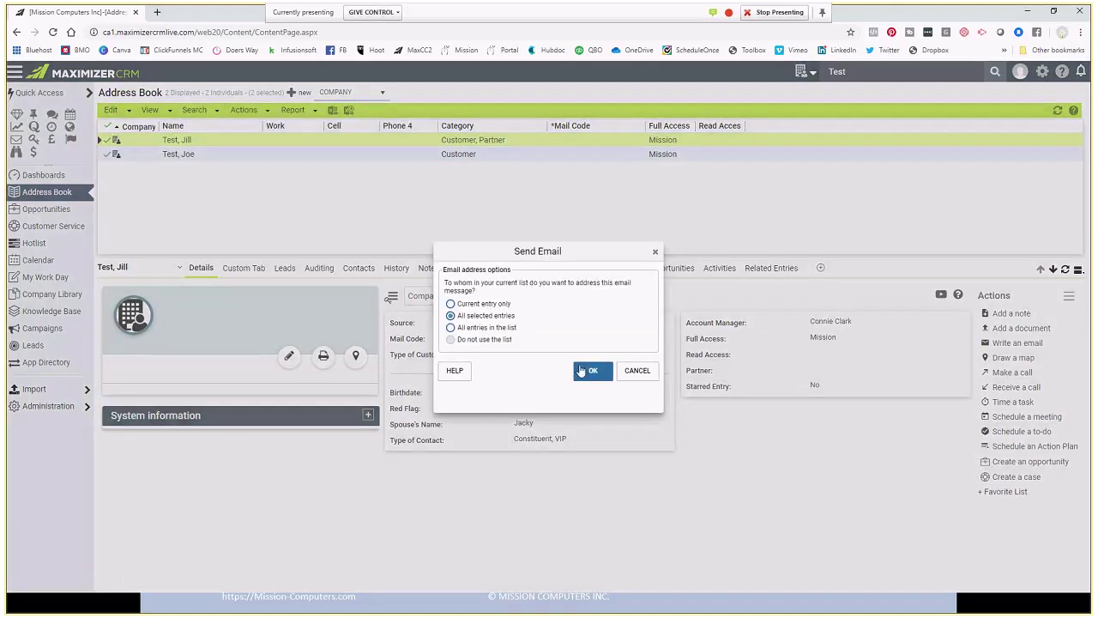
click(593, 371)
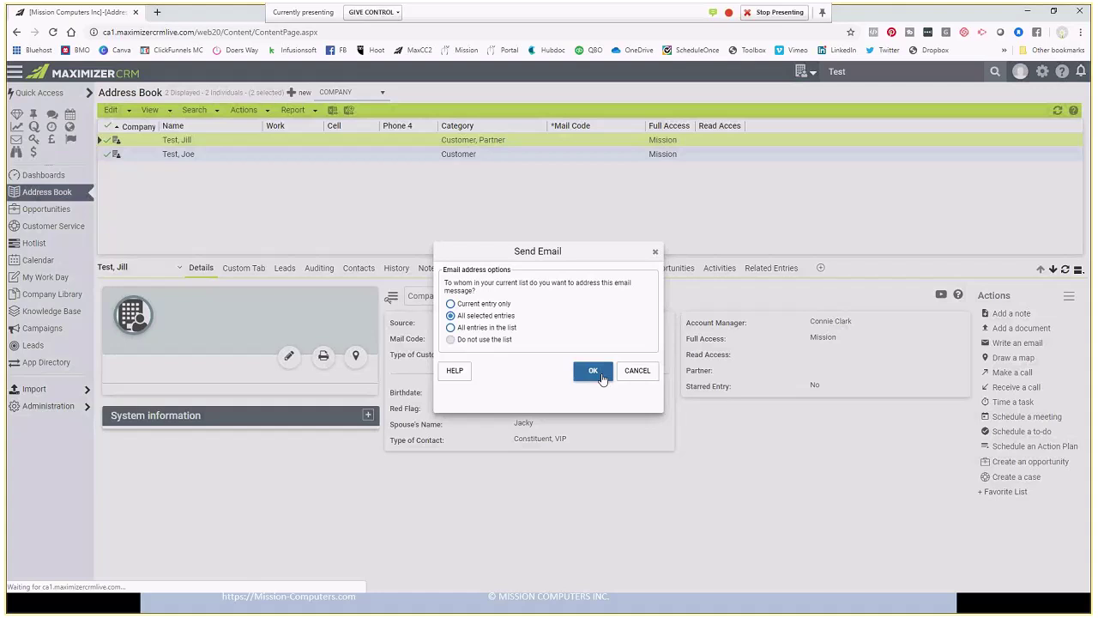
click(589, 370)
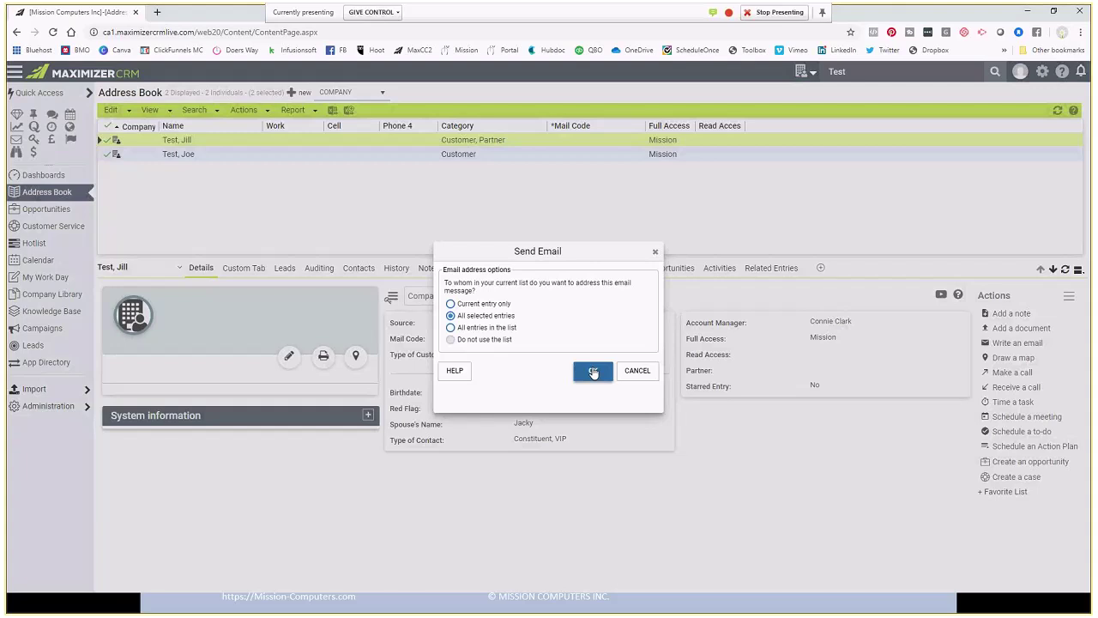
click(593, 372)
click(656, 253)
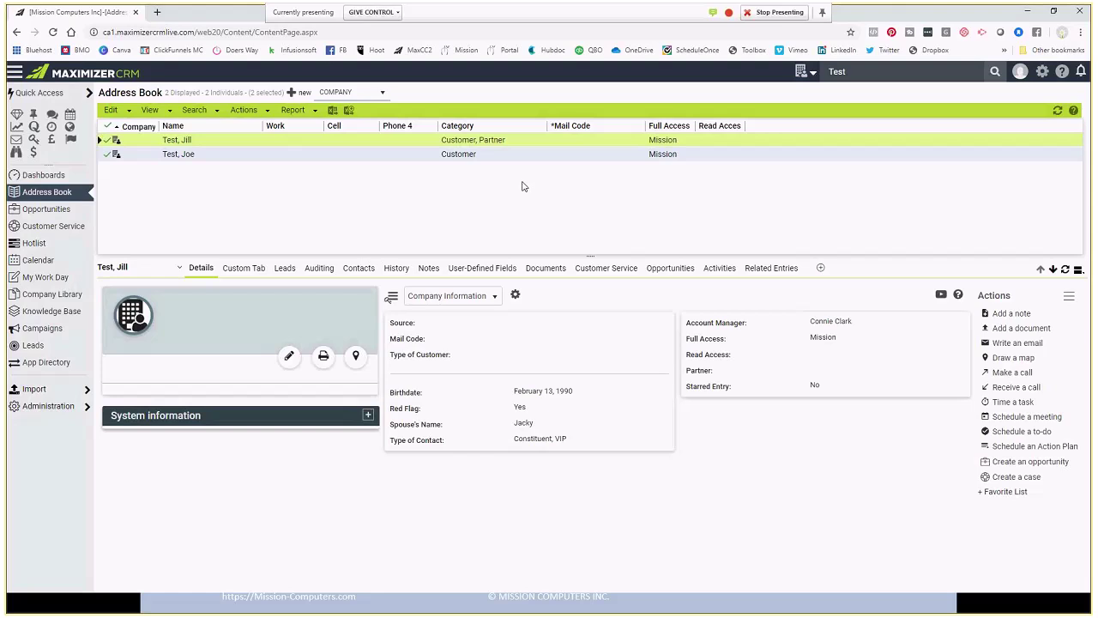
- Start a new advanced search using the Spouse's Name field from the Test folder of user-defined fields
click(194, 110)
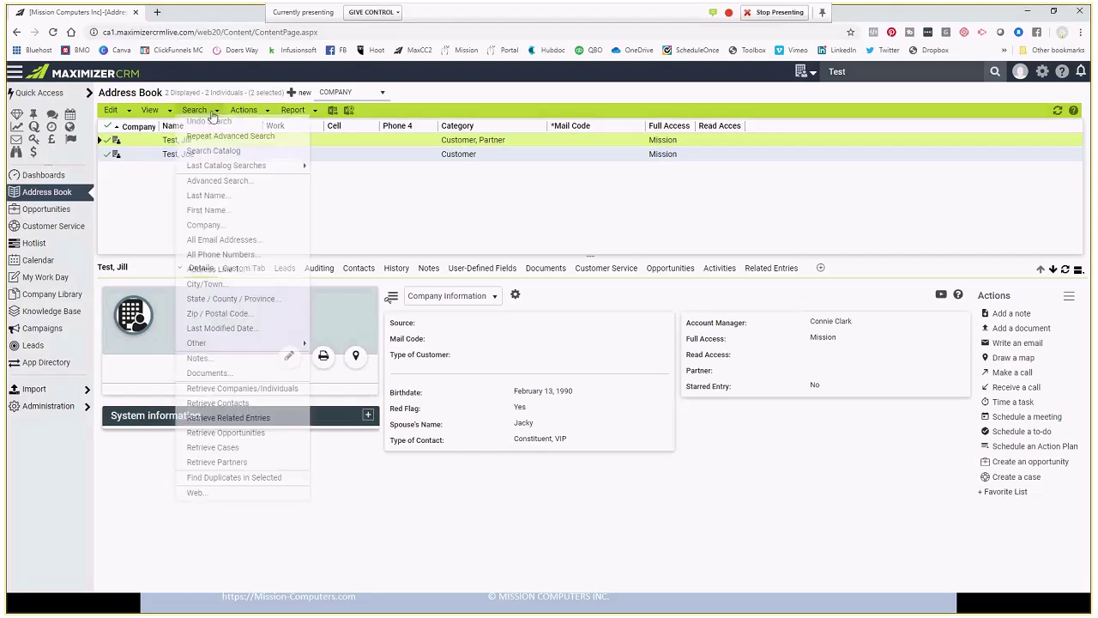
click(216, 181)
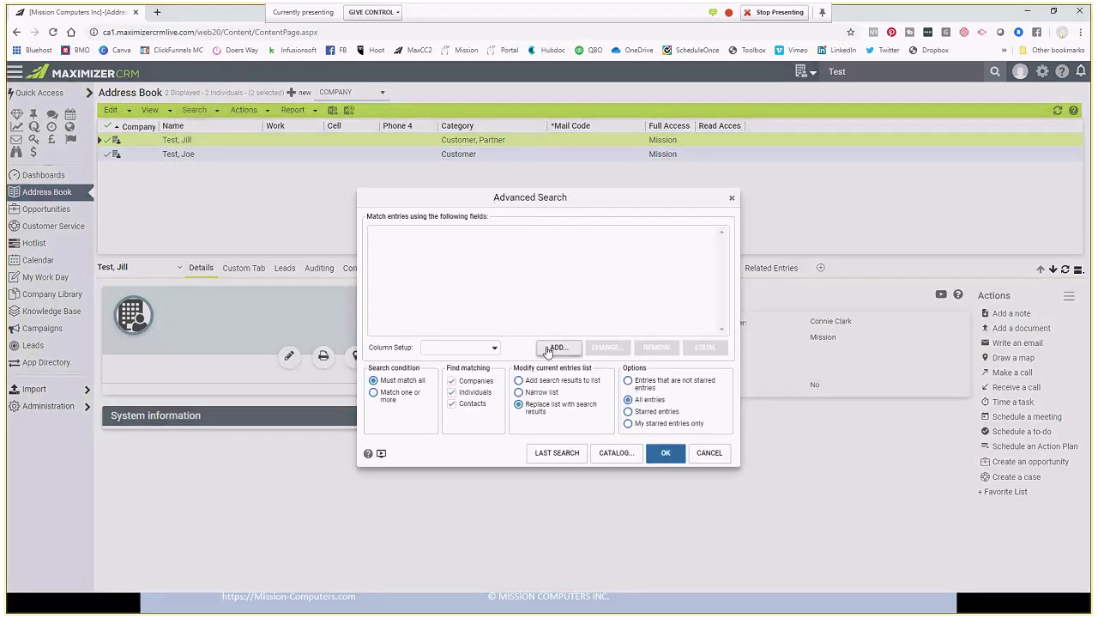
click(557, 347)
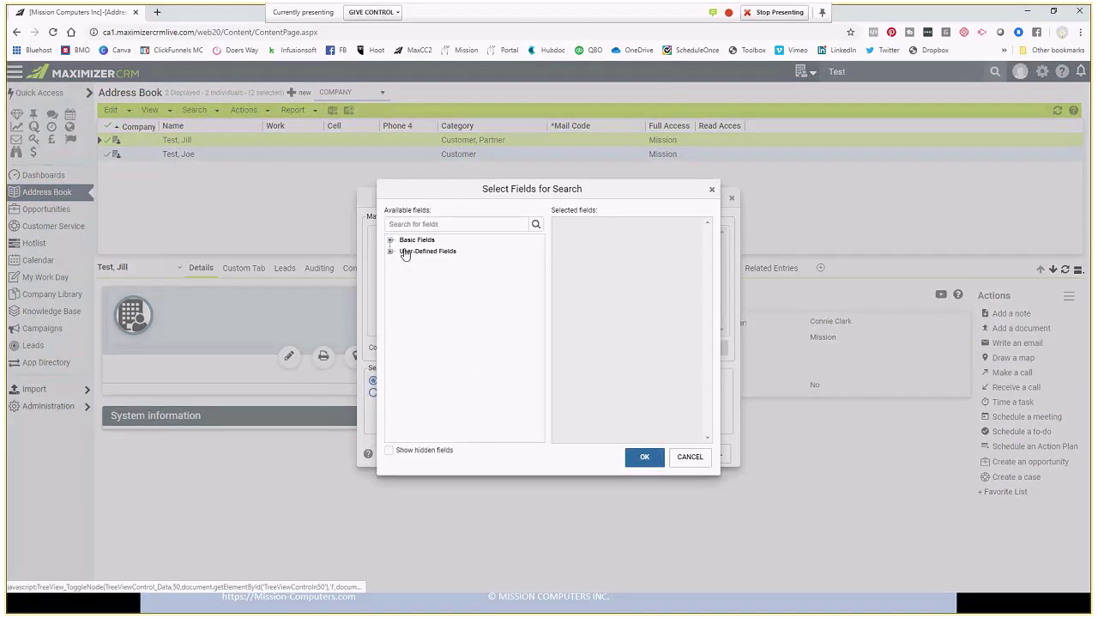
click(405, 253)
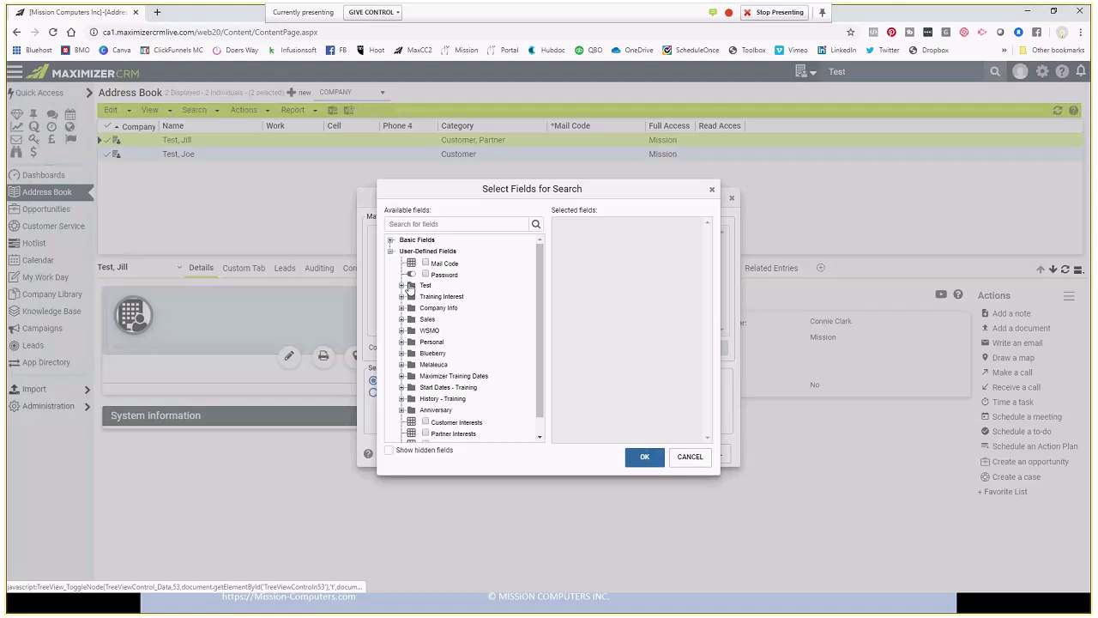
click(402, 285)
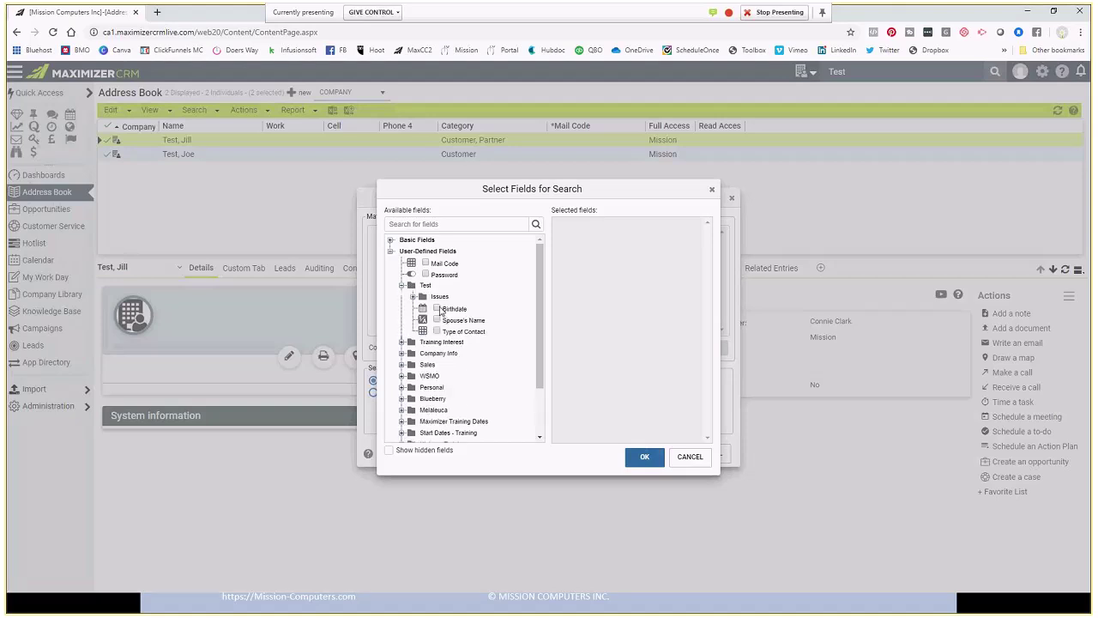
click(437, 321)
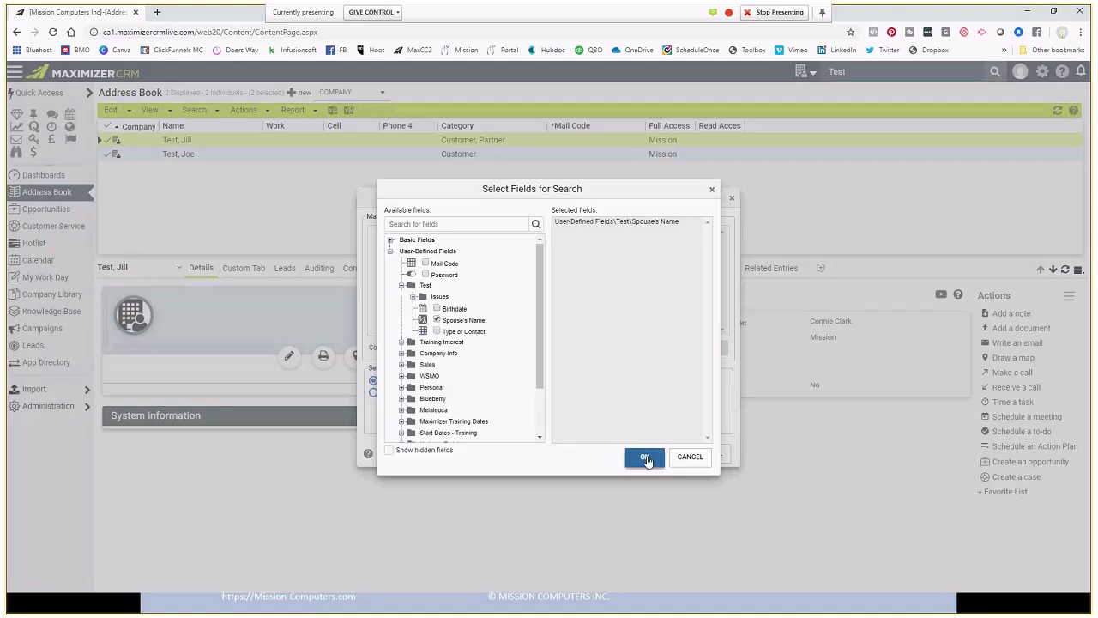
click(645, 457)
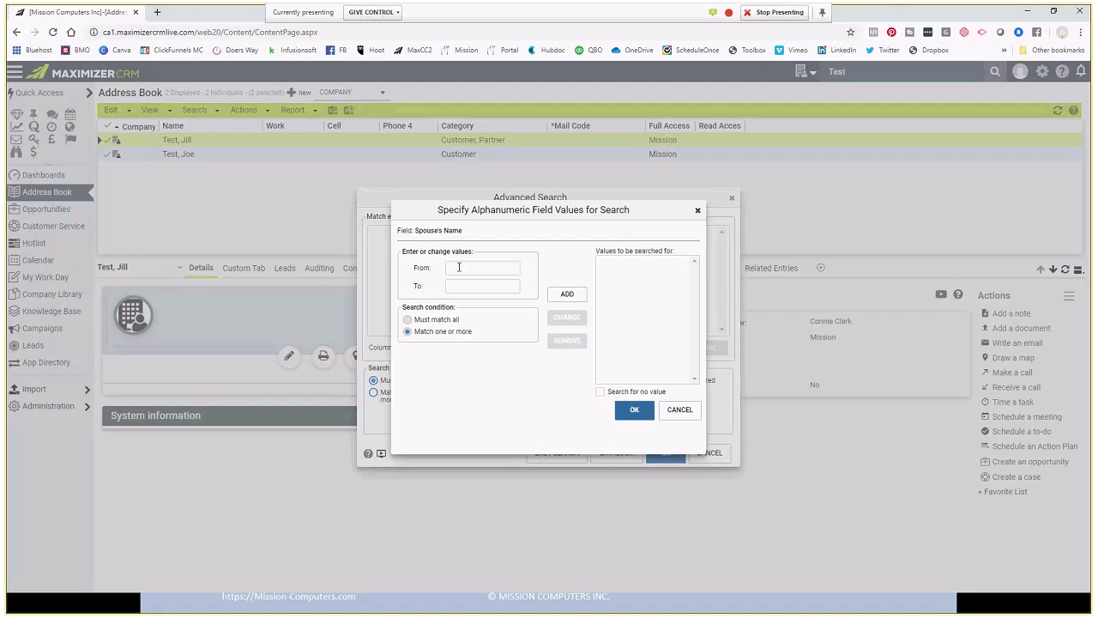
- Specify the range 1 to z as the Spouse's Name value to search for
text(a)
click(454, 288)
text(z)
double_click(463, 268)
text(1)
click(564, 297)
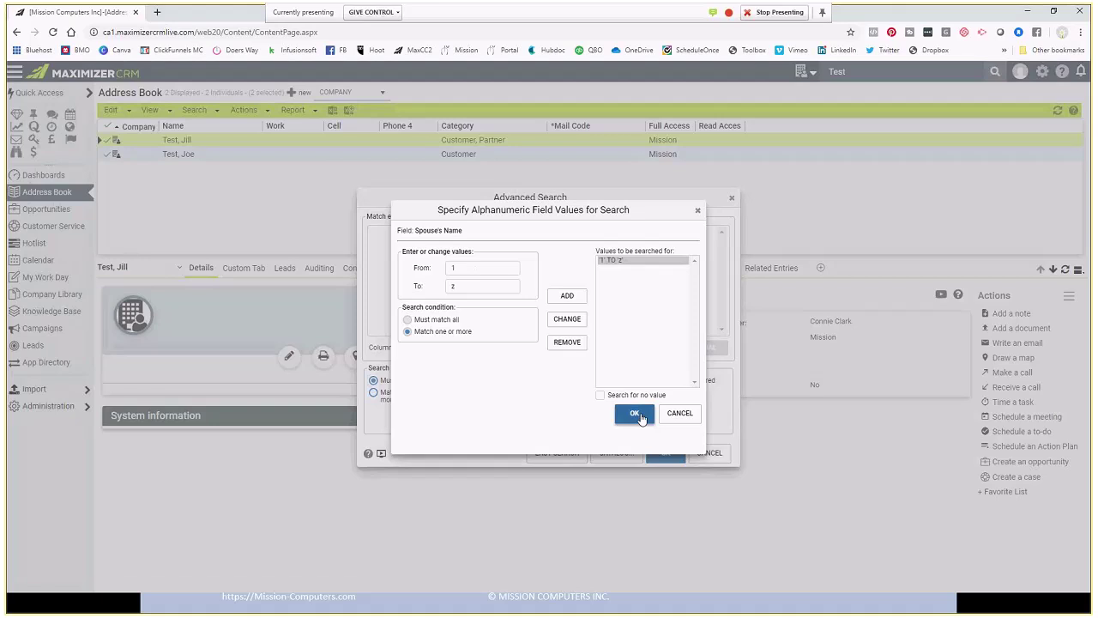
click(636, 415)
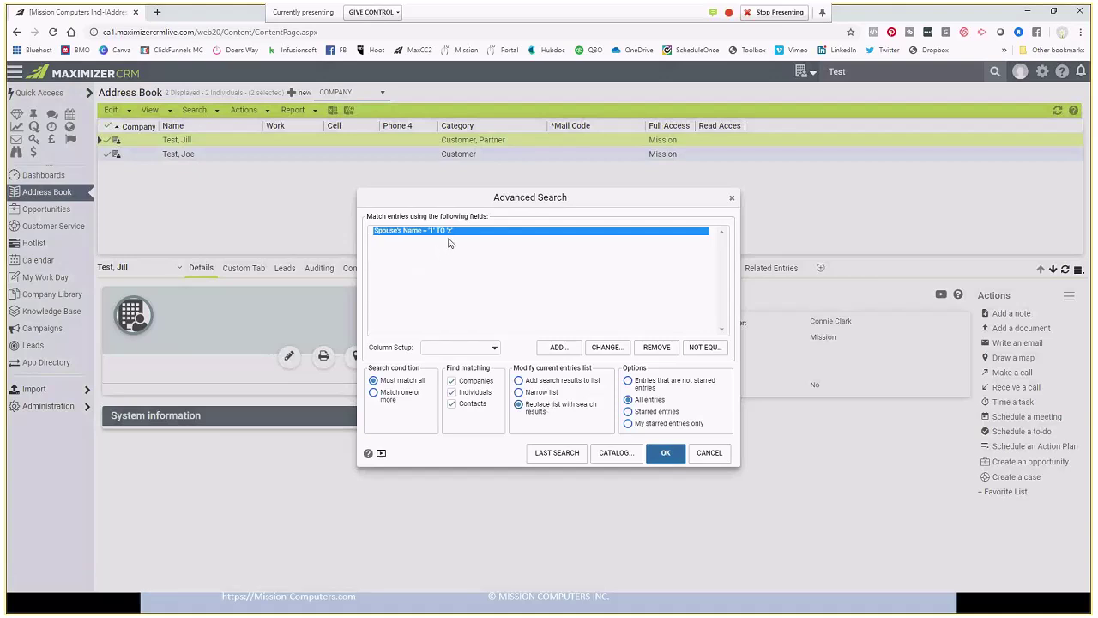
- Run the advanced search on Spouse's Name, close its dialog and refresh the Address Book list
click(667, 455)
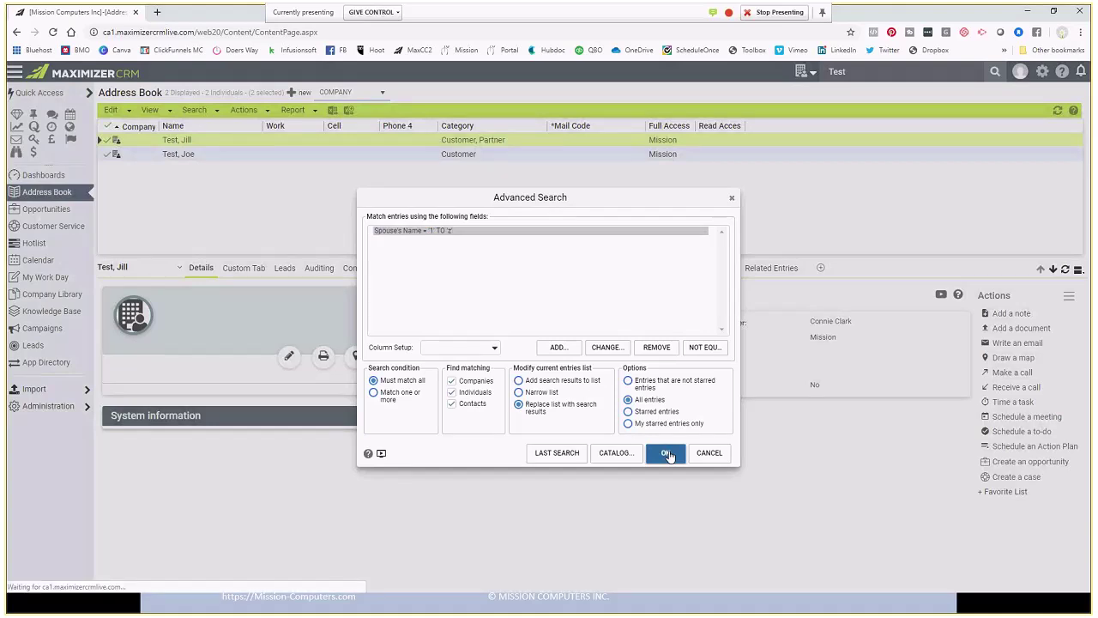
click(731, 200)
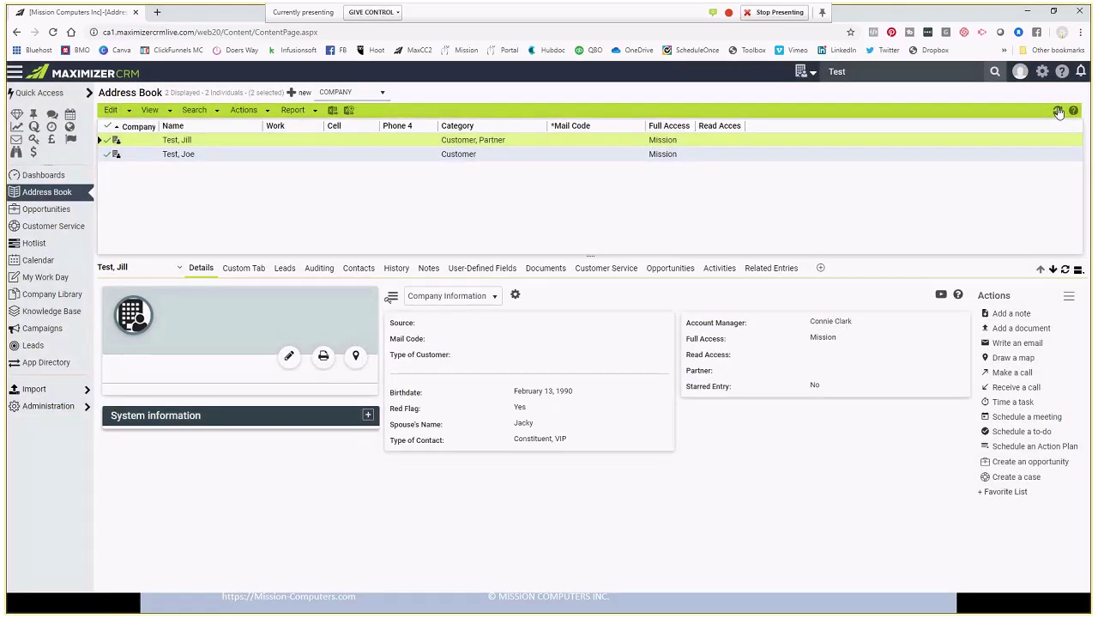
click(1058, 112)
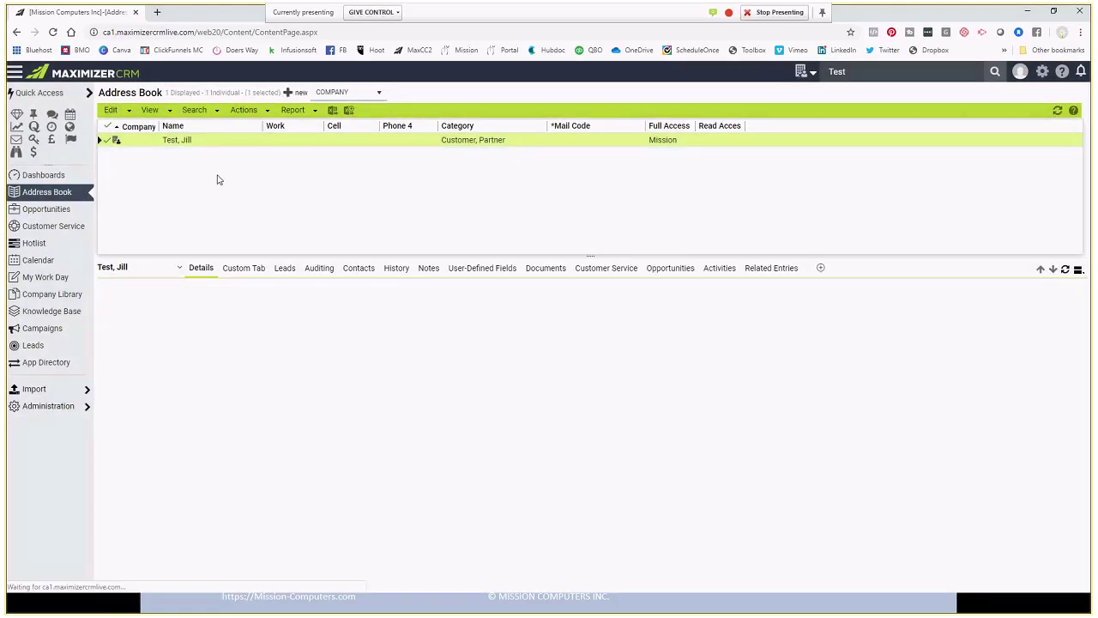